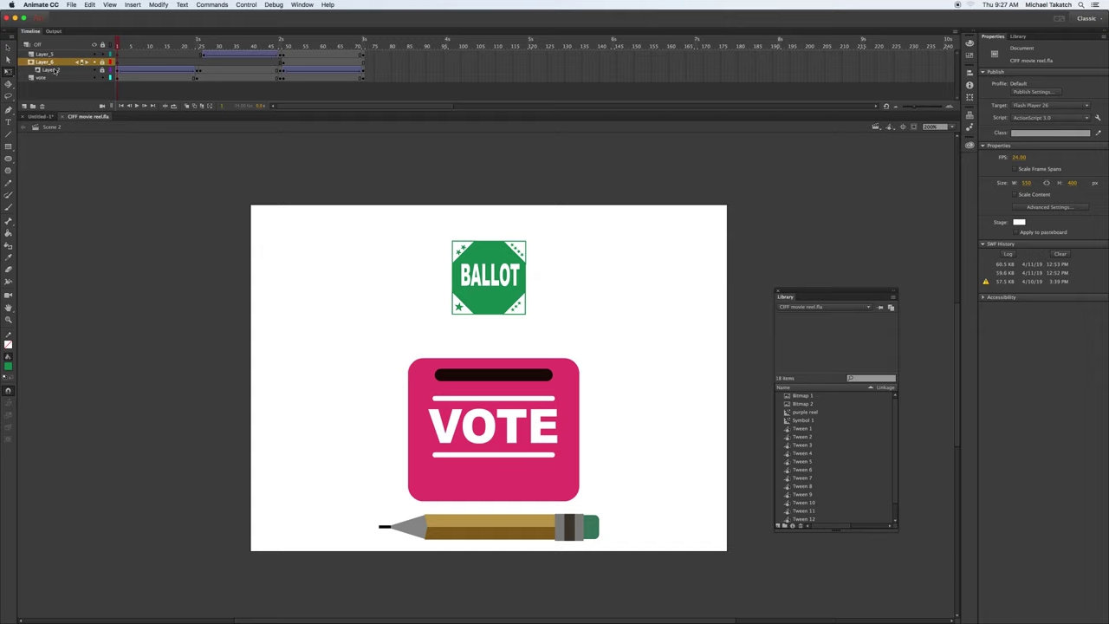
Step: Scrub through the ballot's rotation tween, then hide the vote layer
left_click(106, 43)
mouse_move(107, 43)
left_mouse_down()
mouse_move(364, 42)
mouse_move(117, 61)
left_mouse_up()
left_click(94, 78)
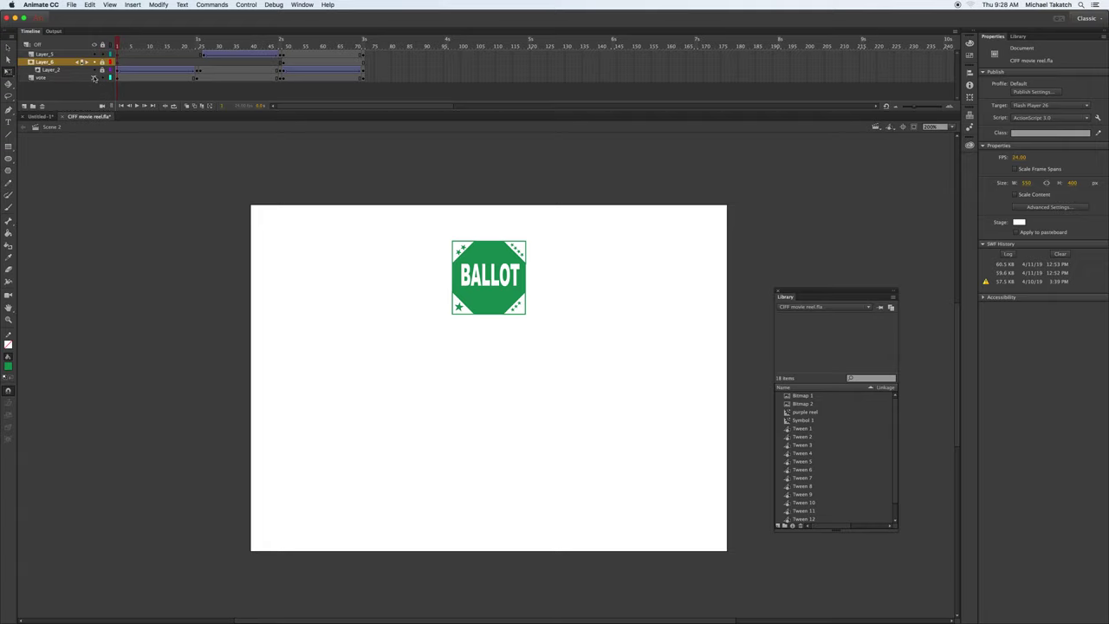
Step: Show the vote layer again, then hide the Layer_2, vote and Layer_5 layers
left_click(94, 78)
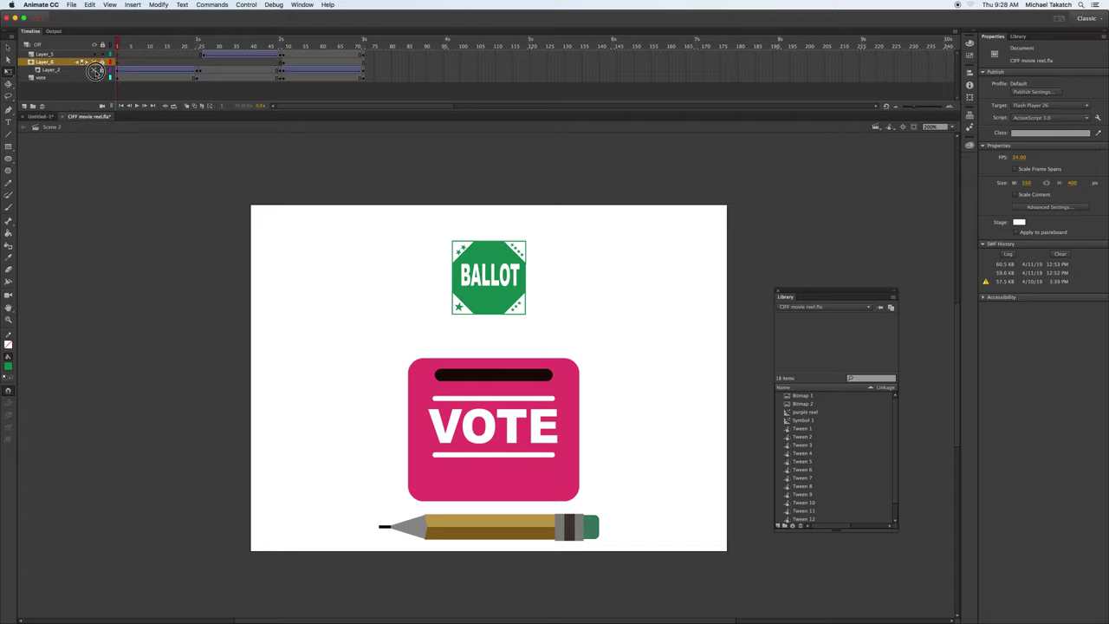
left_click(95, 70)
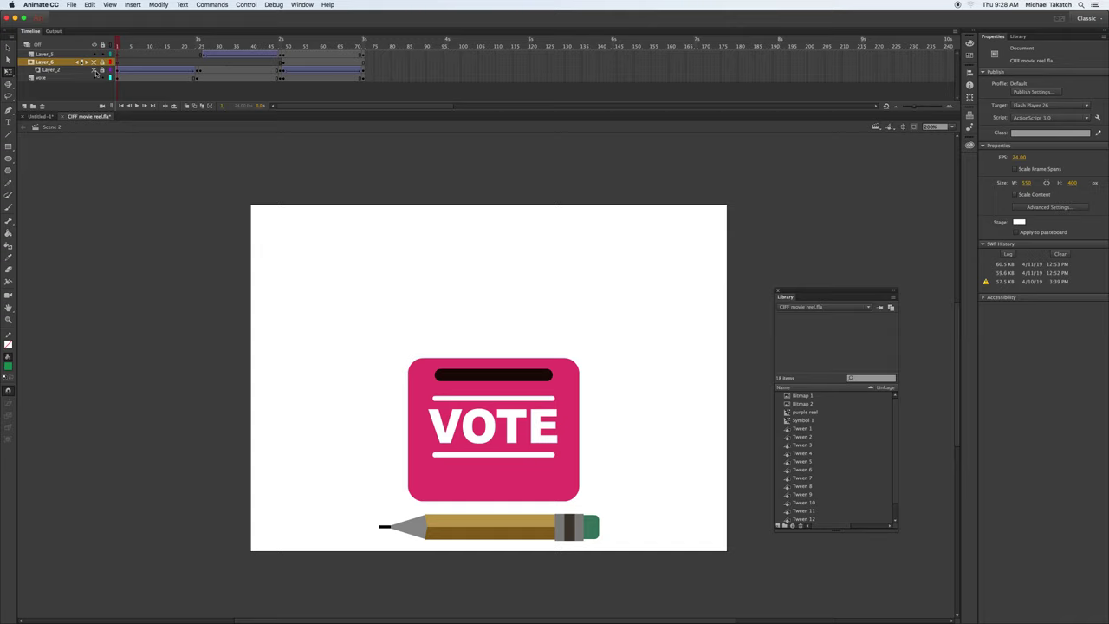
left_click(96, 70)
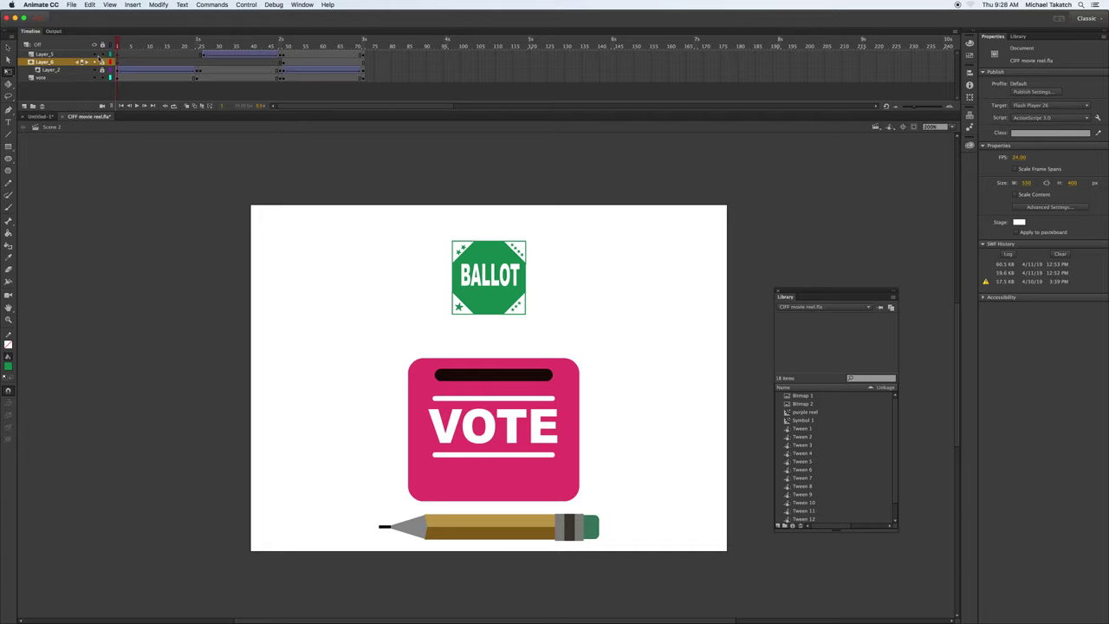
left_click(94, 70)
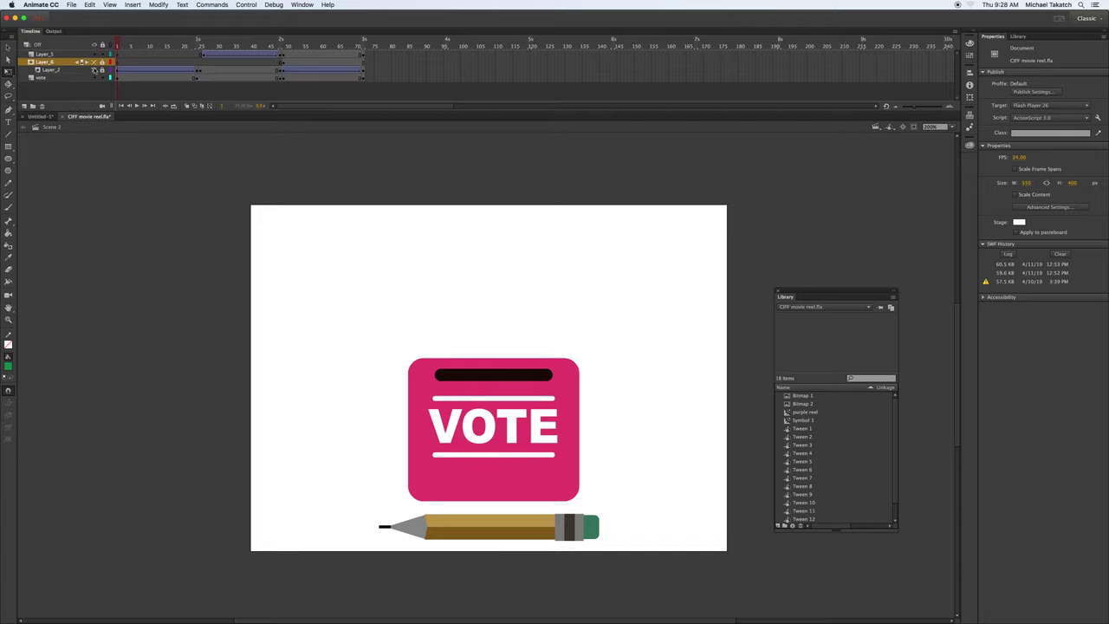
left_click(95, 77)
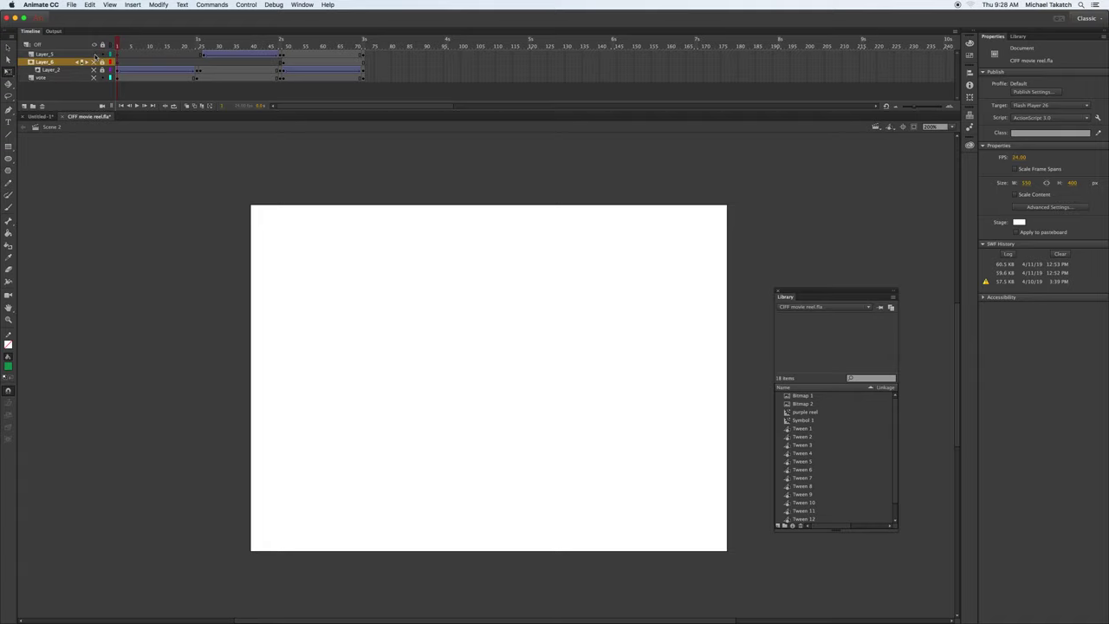
left_click(95, 54)
Step: Scrub from frame 1 to about frame 8 and back to preview the ballot's rotation
mouse_move(120, 45)
left_mouse_down()
mouse_move(366, 44)
mouse_move(127, 48)
left_mouse_up()
left_click(116, 45)
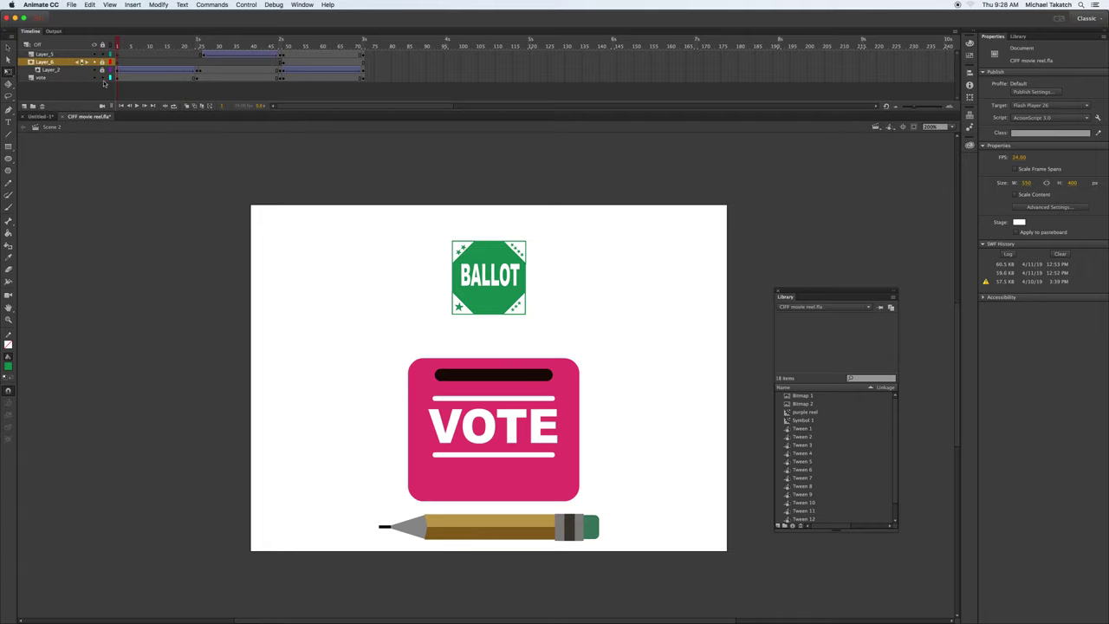
left_click_drag(118, 43, 137, 45)
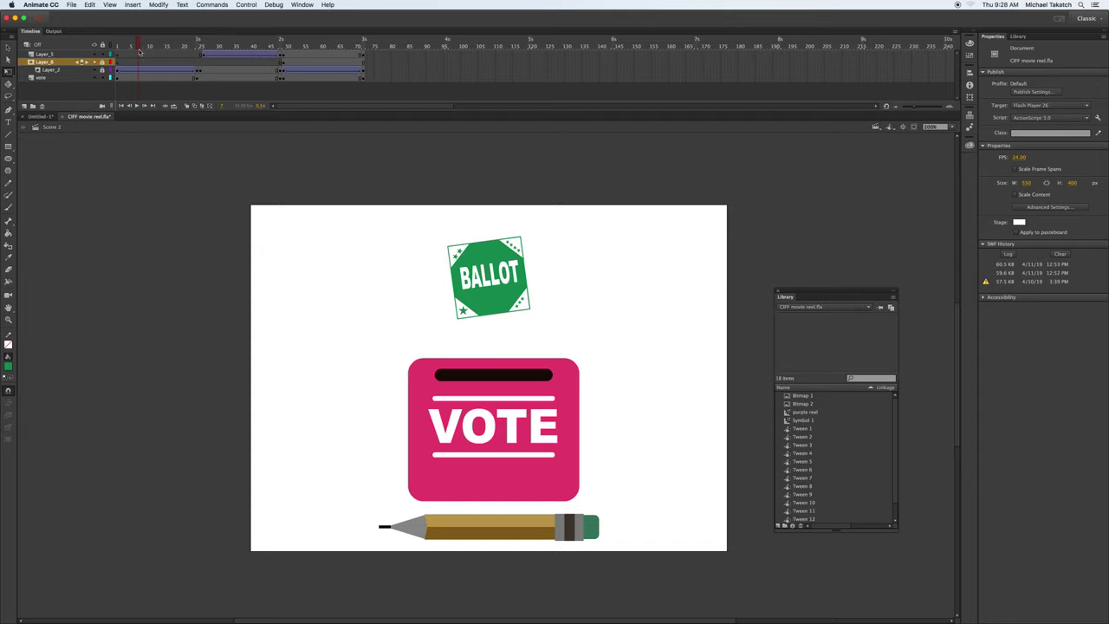
left_click_drag(140, 52, 117, 52)
left_click(73, 6)
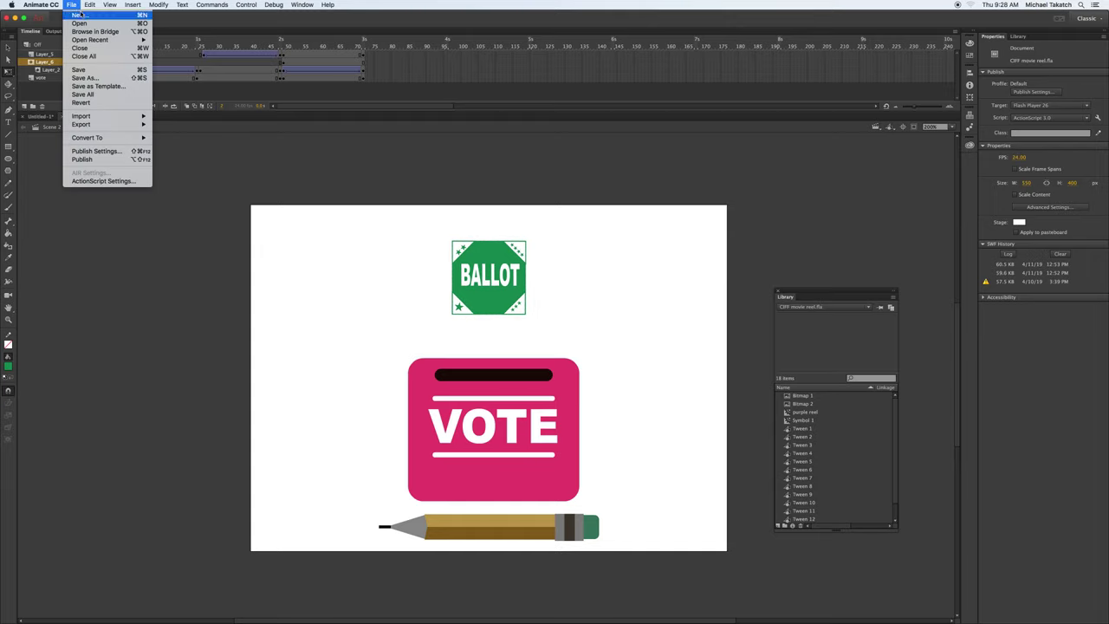
Step: Create a new blank 550 × 400 ActionScript 3.0 document, Untitled-2
left_click(86, 14)
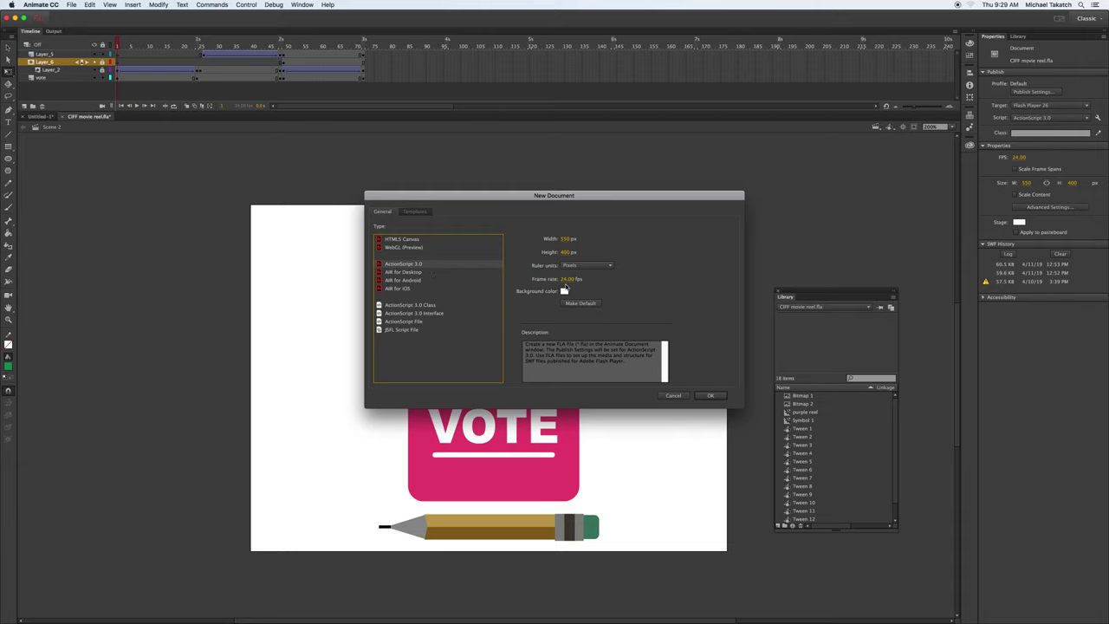
left_click(710, 396)
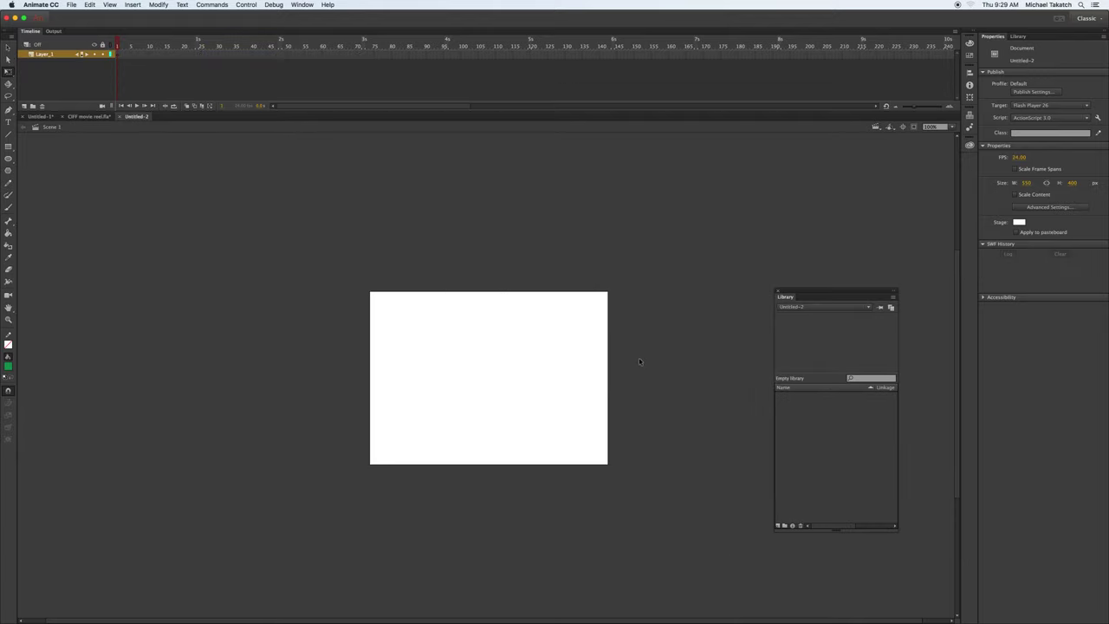
key("super+Tab")
key("Tab")
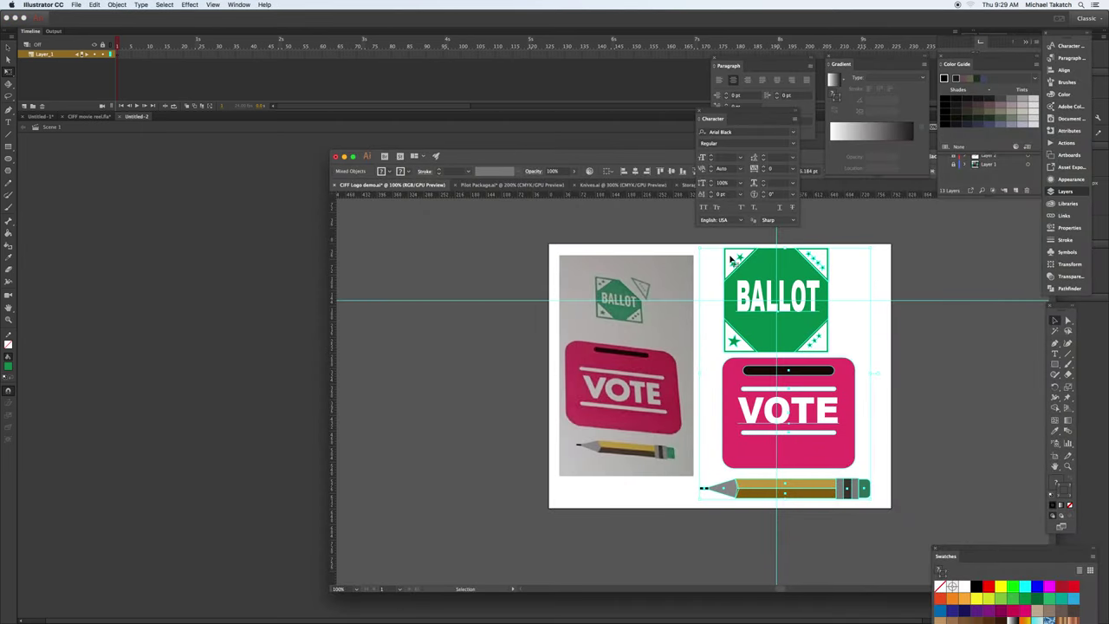
left_click_drag(731, 258, 773, 261)
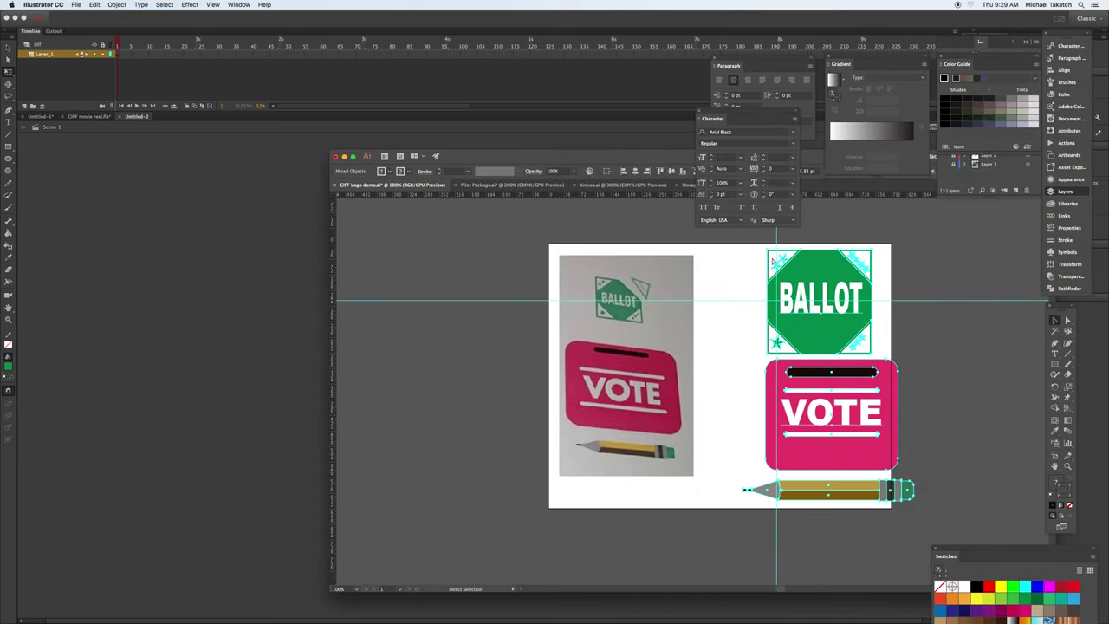
key("super+z")
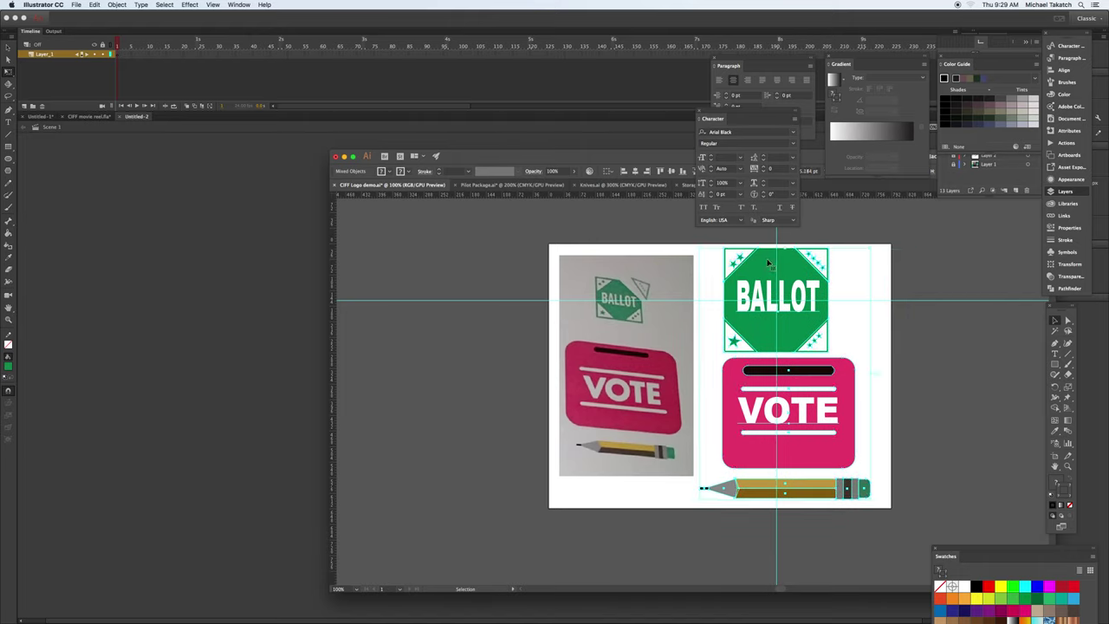
key("super+Tab")
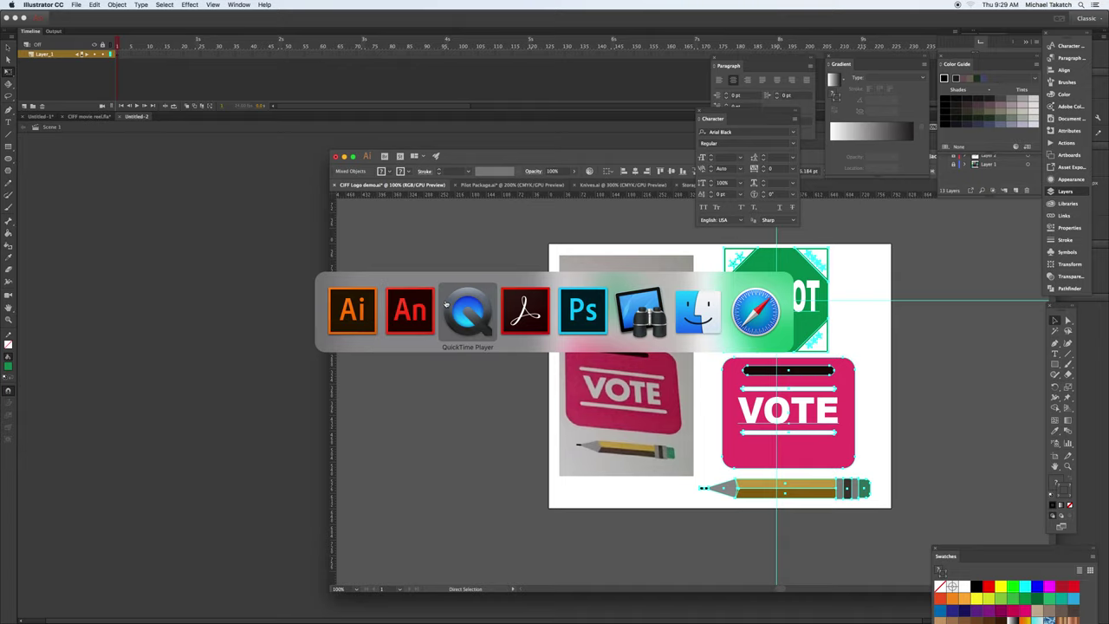
left_click(403, 305)
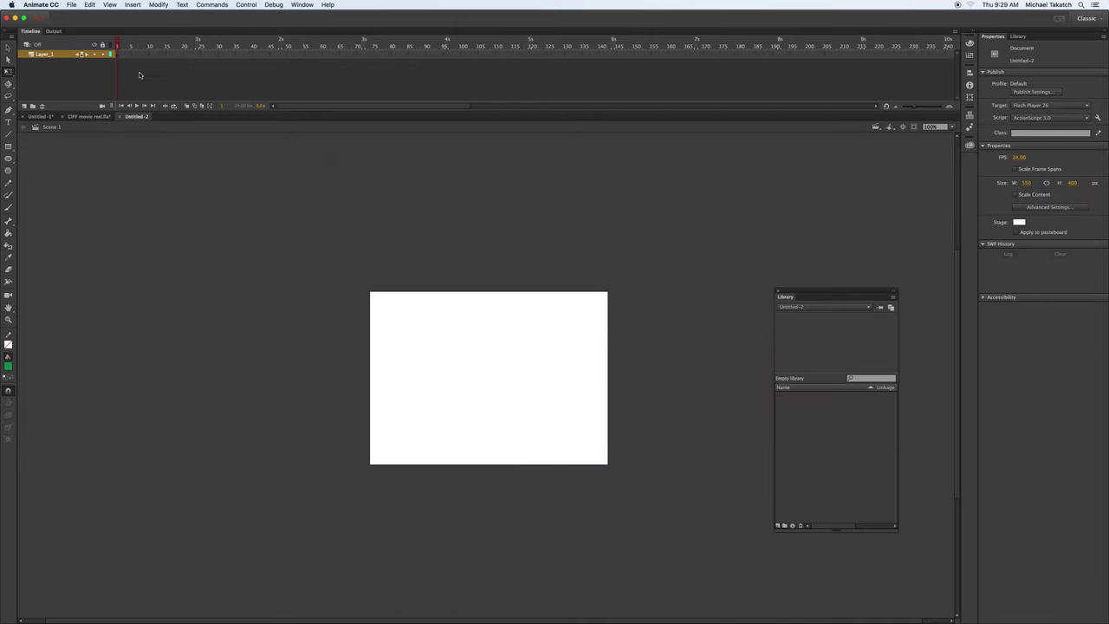
Step: Paste the Illustrator artwork into frame 1 with AI importer preferences and scale it to fit
left_click(120, 54)
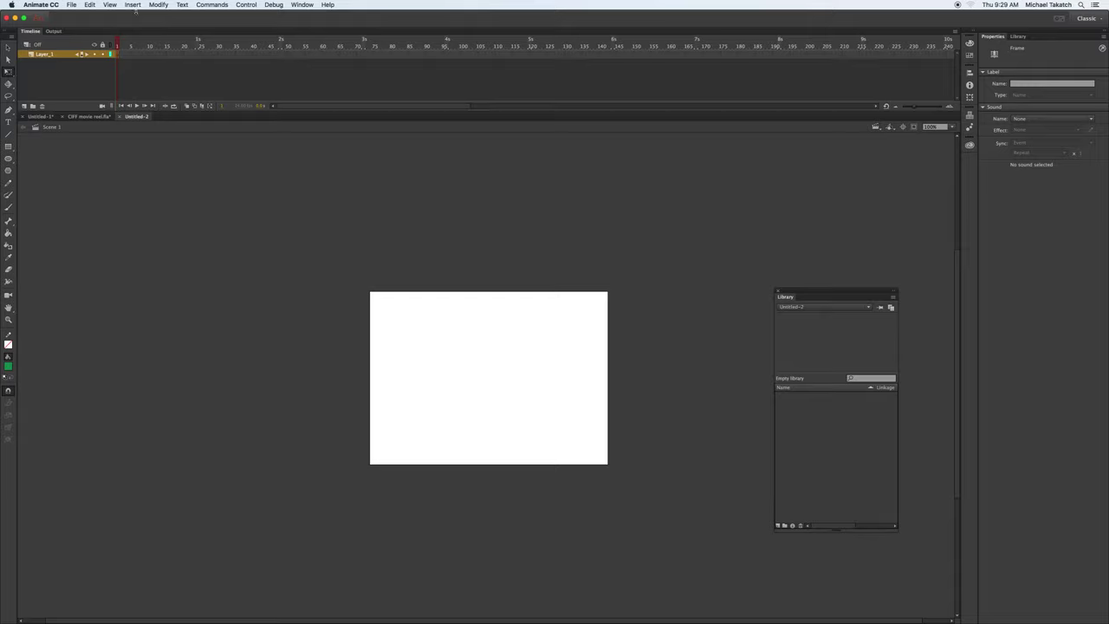
key("super+v")
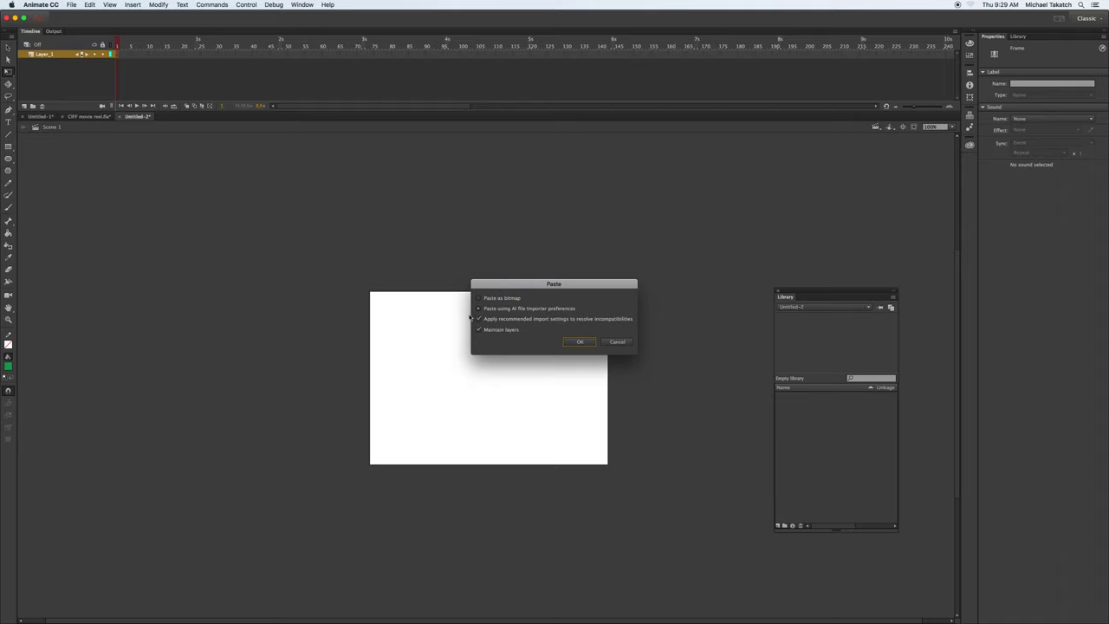
left_click(481, 309)
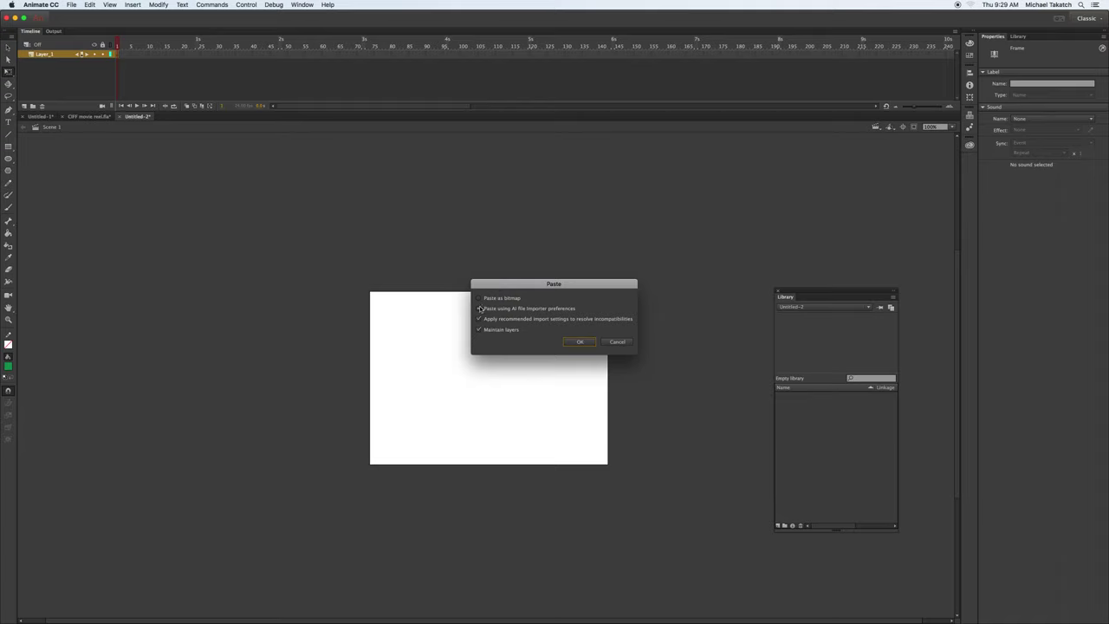
left_click(578, 343)
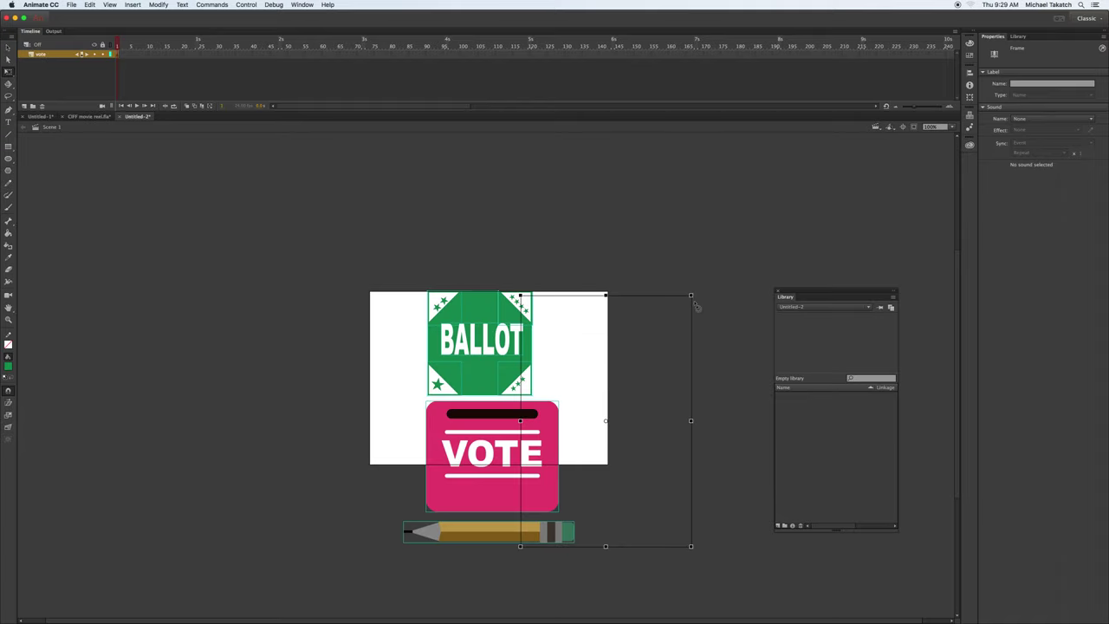
left_click_drag(693, 295, 656, 322)
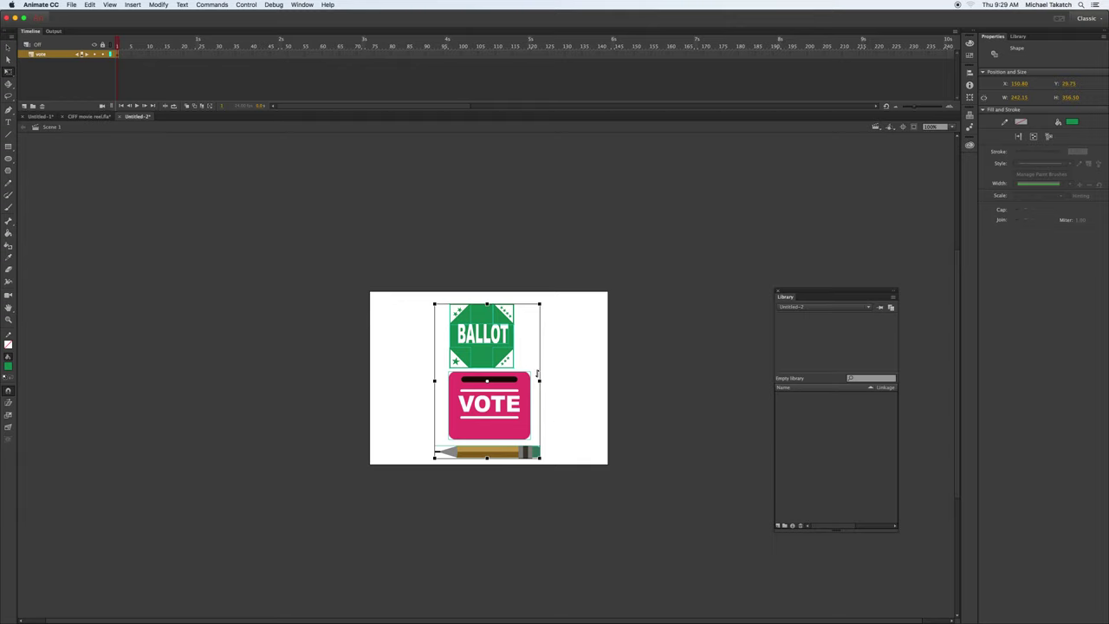
key("super+equal")
left_click(662, 285)
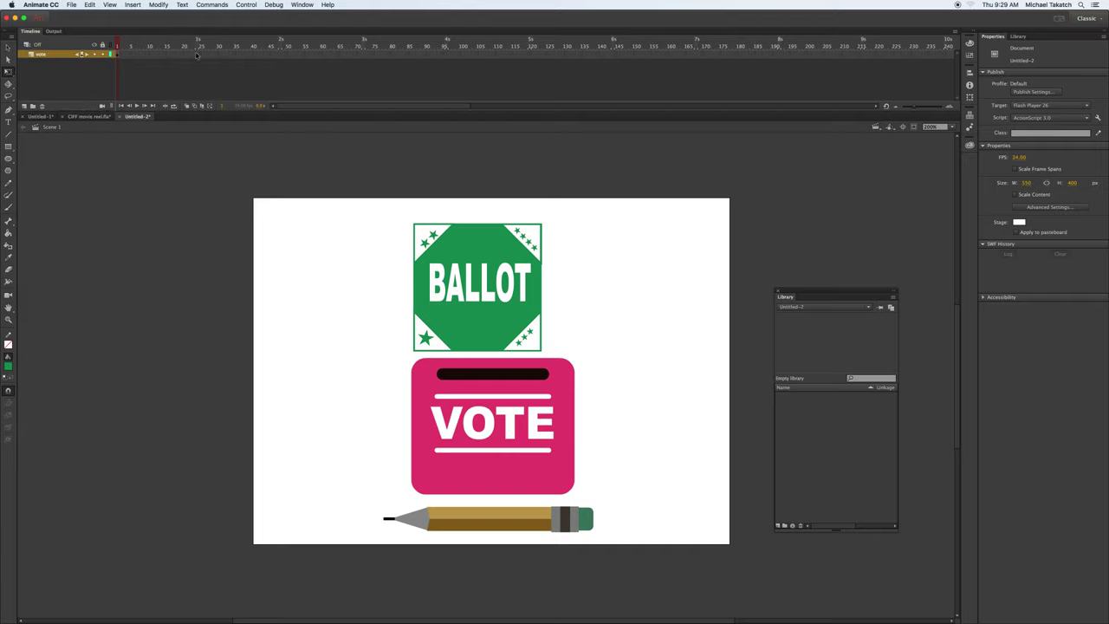
Step: Widen the timeline, insert a keyframe at frame 72 on the vote layer, and return to frame 1
left_click(96, 116)
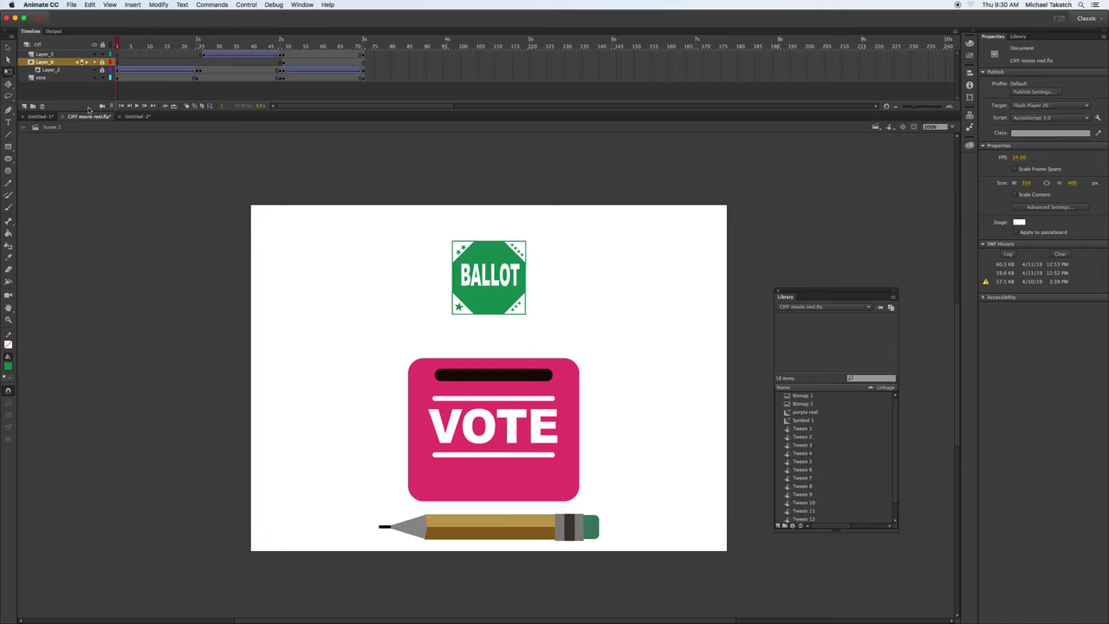
left_click(137, 116)
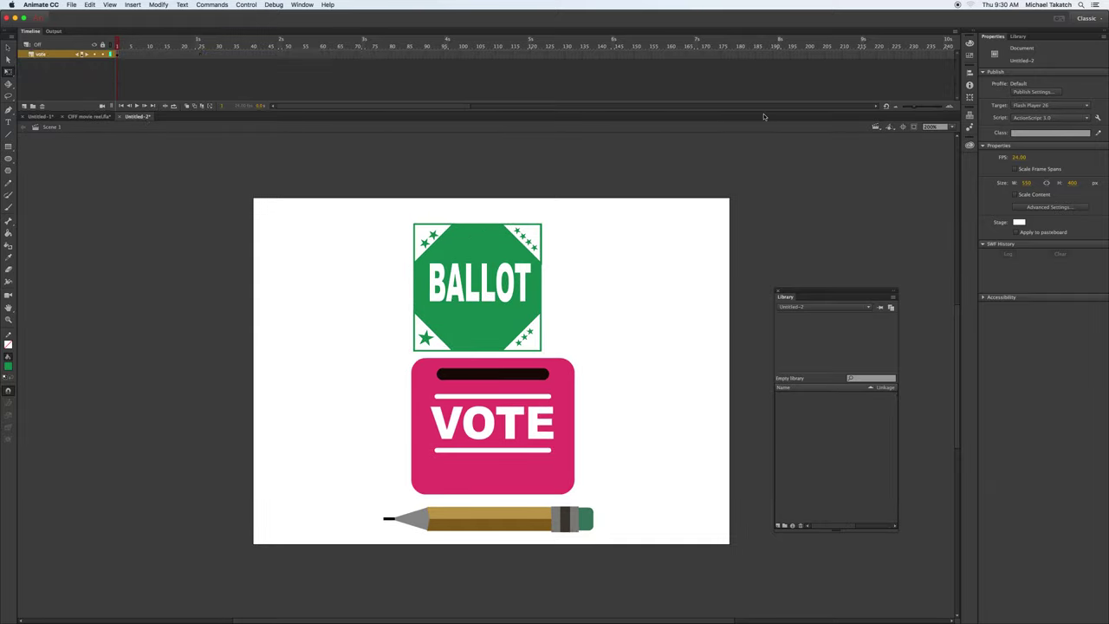
left_click_drag(915, 107, 909, 106)
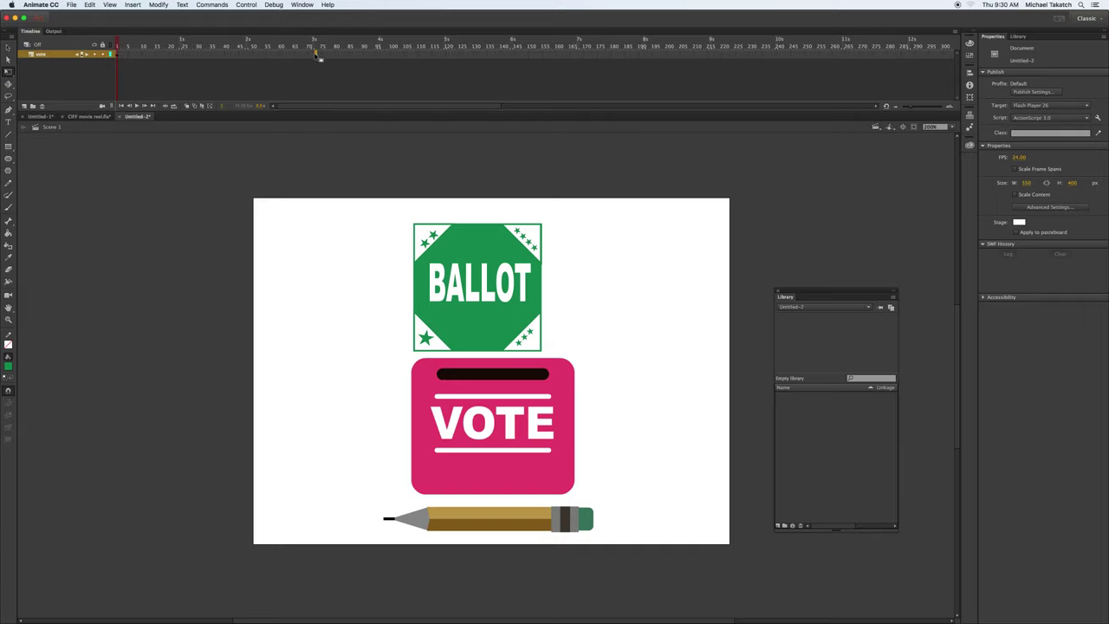
left_click(132, 5)
mouse_move(158, 59)
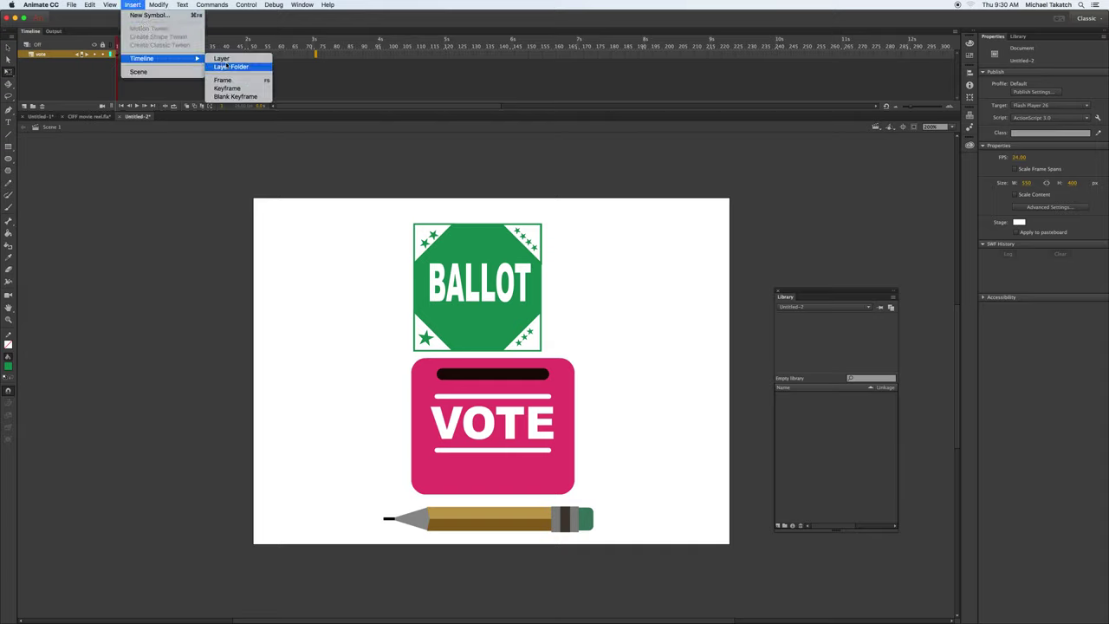
left_click(245, 88)
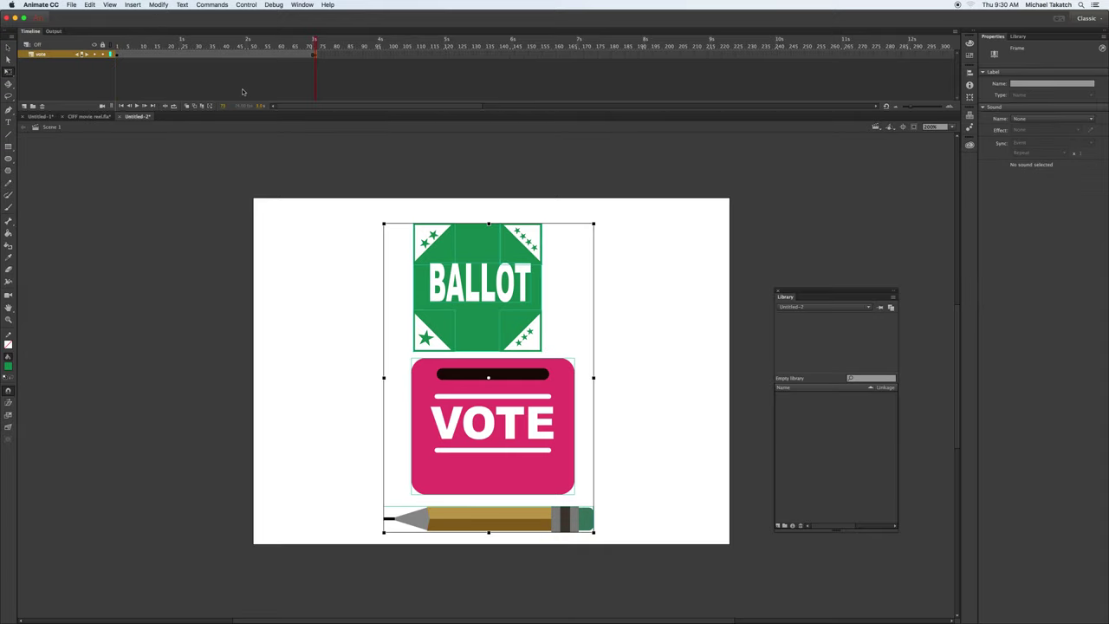
left_click_drag(315, 45, 121, 52)
left_click(117, 53)
Step: Marquee-select the BALLOT artwork and remove it from the vote layer
left_click(330, 240)
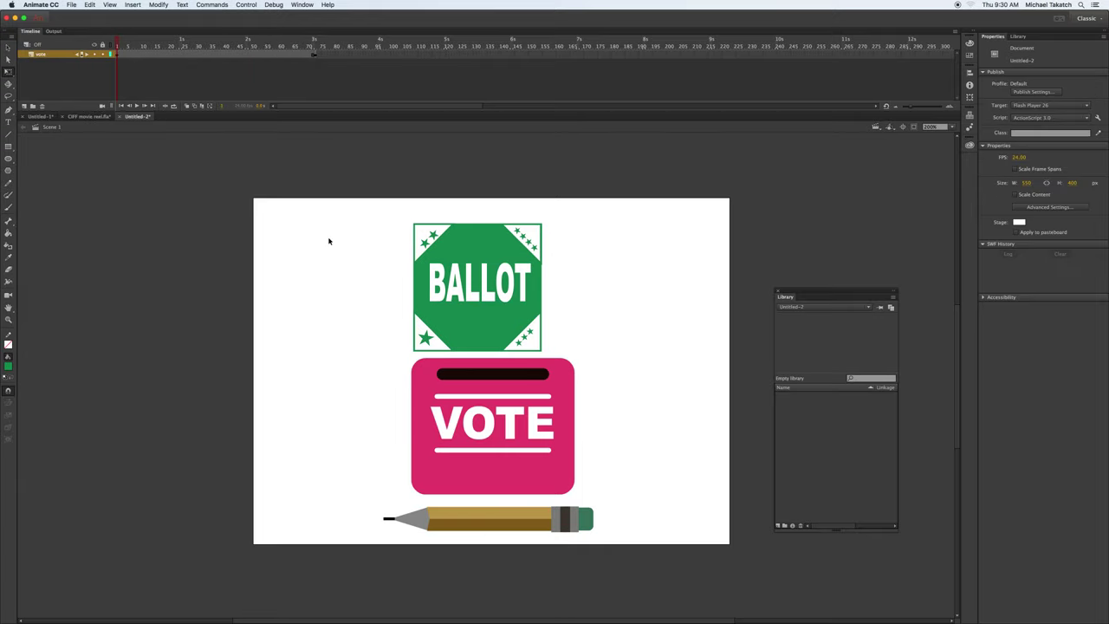
left_click(445, 245)
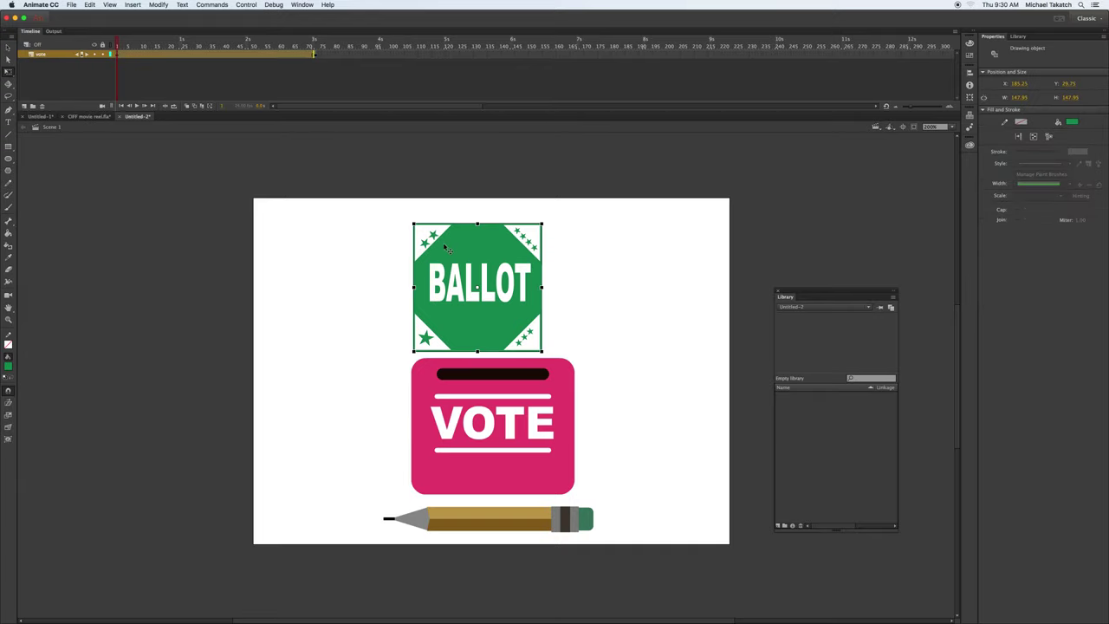
left_click_drag(446, 246, 454, 213)
key("super+z")
left_click_drag(396, 217, 565, 355)
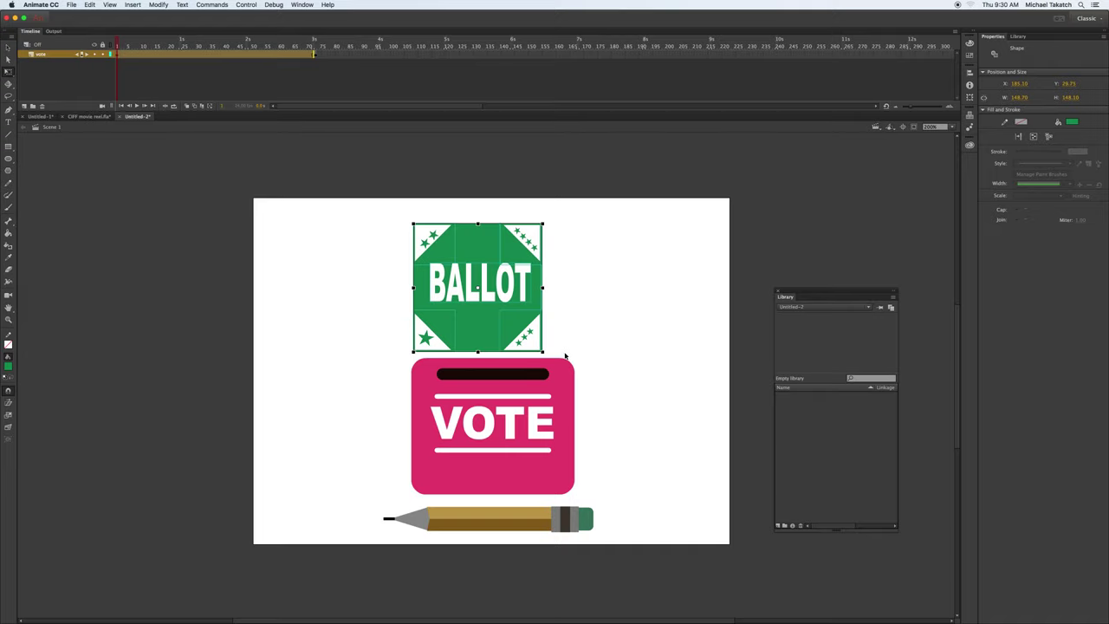
key("Delete")
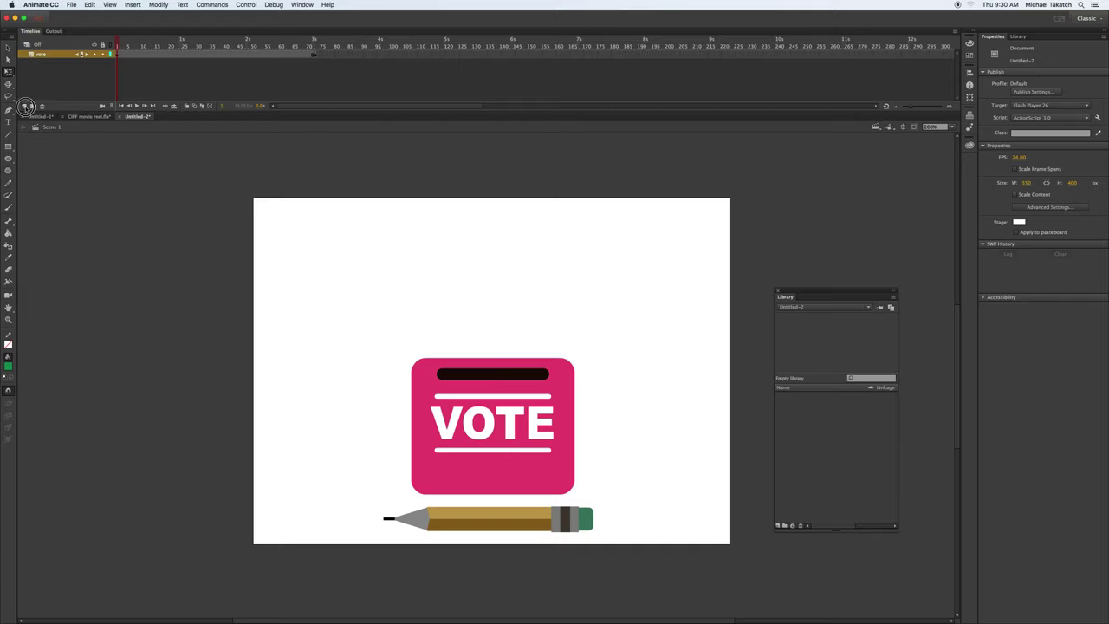
Step: Add Layer_2 and paste the BALLOT in place on its first frame
left_click(24, 106)
left_click(117, 56)
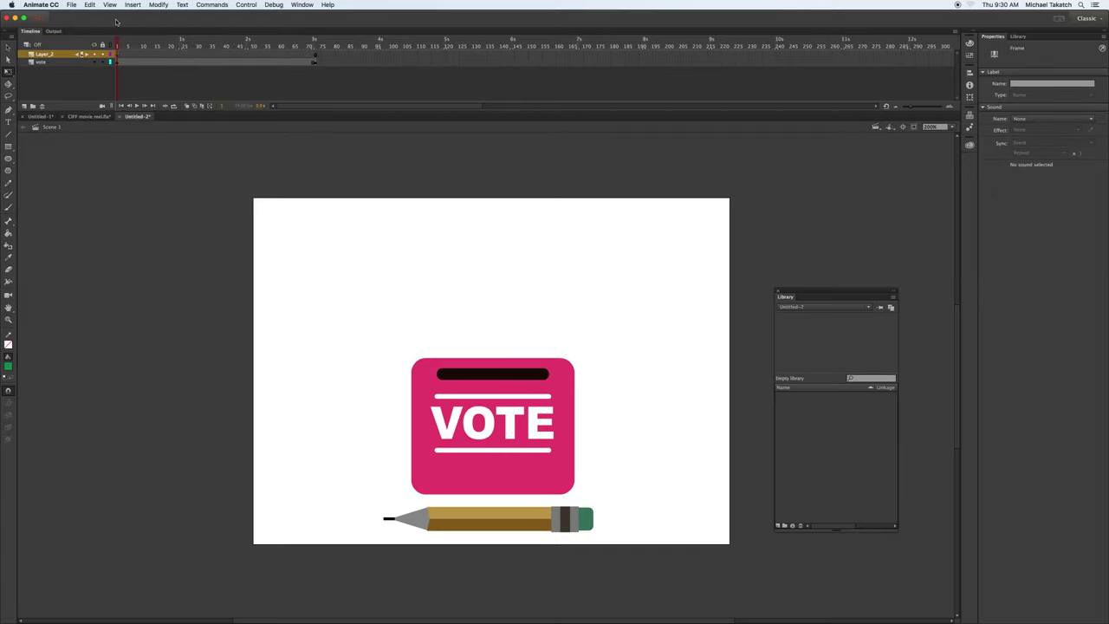
left_click(91, 5)
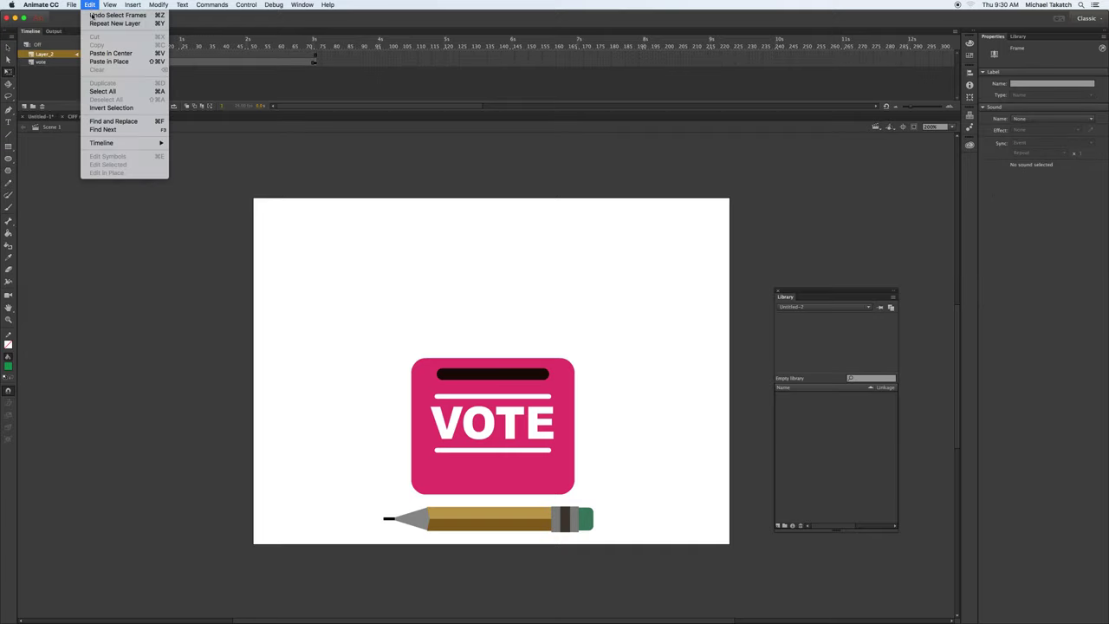
left_click(117, 62)
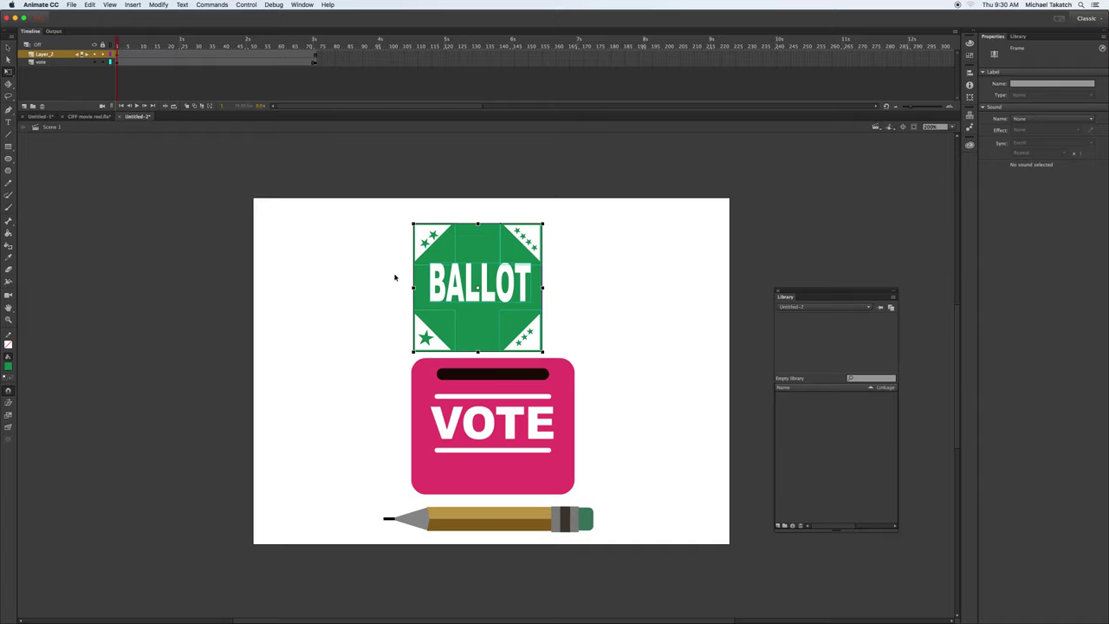
left_click(94, 55)
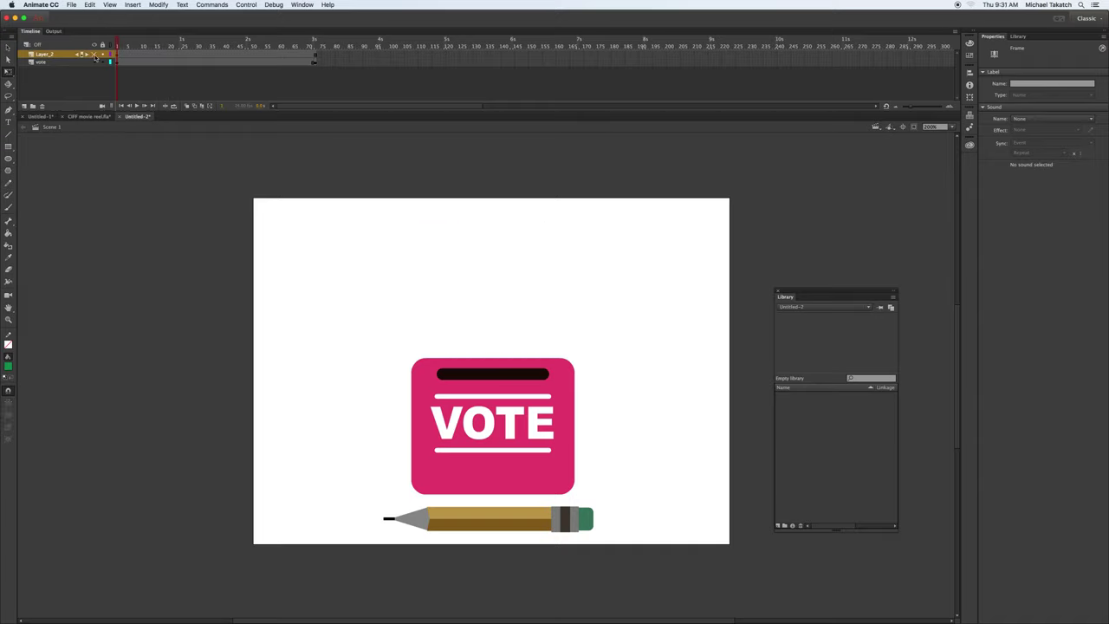
left_click(94, 55)
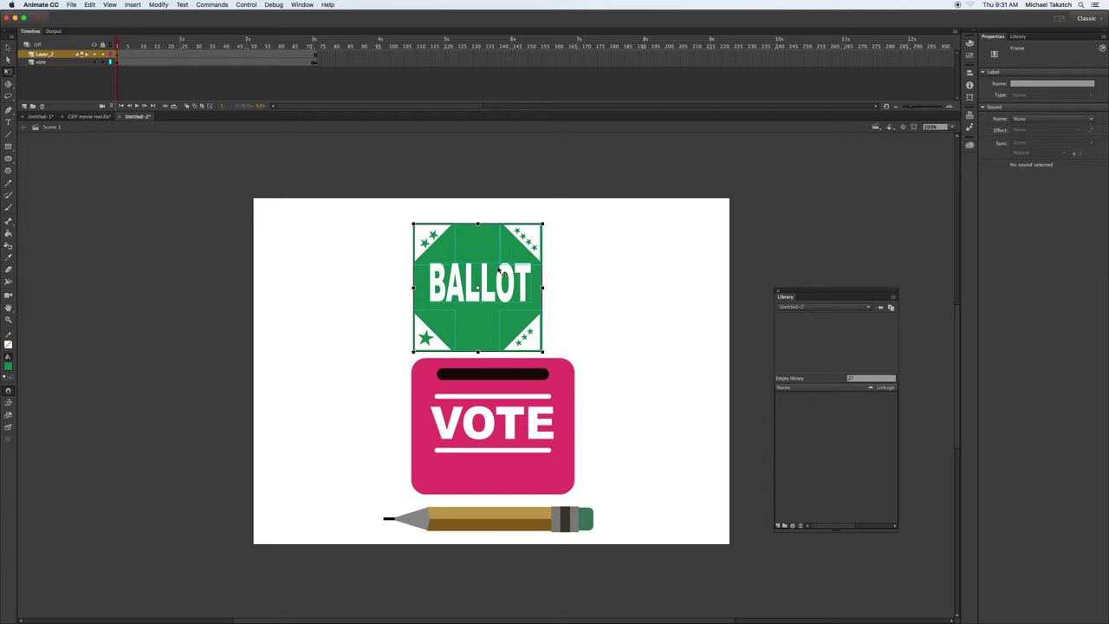
left_click(541, 224)
Step: Scale the BALLOT to about 97 × 97 px and position it above the VOTE box's slot
left_click_drag(541, 223, 503, 246)
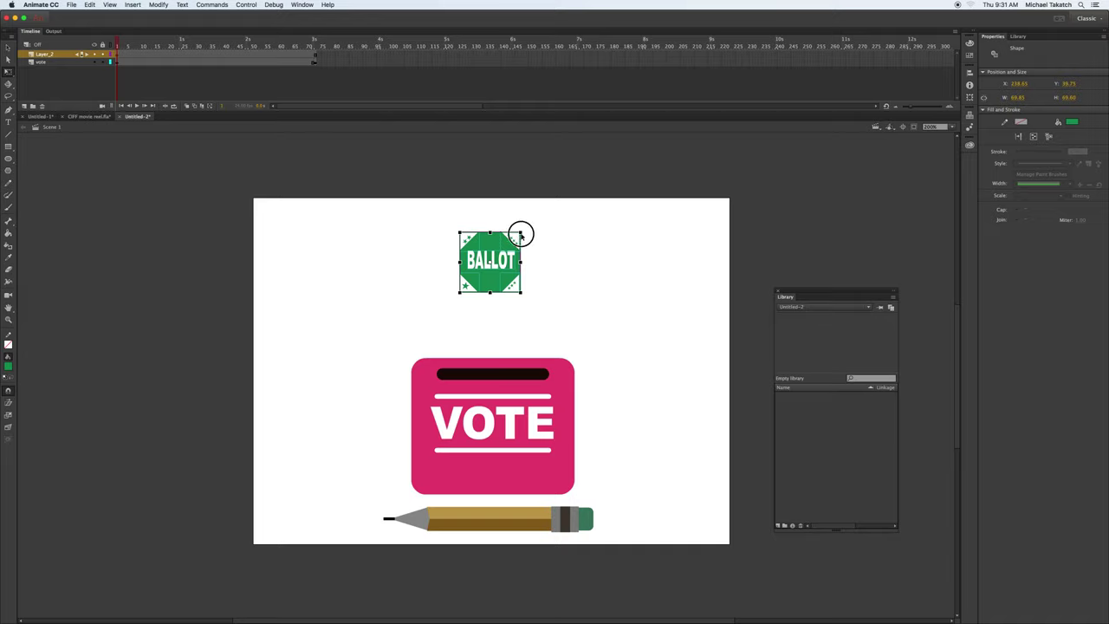
mouse_move(520, 234)
left_mouse_down()
mouse_move(545, 213)
mouse_move(520, 249)
left_mouse_up()
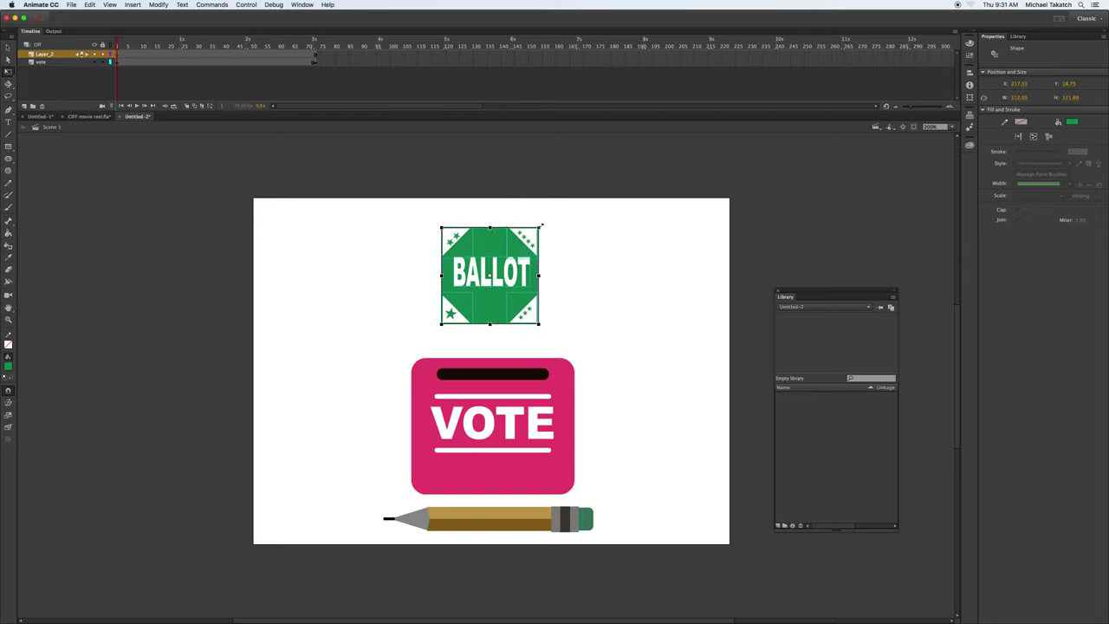
left_click_drag(537, 223, 523, 252)
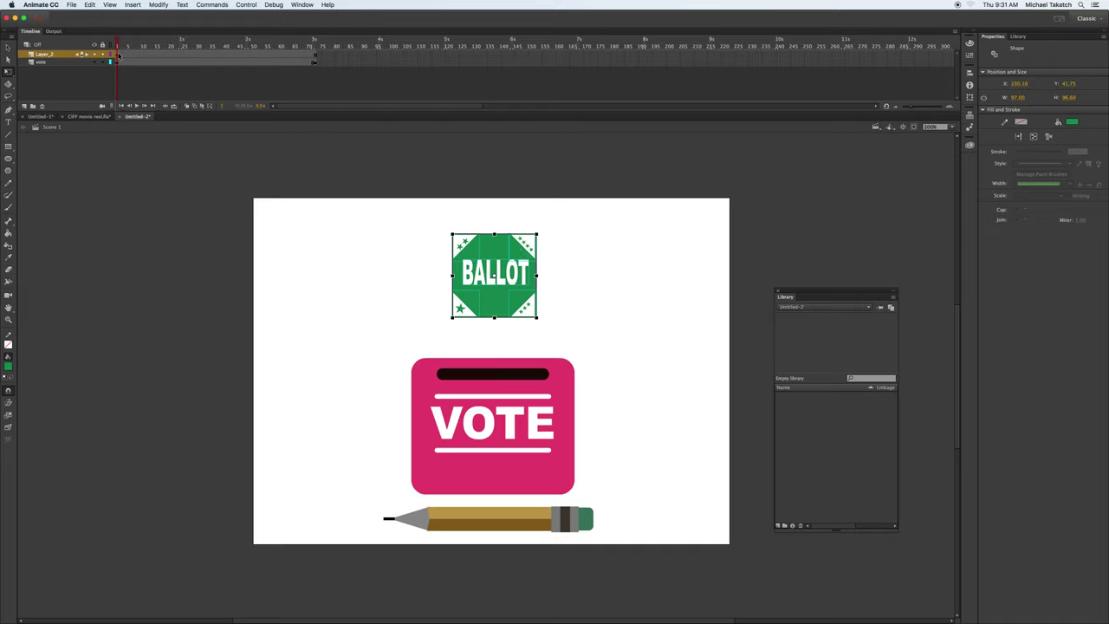
double_click(41, 63)
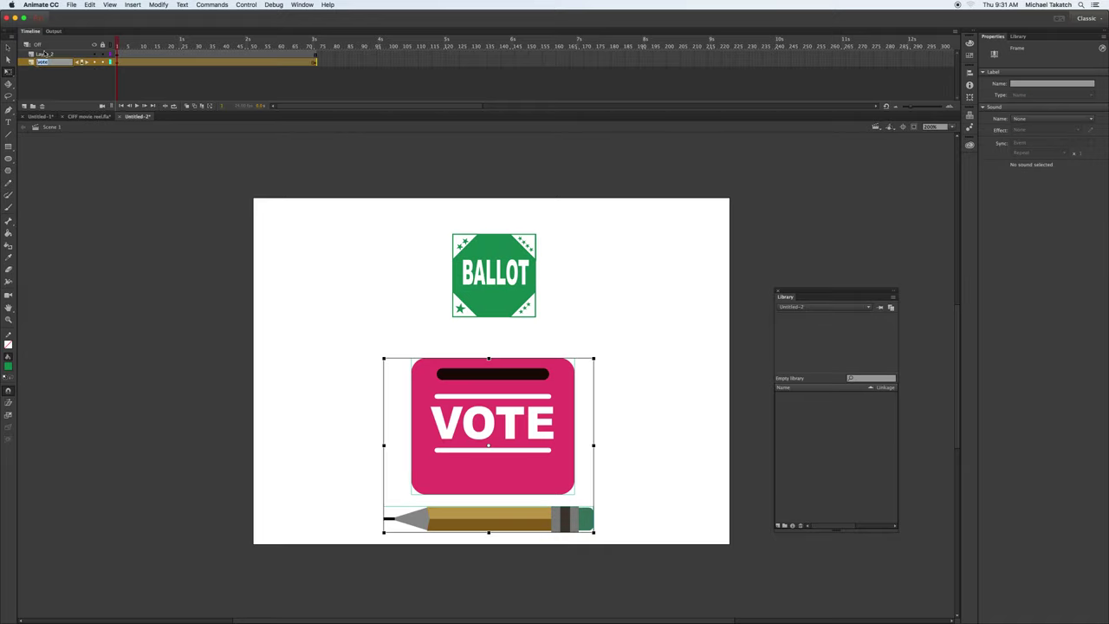
Step: Rename the vote layer to box and Layer_2 to ballot, then select the ballot's frame 1
type("l")
double_click(44, 54)
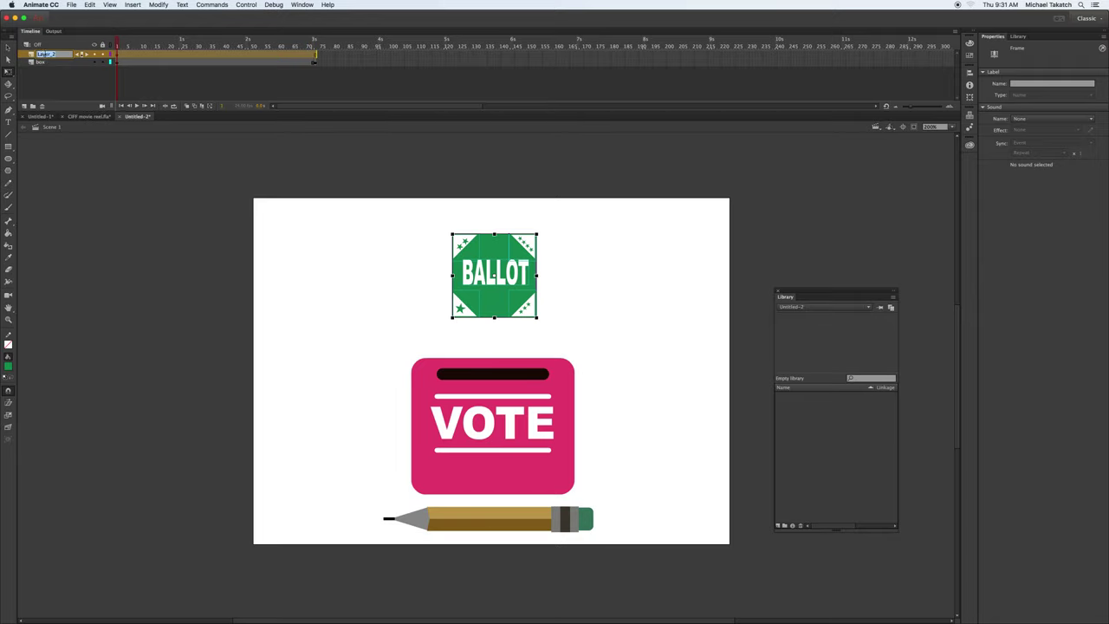
type("ballot")
left_click(60, 77)
left_click(116, 54)
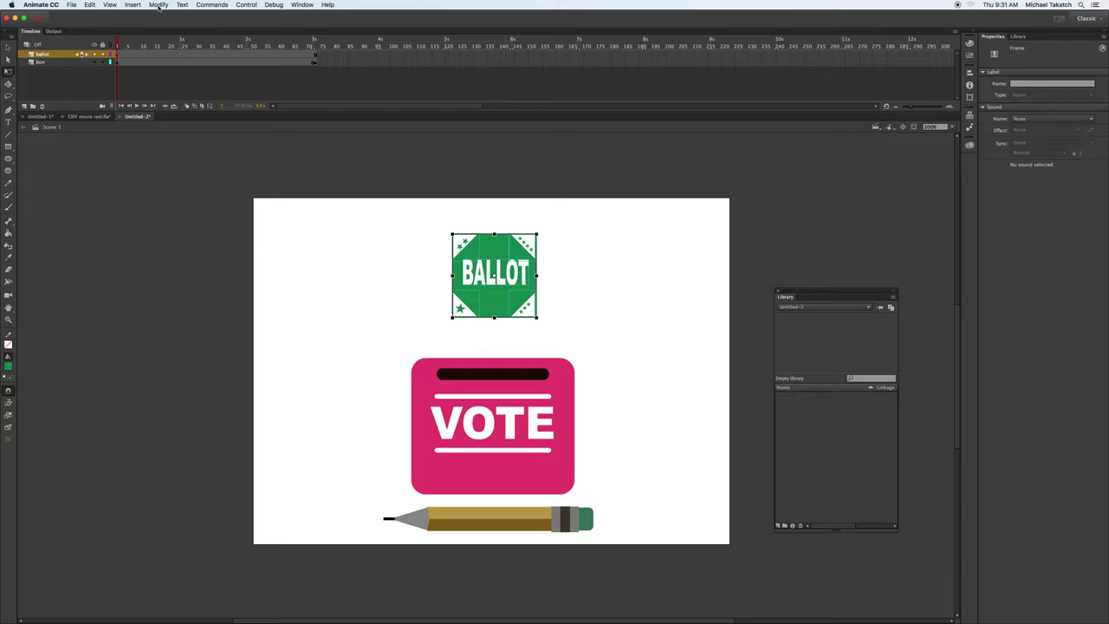
left_click(158, 5)
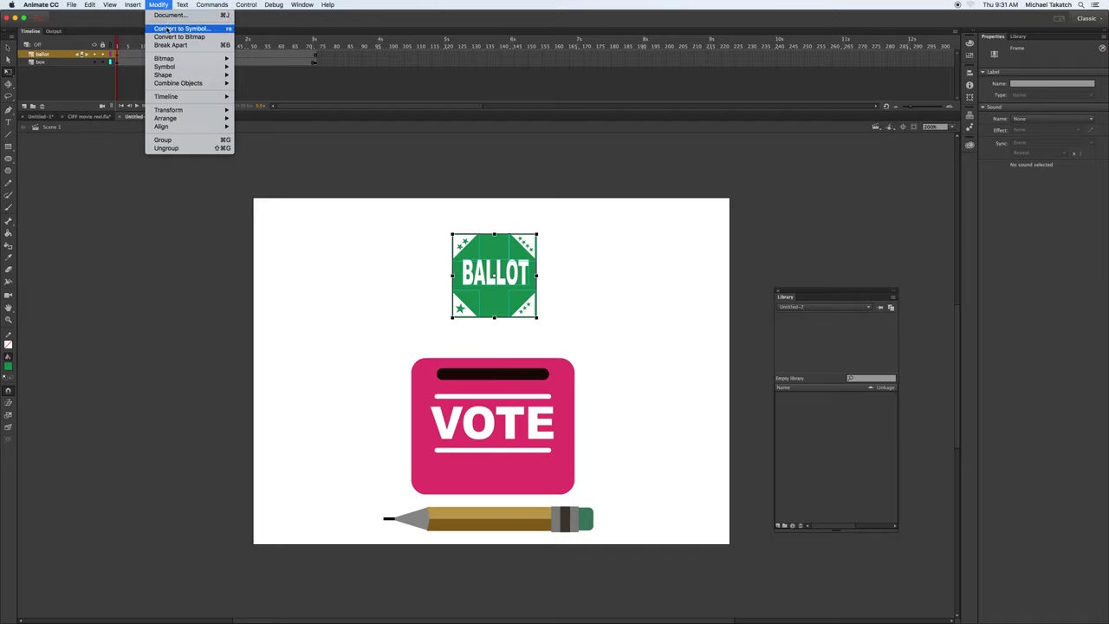
Step: Convert the BALLOT art into a Graphic symbol named ballot, then select frame 25
left_click(181, 27)
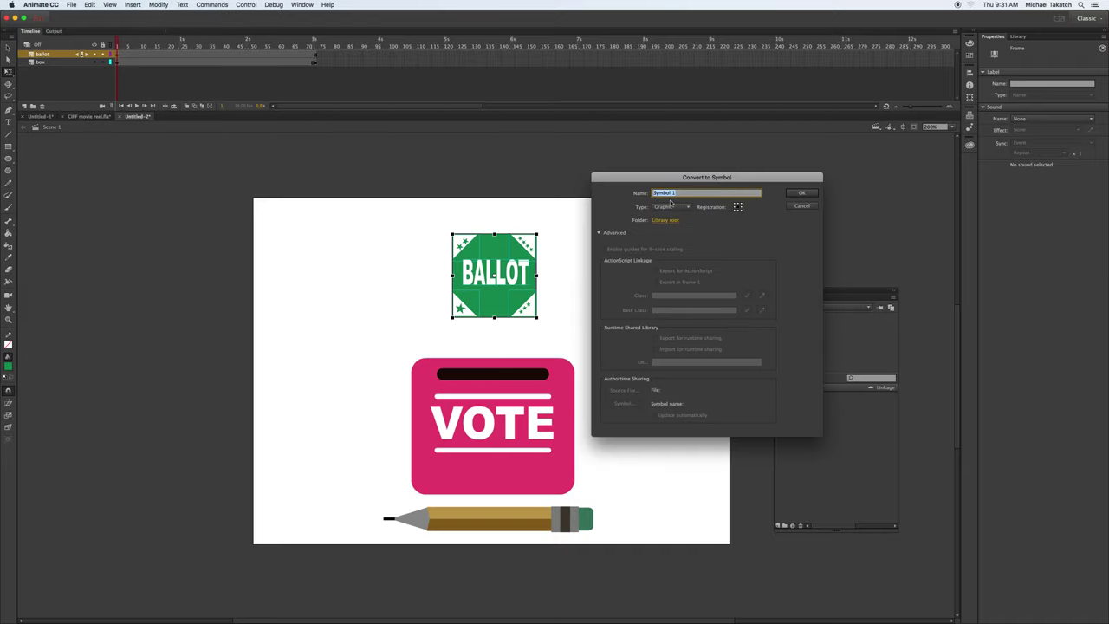
type("ballot")
left_click(689, 207)
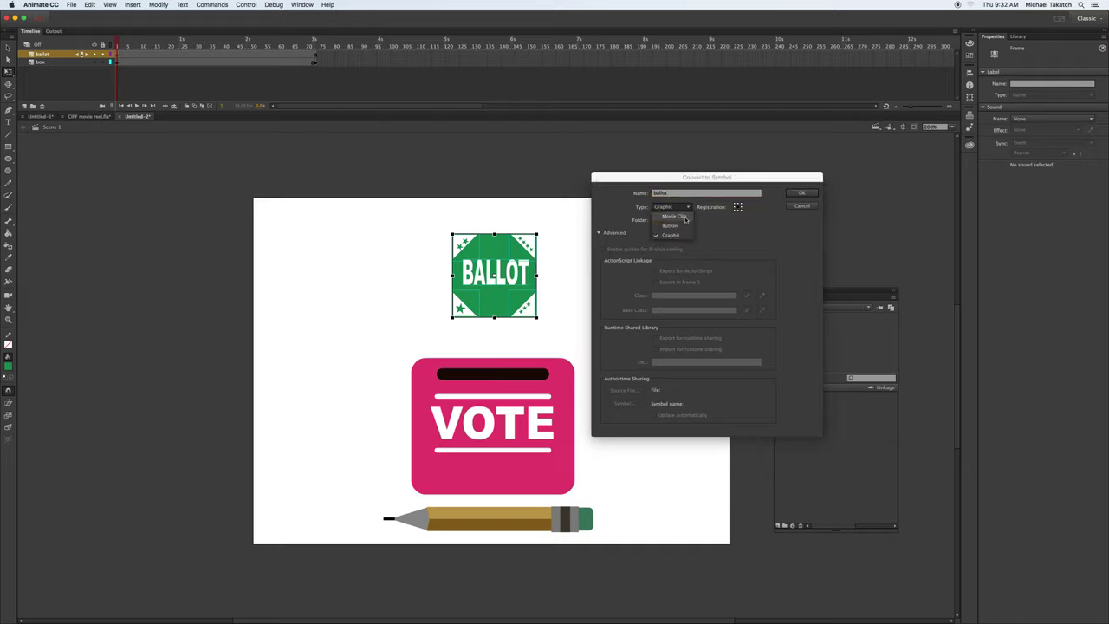
left_click(674, 235)
left_click(807, 193)
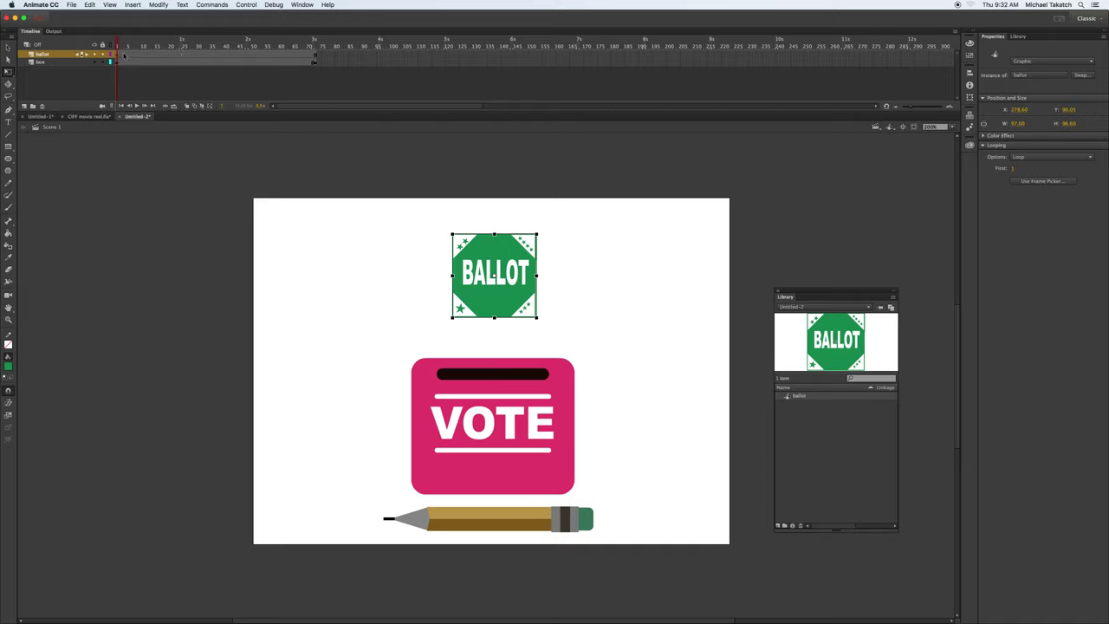
left_click(185, 55)
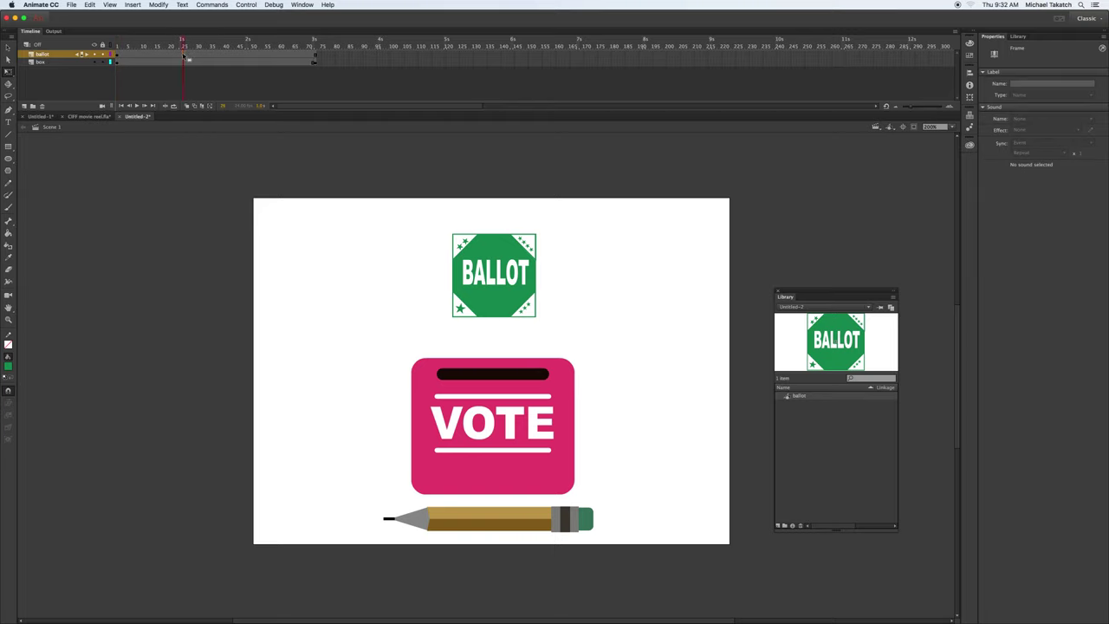
left_click(133, 6)
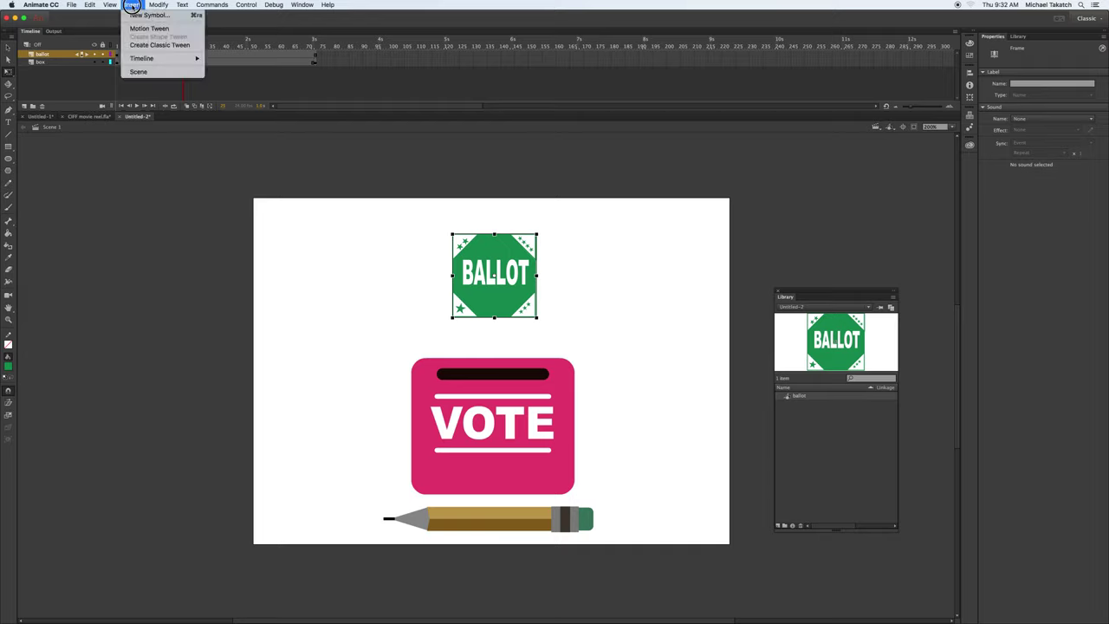
Step: Insert a keyframe at frame 25 and create a classic tween on the ballot layer
mouse_move(173, 59)
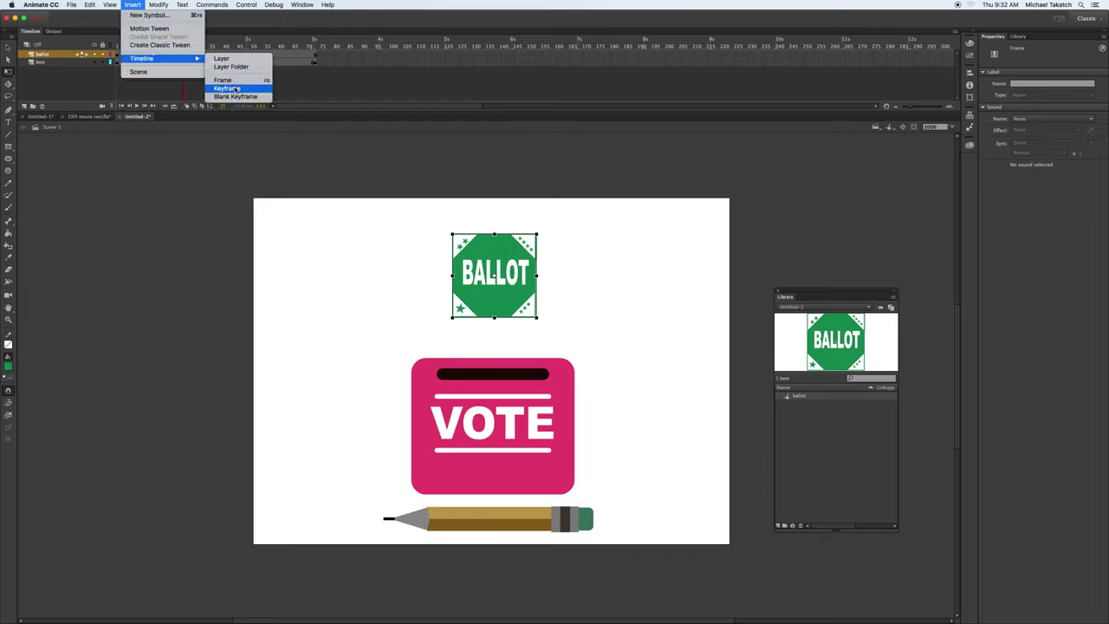
left_click(229, 87)
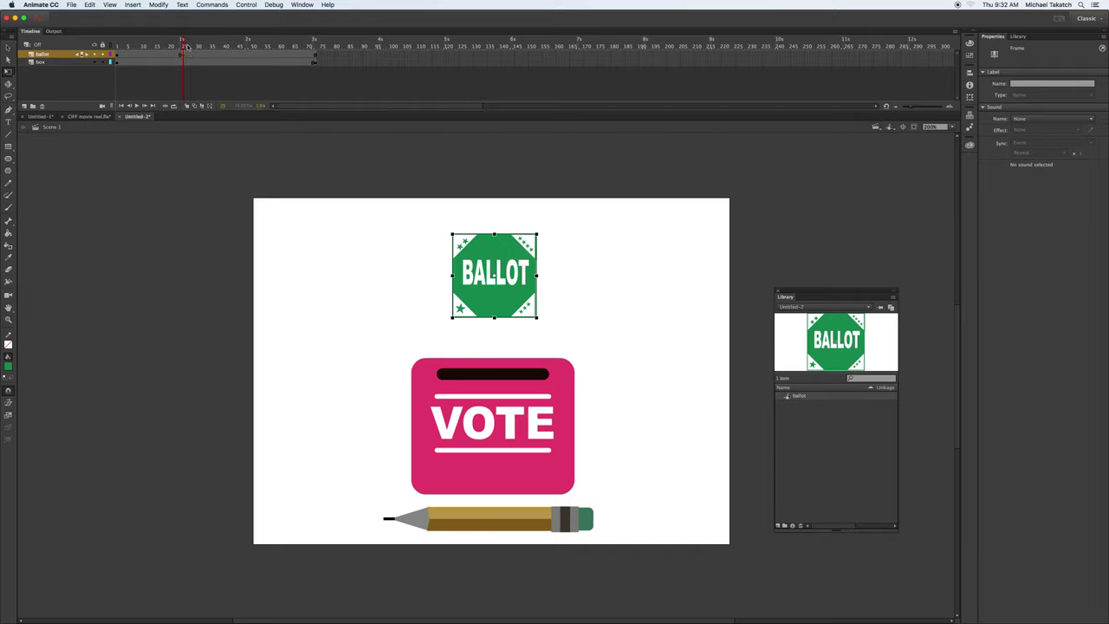
mouse_move(185, 42)
left_mouse_down()
mouse_move(215, 42)
mouse_move(121, 41)
mouse_move(290, 41)
mouse_move(182, 41)
left_mouse_up()
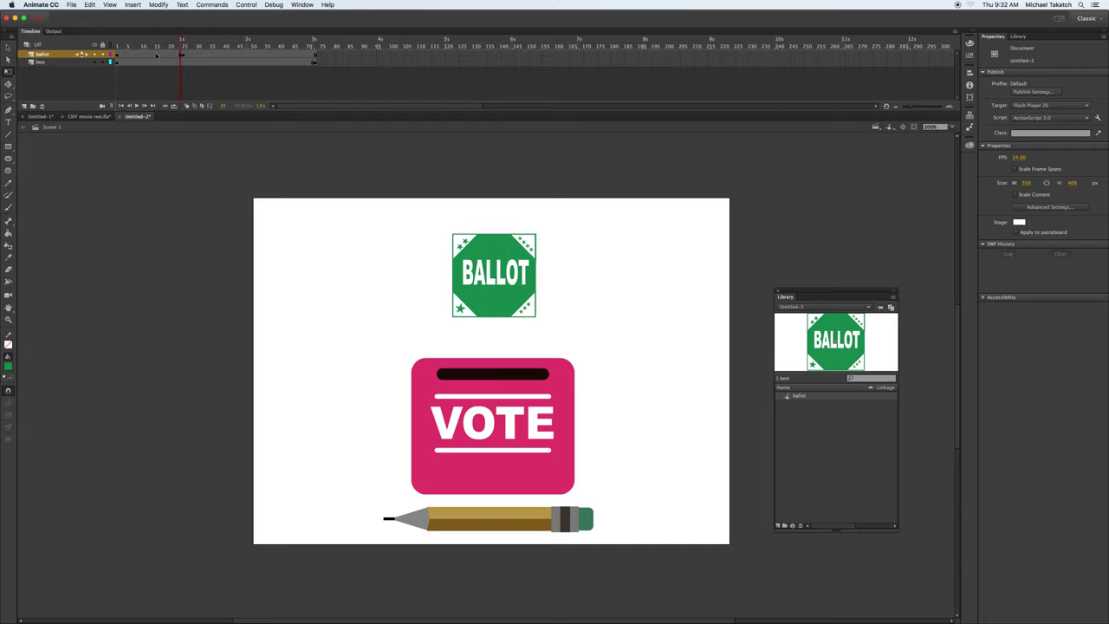
left_click(155, 55)
right_click(150, 58)
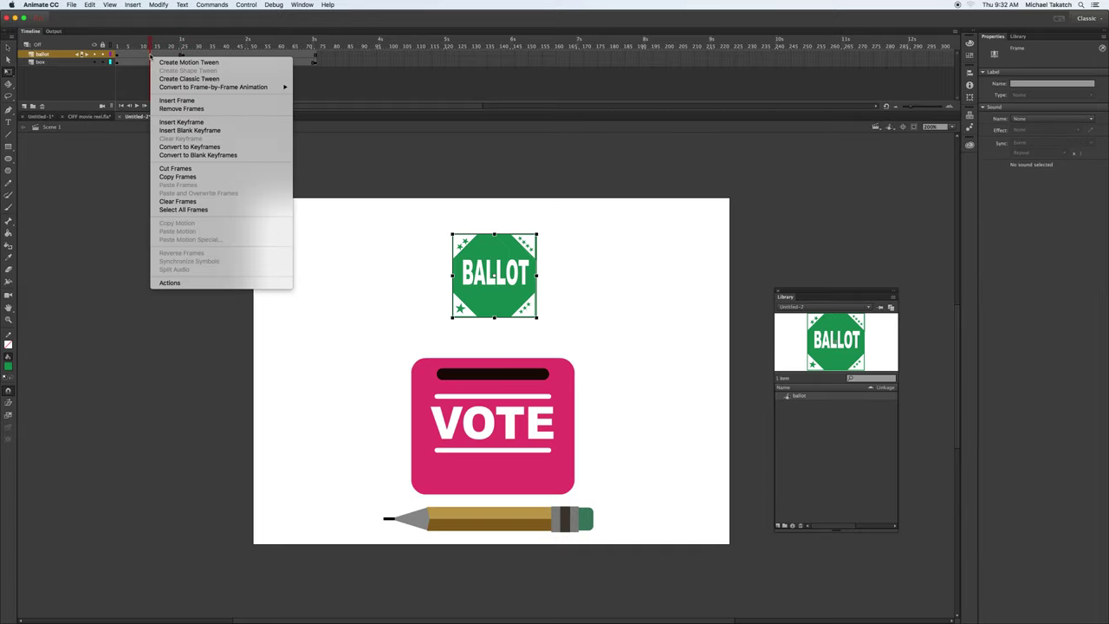
left_click(173, 79)
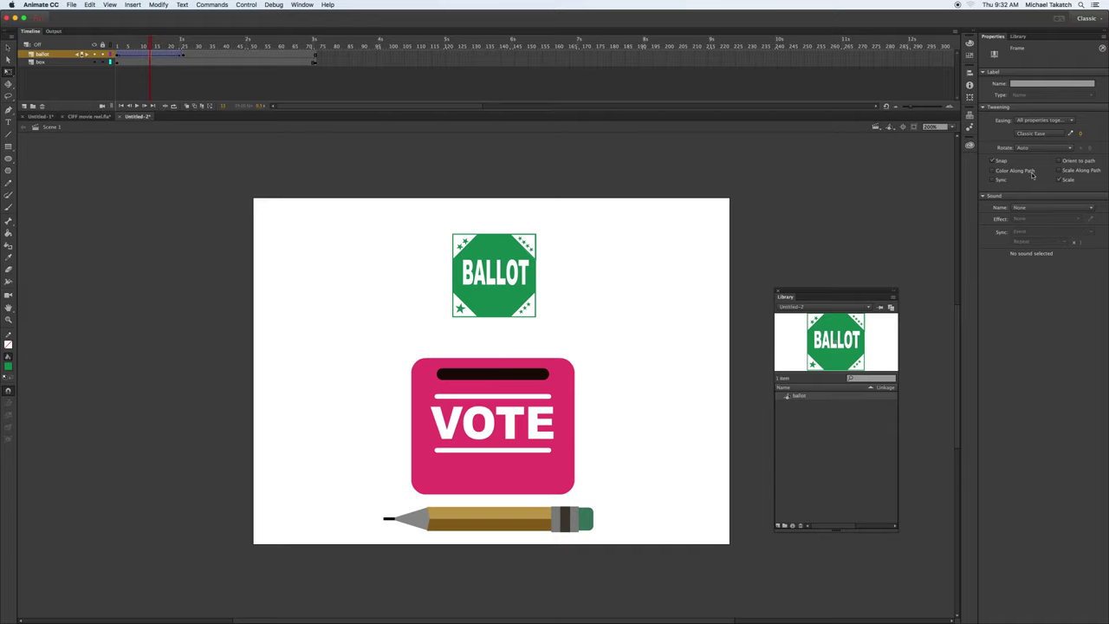
left_click(1059, 180)
Step: Rotate the ballot about 30° at frame 25 and preview the rotation
left_click(182, 54)
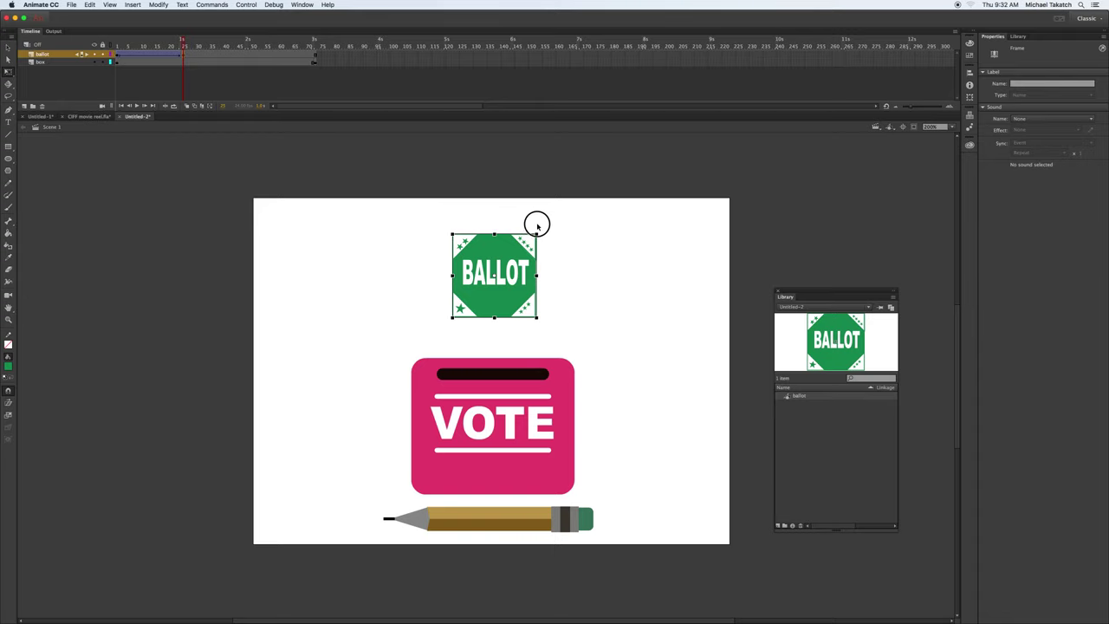
left_click_drag(537, 225, 523, 211)
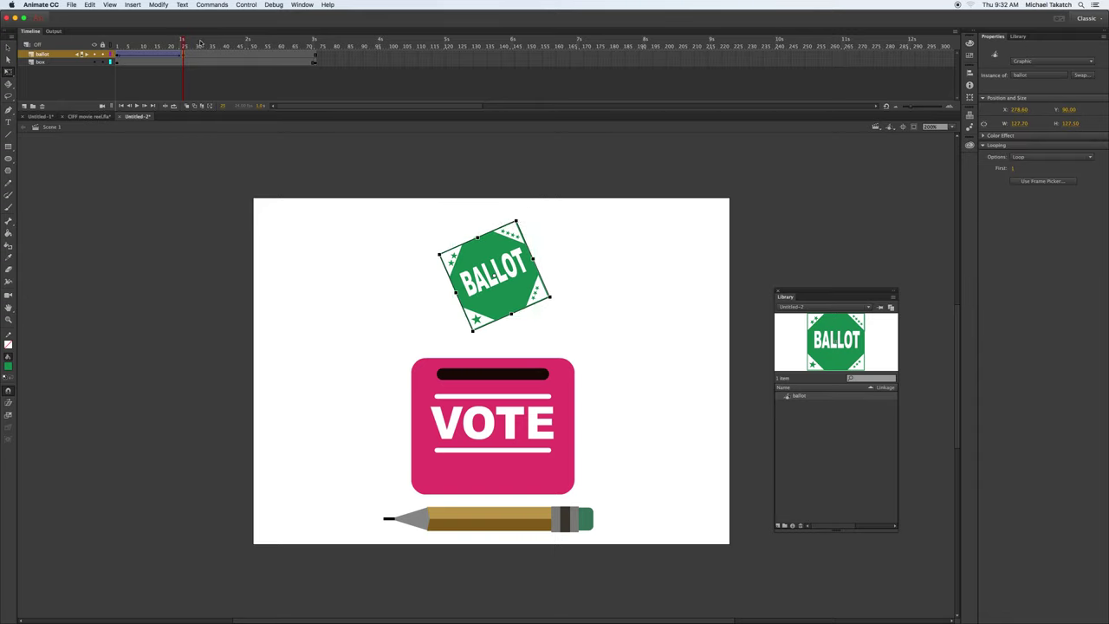
mouse_move(184, 43)
left_mouse_down()
mouse_move(114, 44)
mouse_move(185, 46)
left_mouse_up()
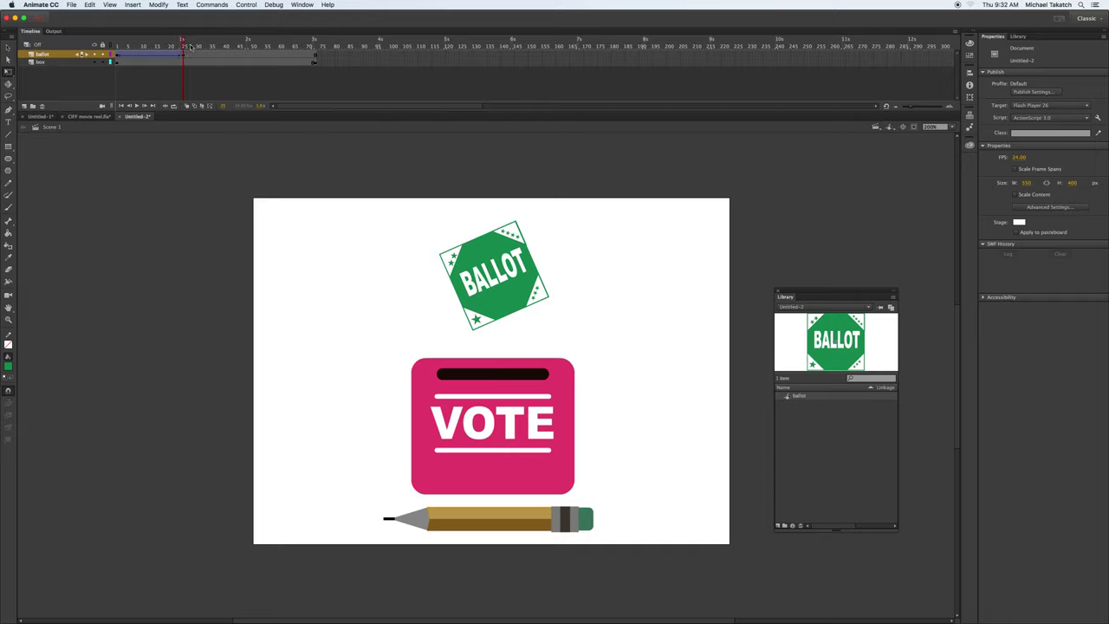
Step: Add a new top layer and name it corner
left_click(32, 105)
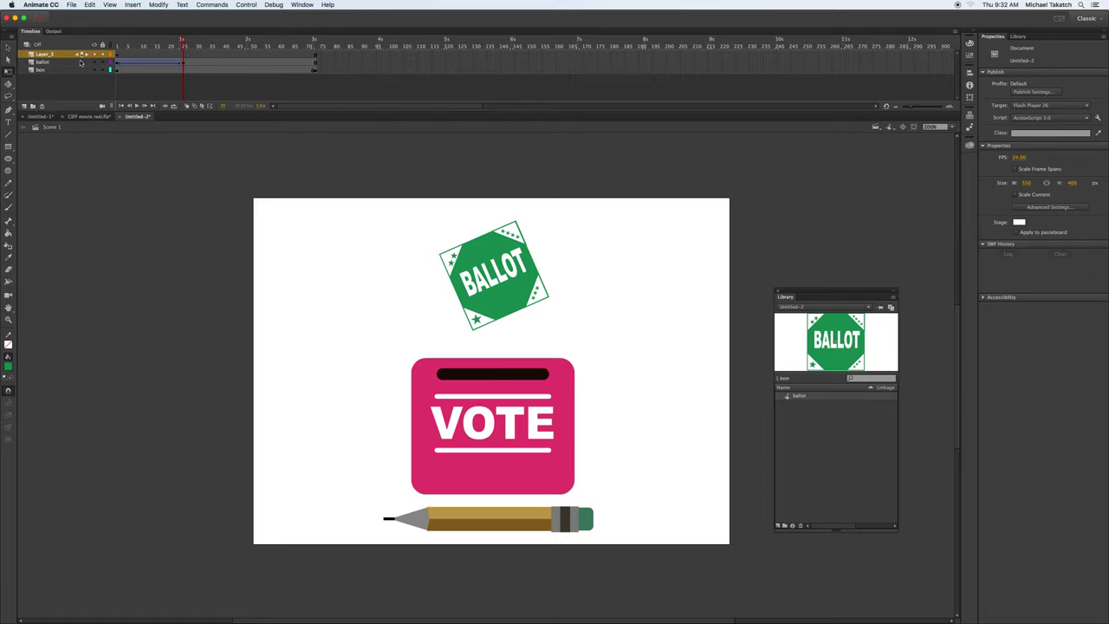
double_click(48, 54)
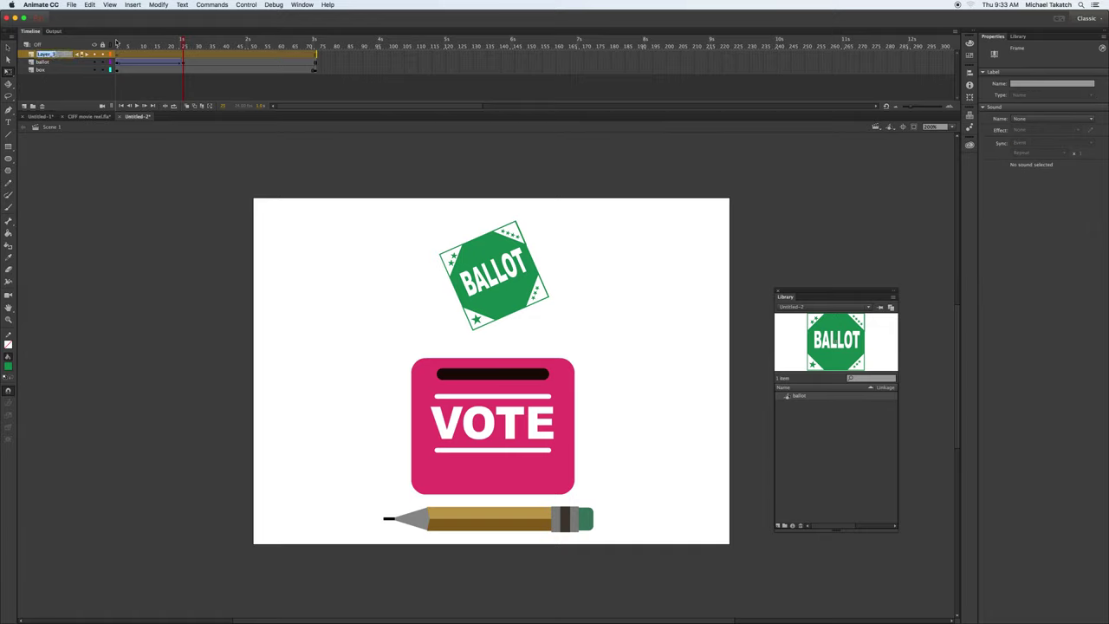
type("corner")
key("Return")
Step: Insert a keyframe at frame 25 on the corner layer and paste the BALLOT there in place
left_click(185, 55)
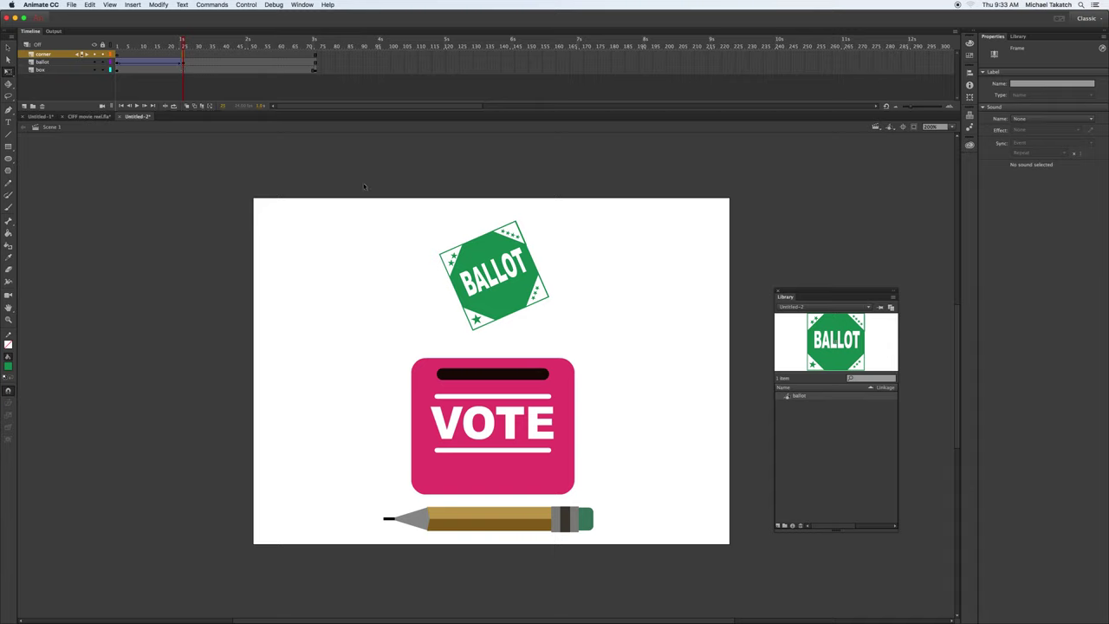
left_click(503, 247)
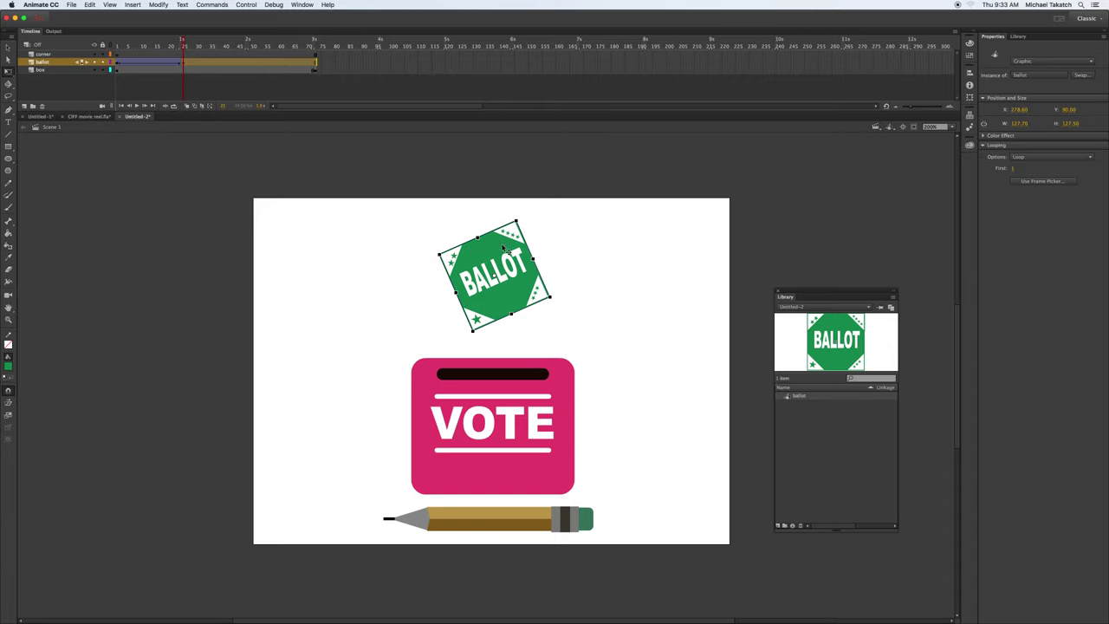
left_click(183, 54)
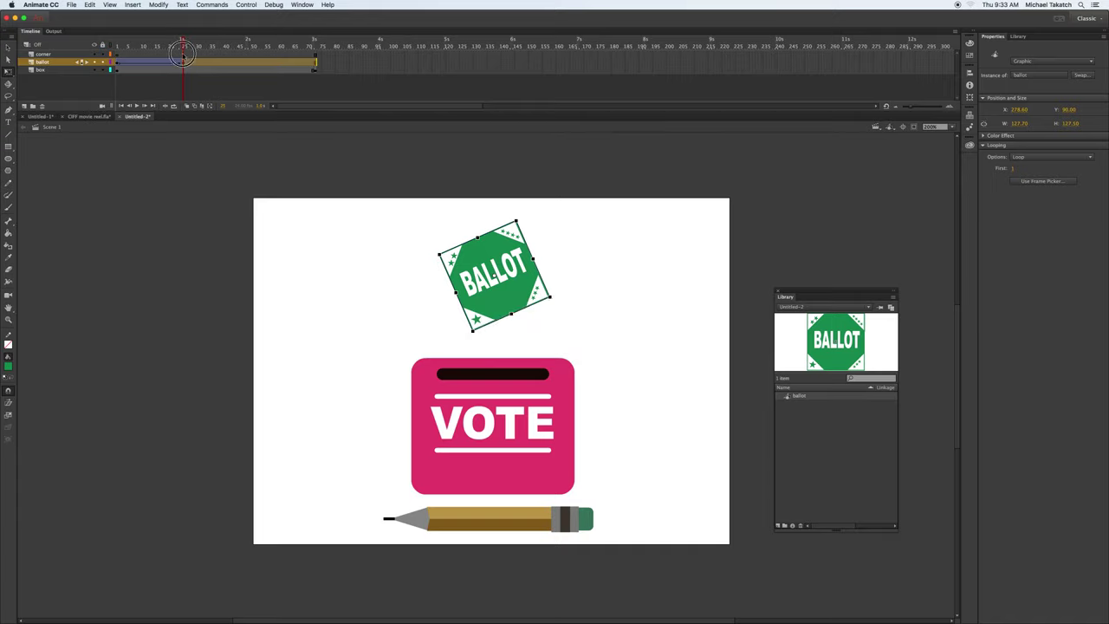
left_click(134, 5)
mouse_move(159, 59)
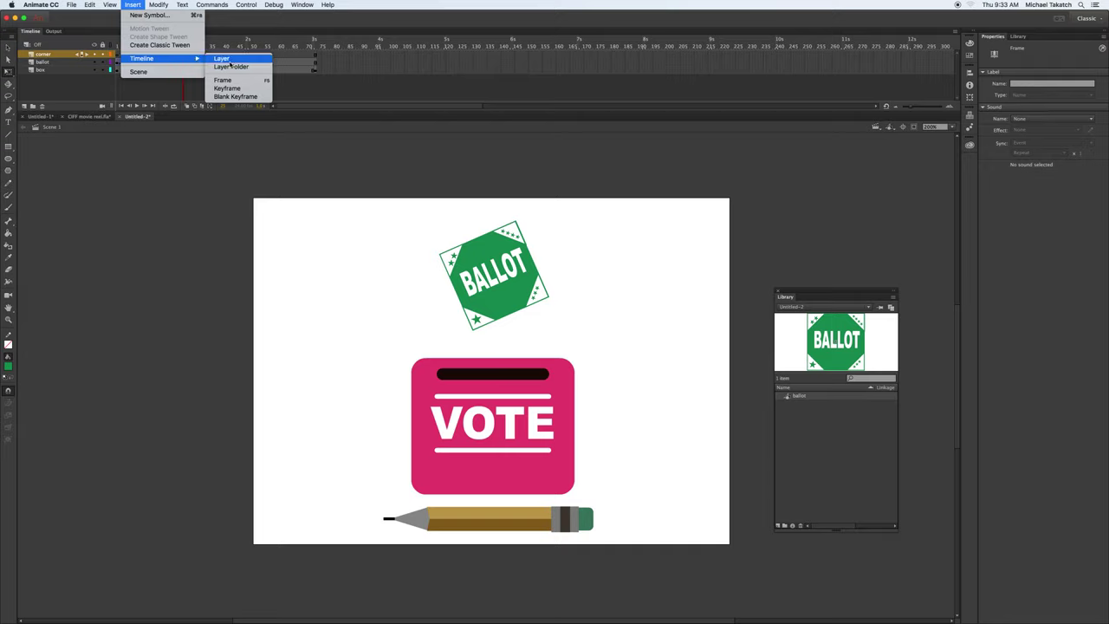
left_click(240, 89)
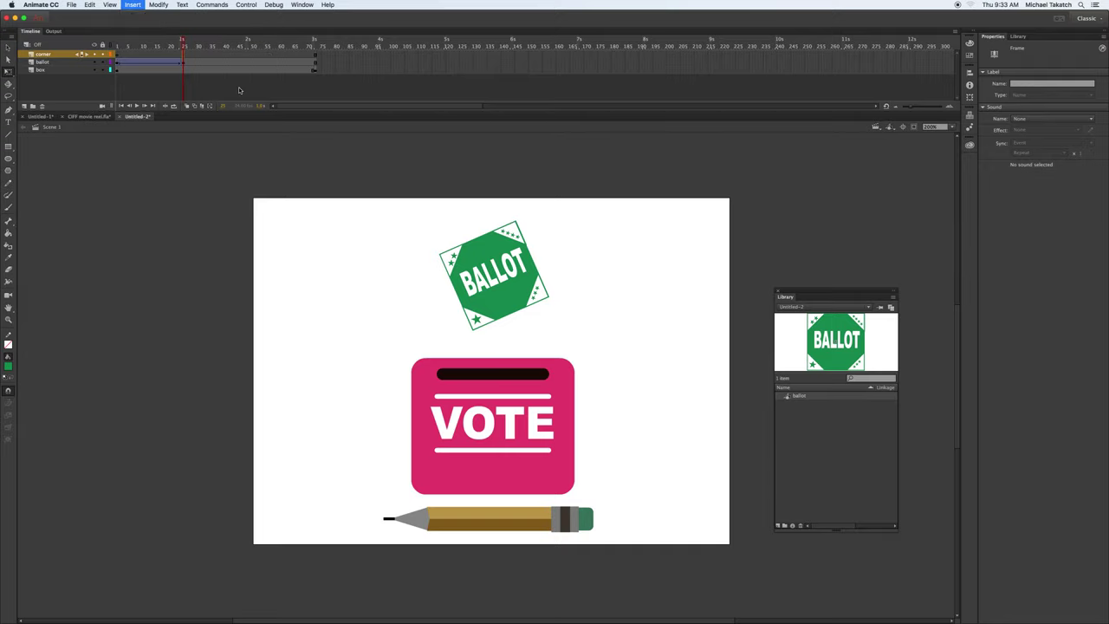
left_click(89, 6)
left_click(132, 62)
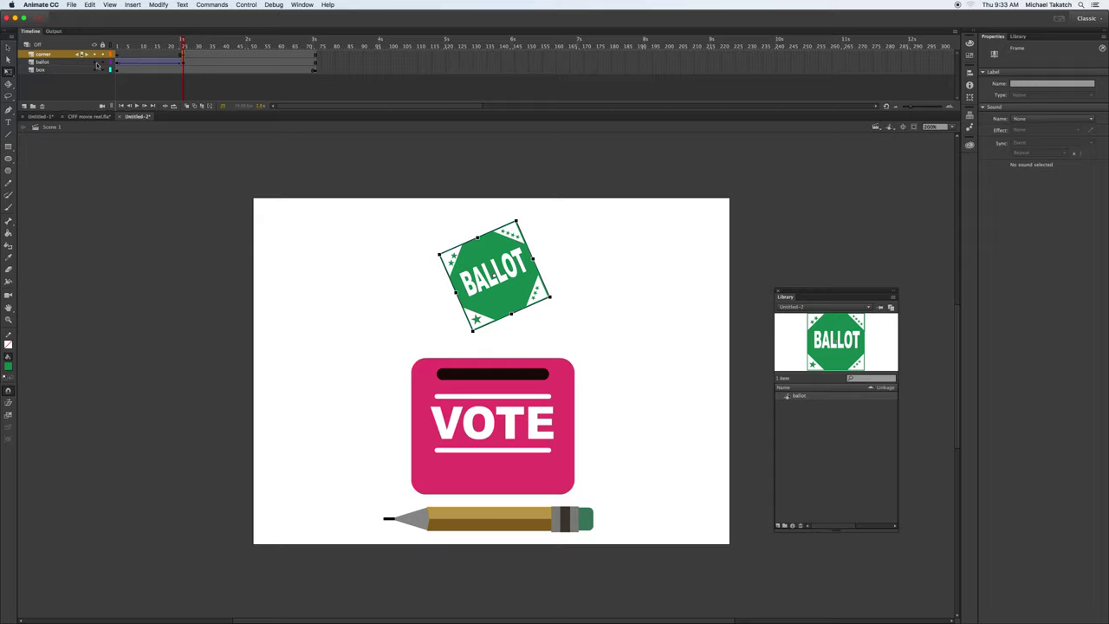
Step: Hide the original ballot layer so only the pasted BALLOT copy shows on stage
left_click(94, 63)
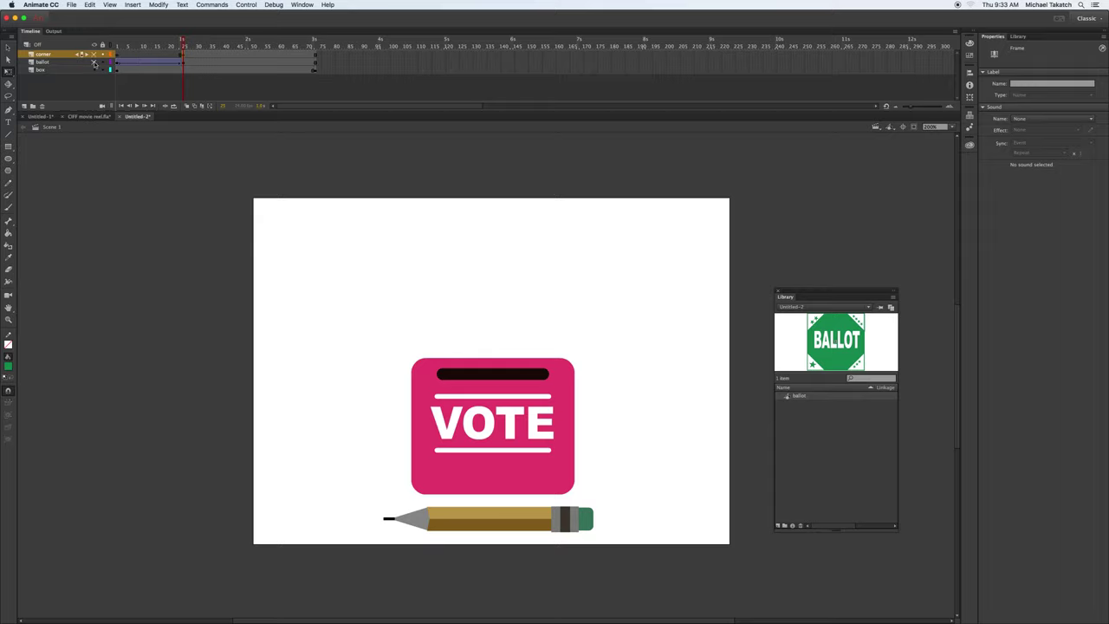
left_click(94, 62)
left_click(94, 62)
left_click(95, 64)
left_click(95, 64)
left_click(95, 62)
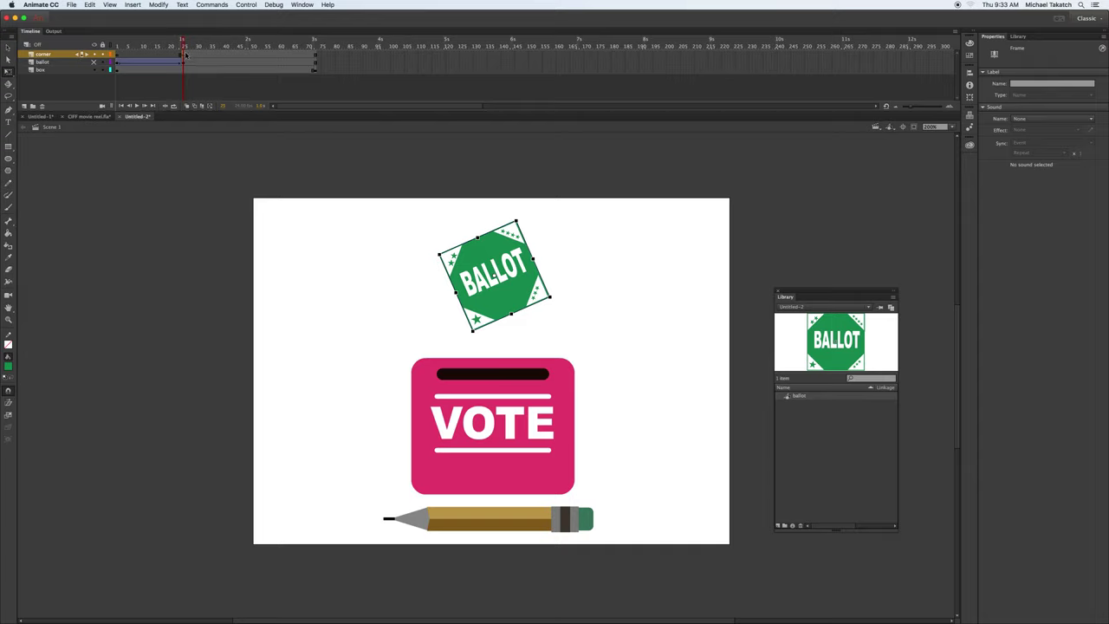
Step: Break the pasted BALLOT apart and delete its body, keeping only the torn corner triangle
left_click(156, 5)
key("Escape")
left_click(486, 302)
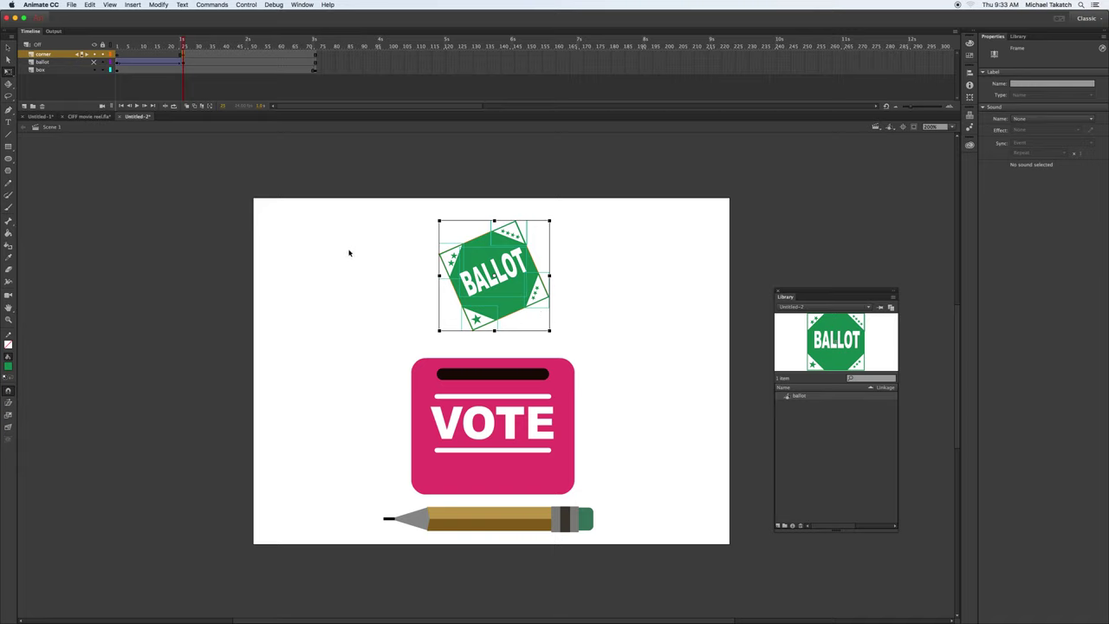
left_click(416, 267)
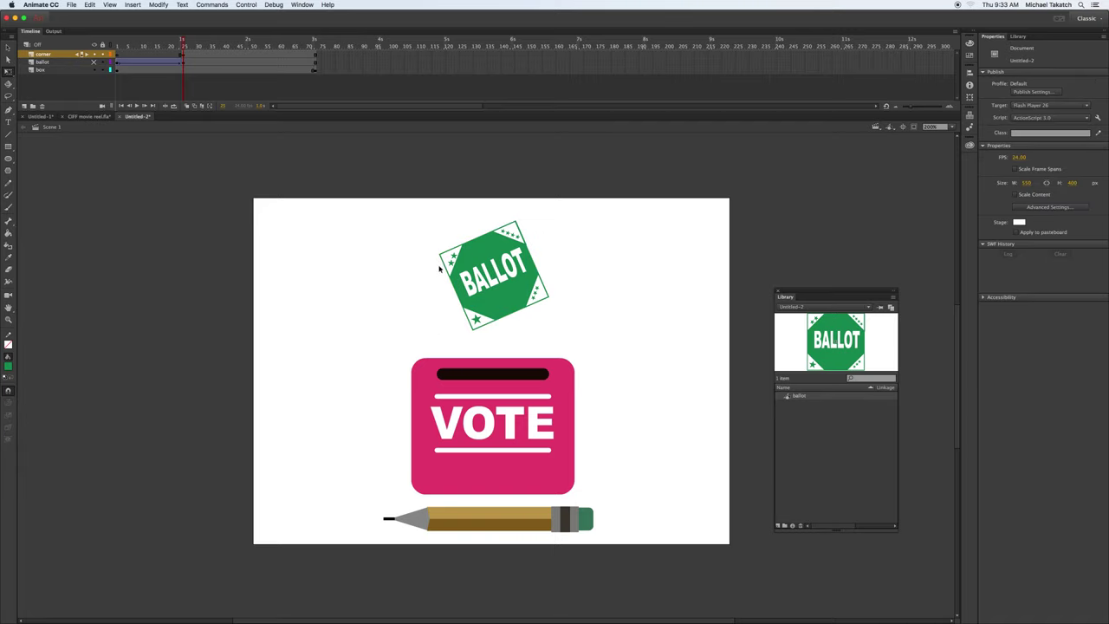
left_click_drag(431, 258, 569, 323)
key("Delete")
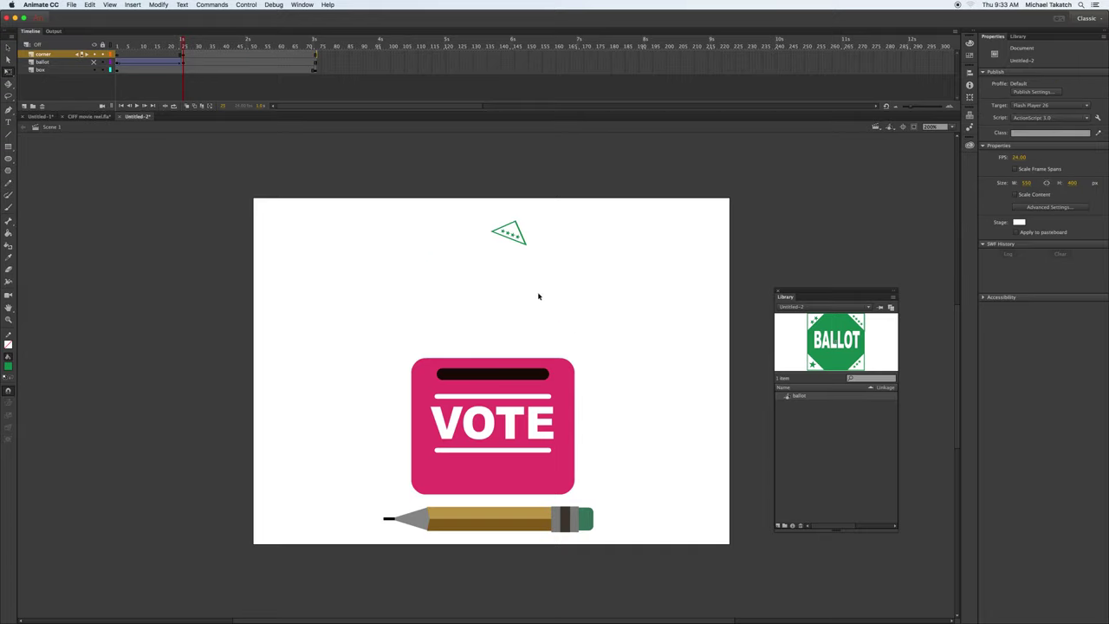
left_click(249, 55)
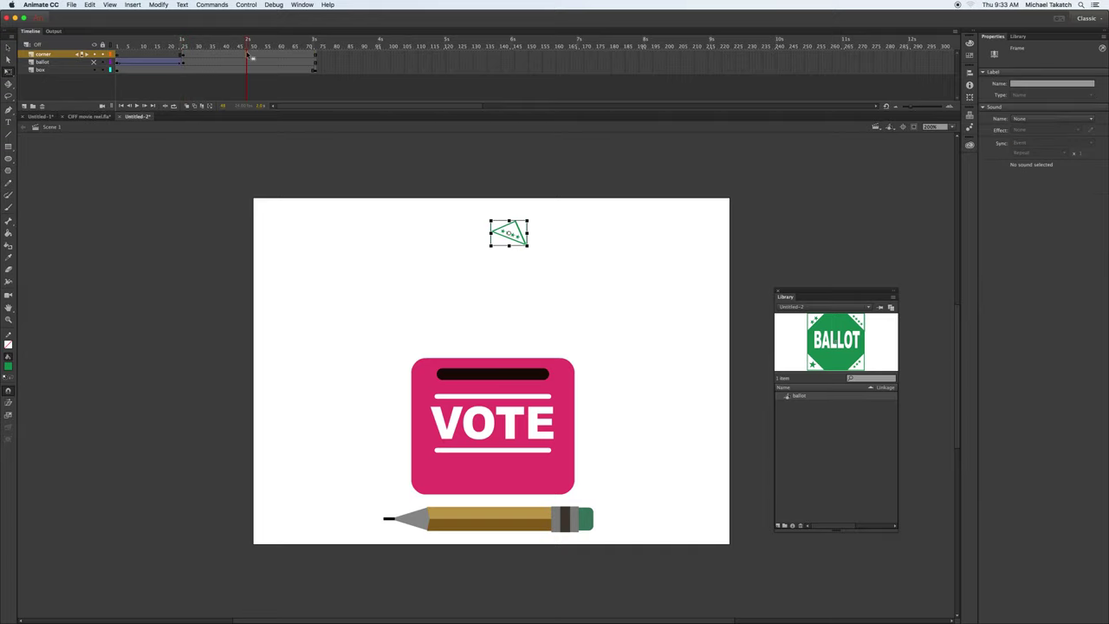
Step: Add a keyframe at frame 48 on the corner layer and create a classic tween from frame 25
left_click(132, 5)
mouse_move(165, 58)
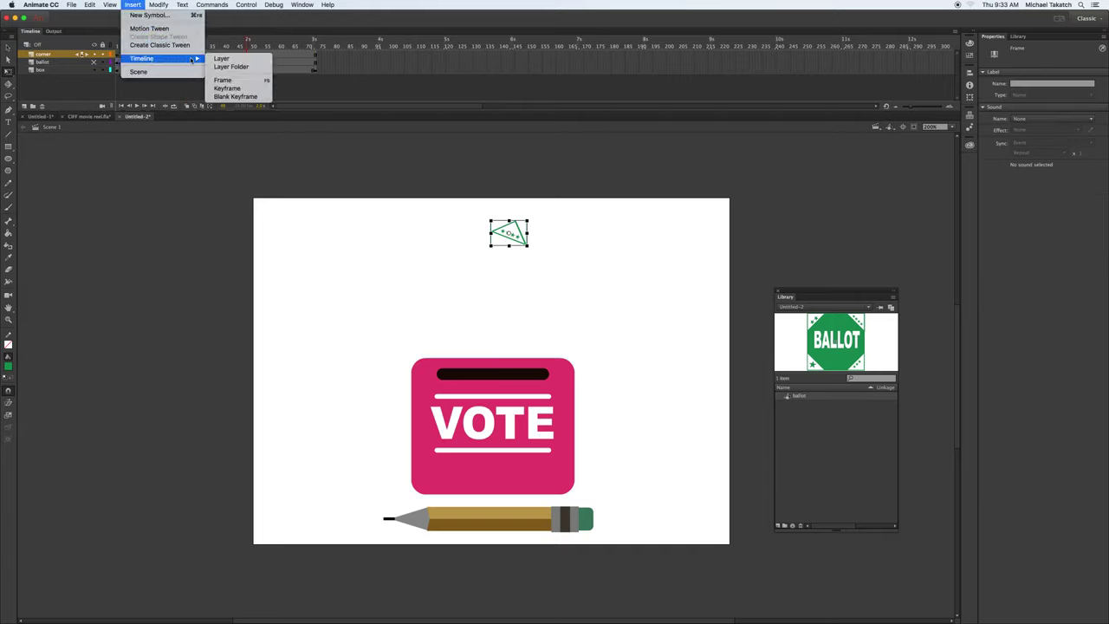
left_click(243, 89)
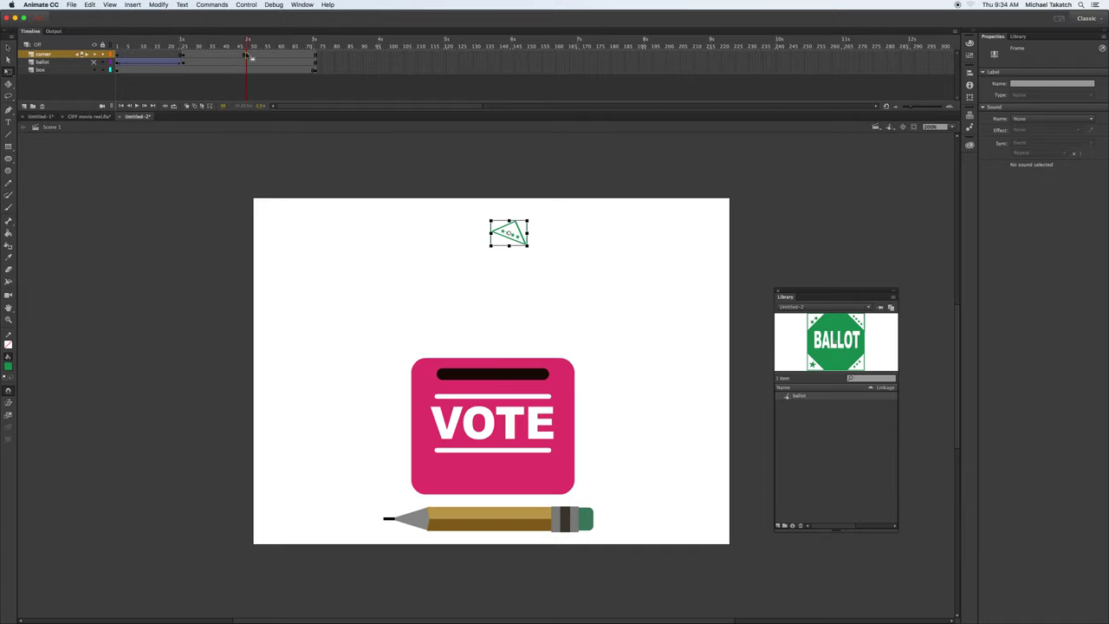
right_click(222, 57)
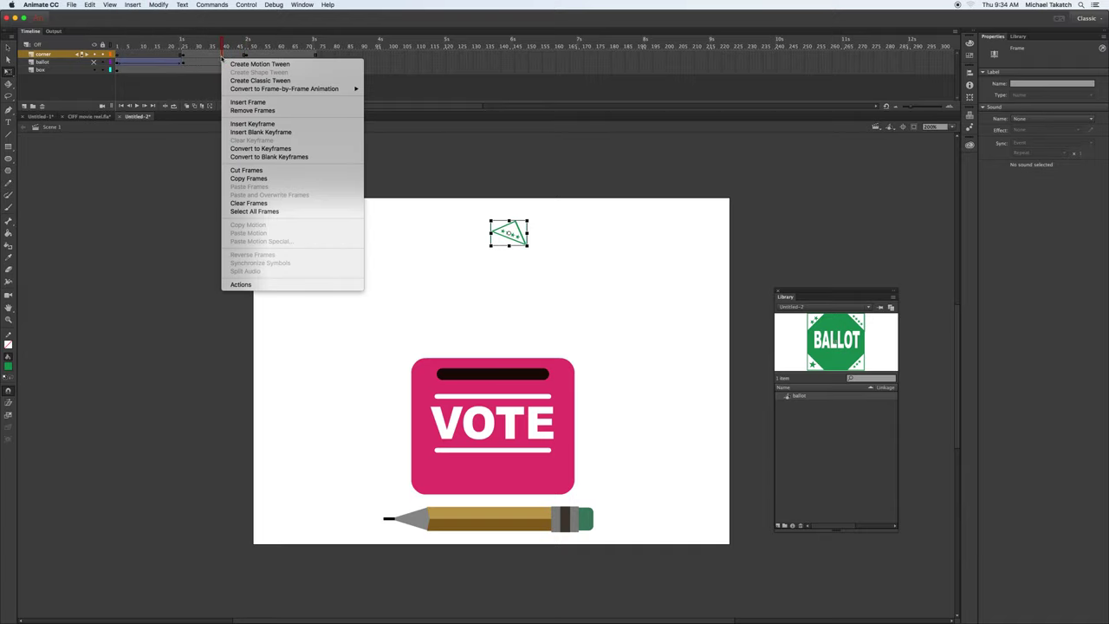
left_click(249, 80)
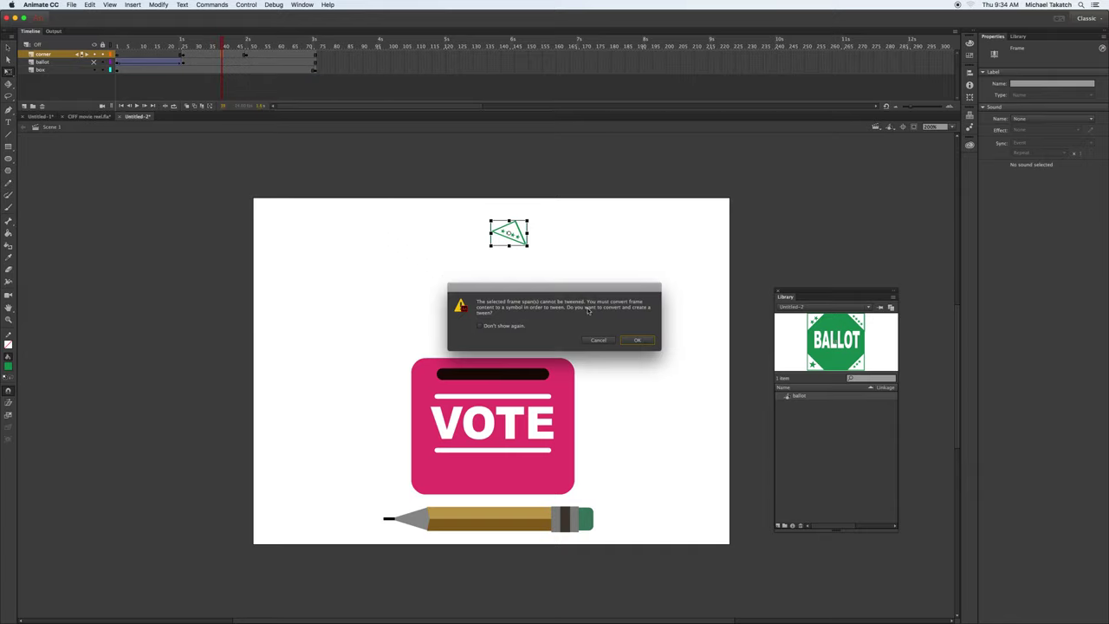
left_click(635, 341)
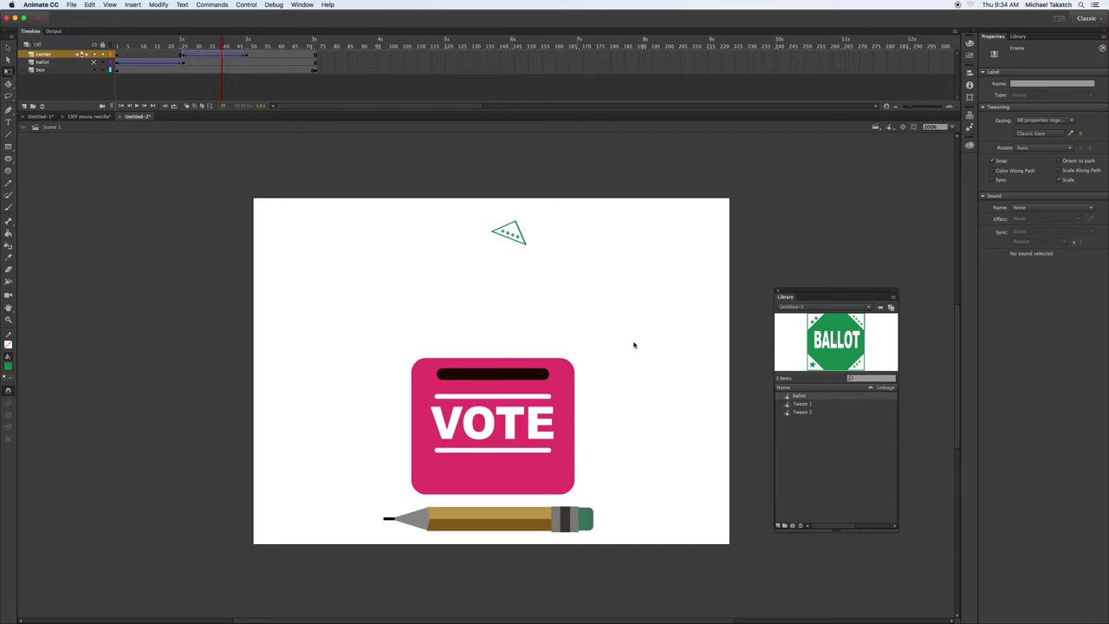
Step: Rename the Tween 1 library symbol to 'corner' and move the triangle up and right at the tween's end
left_click(803, 405)
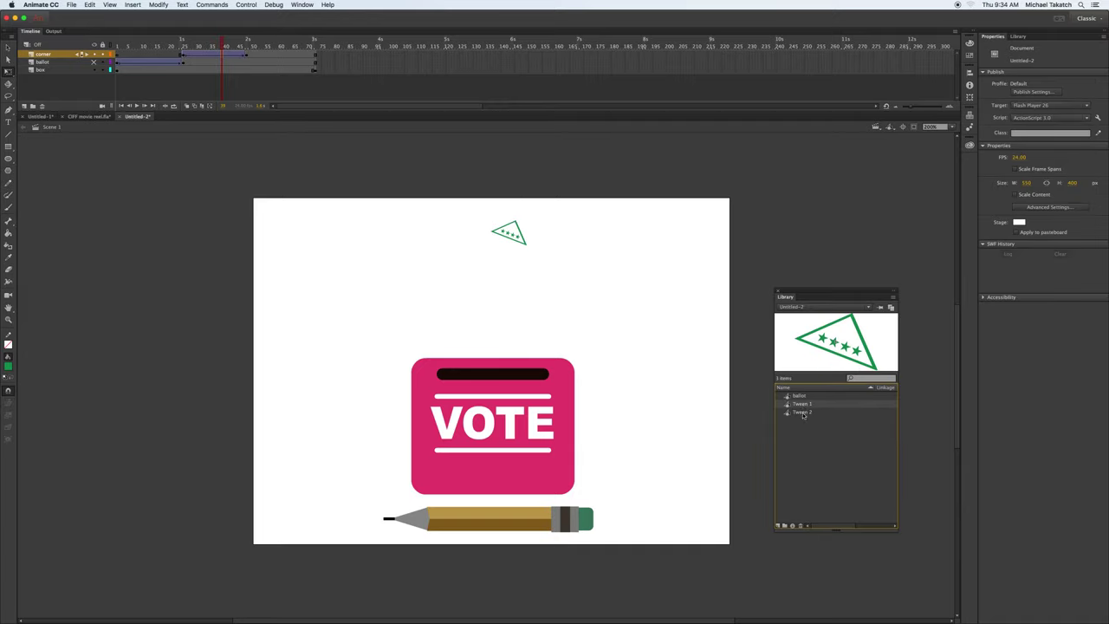
left_click(804, 412)
double_click(803, 405)
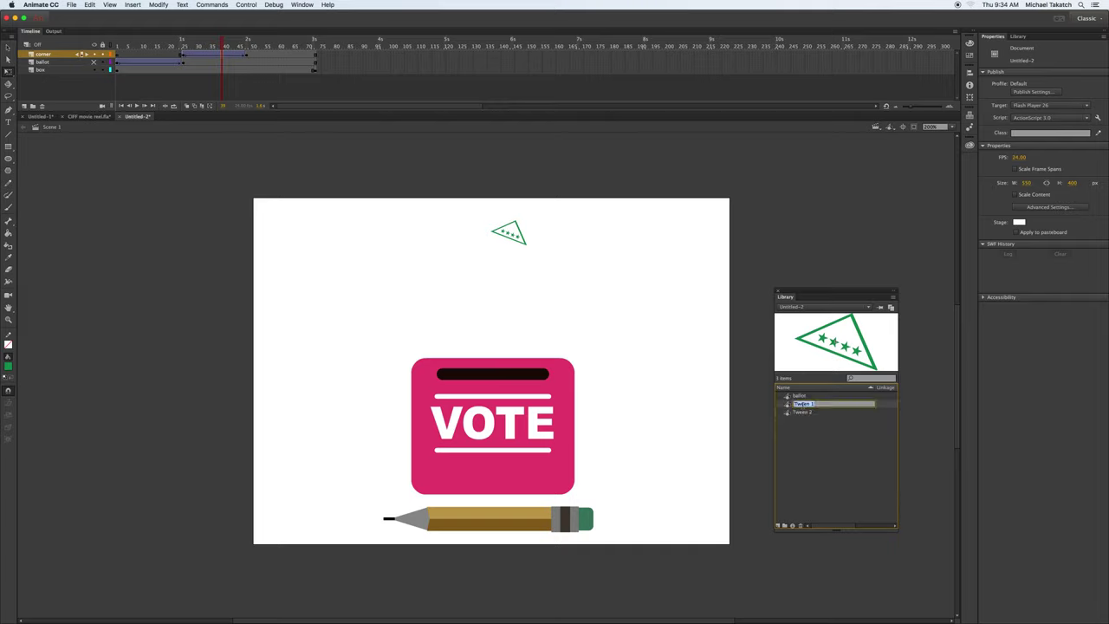
type("corner")
left_click(247, 55)
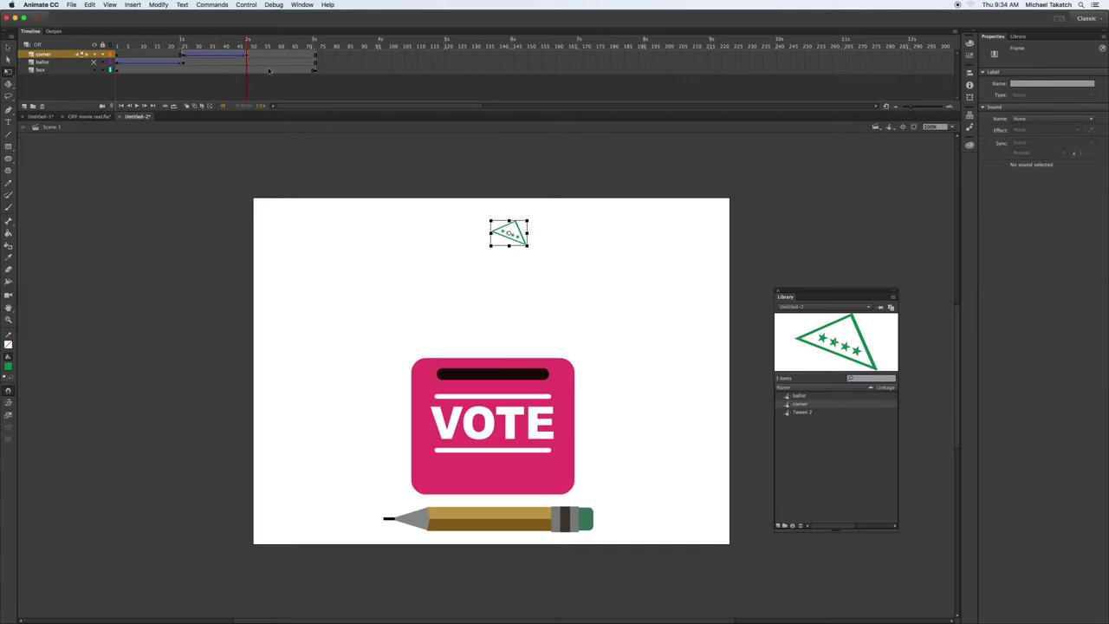
left_click_drag(518, 234, 571, 219)
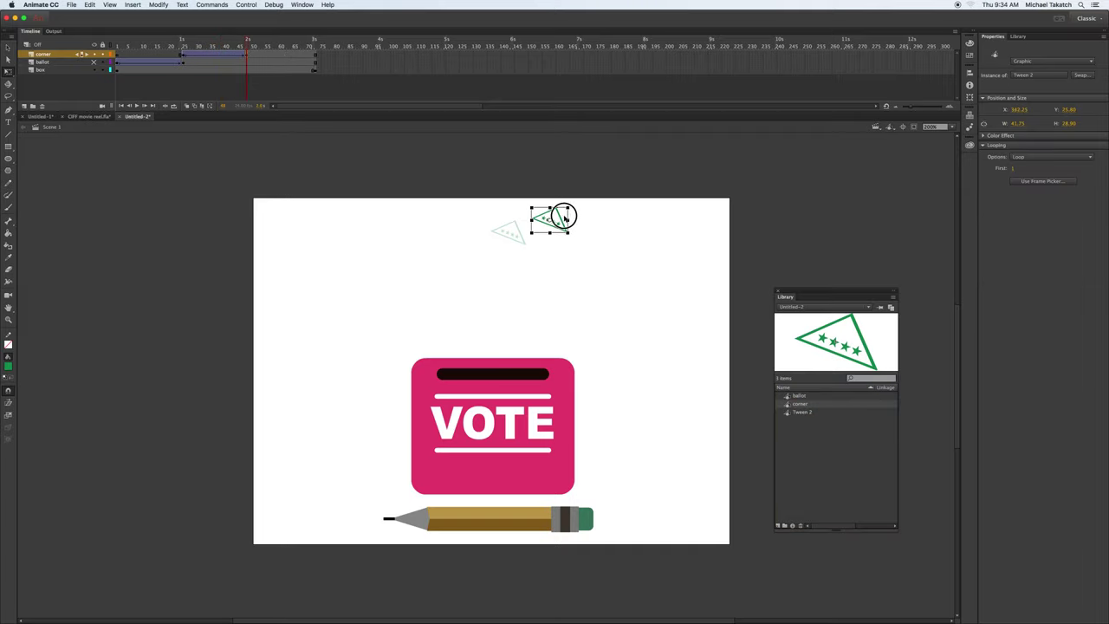
left_click_drag(249, 45, 213, 44)
Step: Unhide the ballot layer, preview the corner flying off, and select the ballot's frame 25
left_click(93, 62)
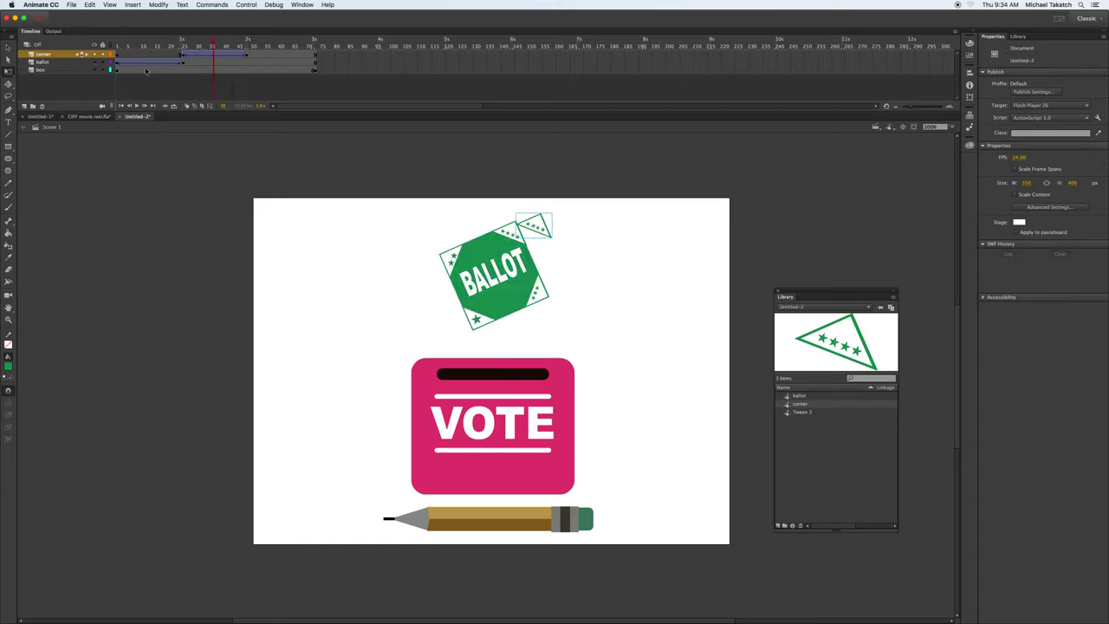
left_click_drag(213, 45, 246, 47)
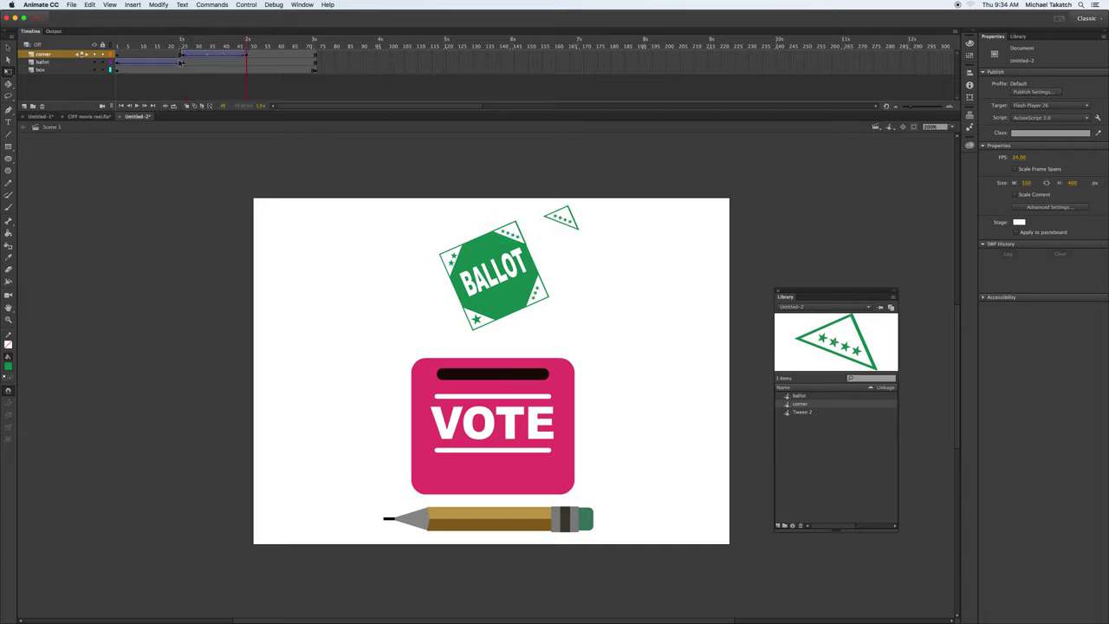
left_click(180, 62)
left_click(184, 63)
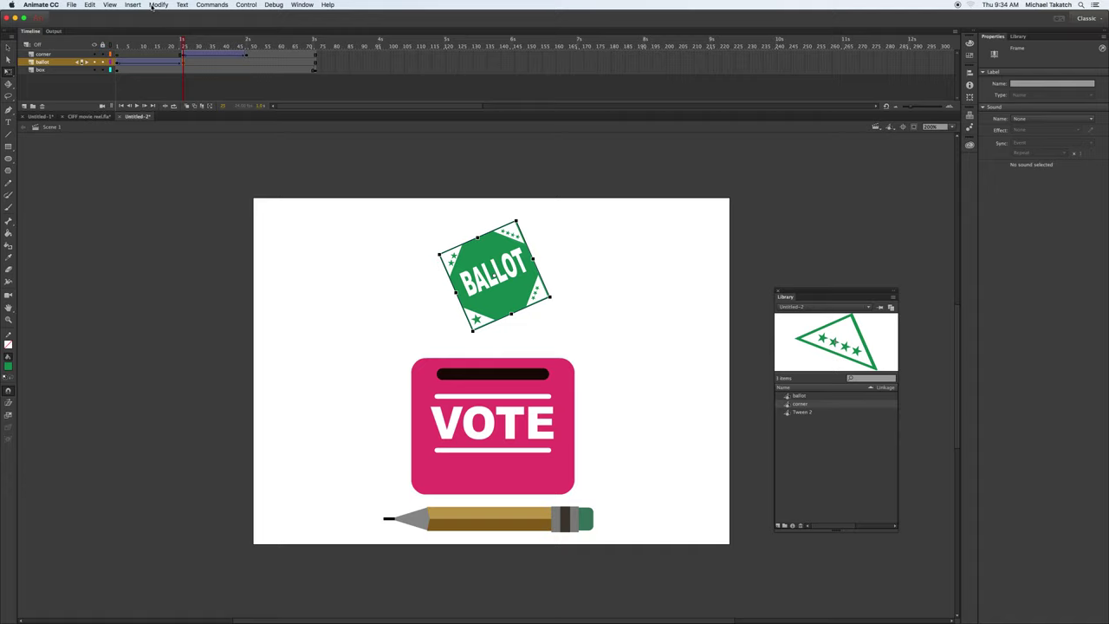
Step: Break the BALLOT symbol apart into shapes and locate the corner piece on stage
left_click(153, 5)
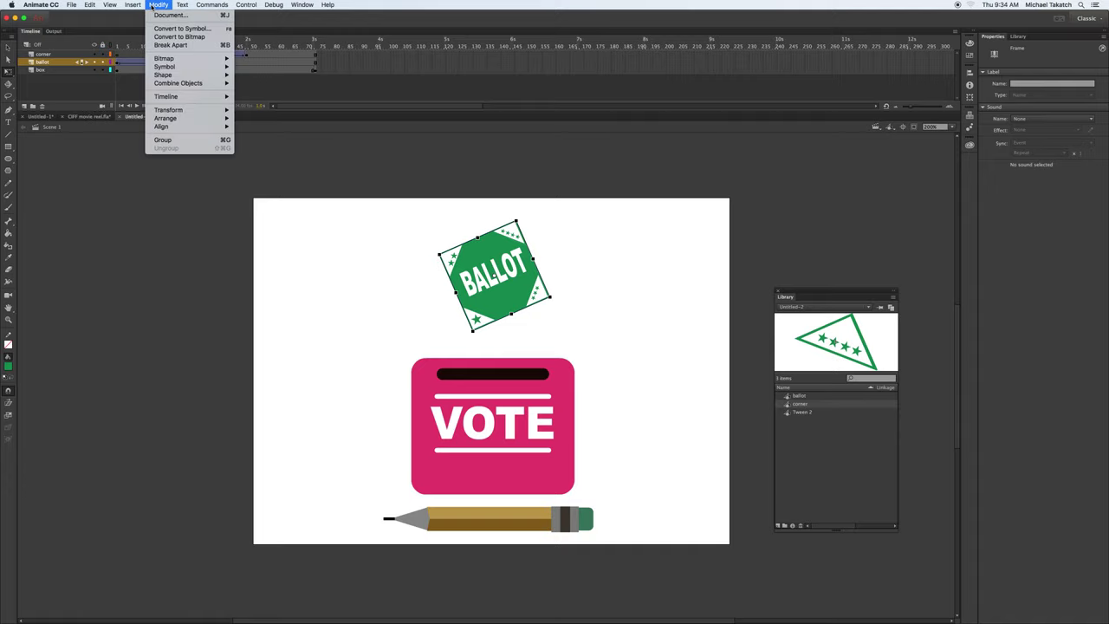
left_click(180, 45)
left_click(381, 253)
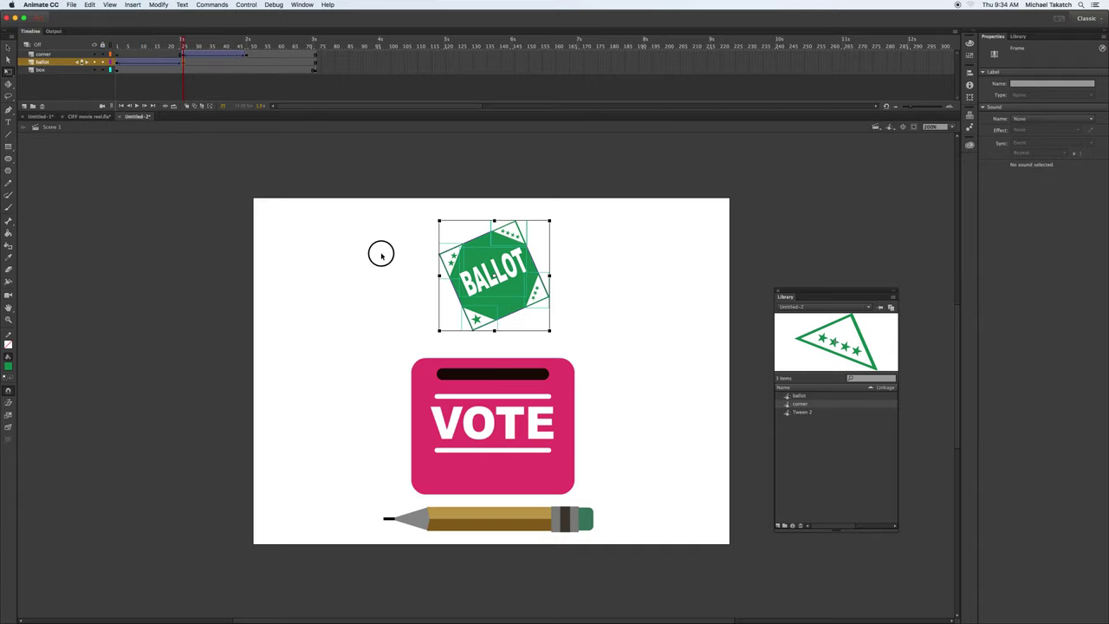
left_click(523, 238)
left_click(522, 236)
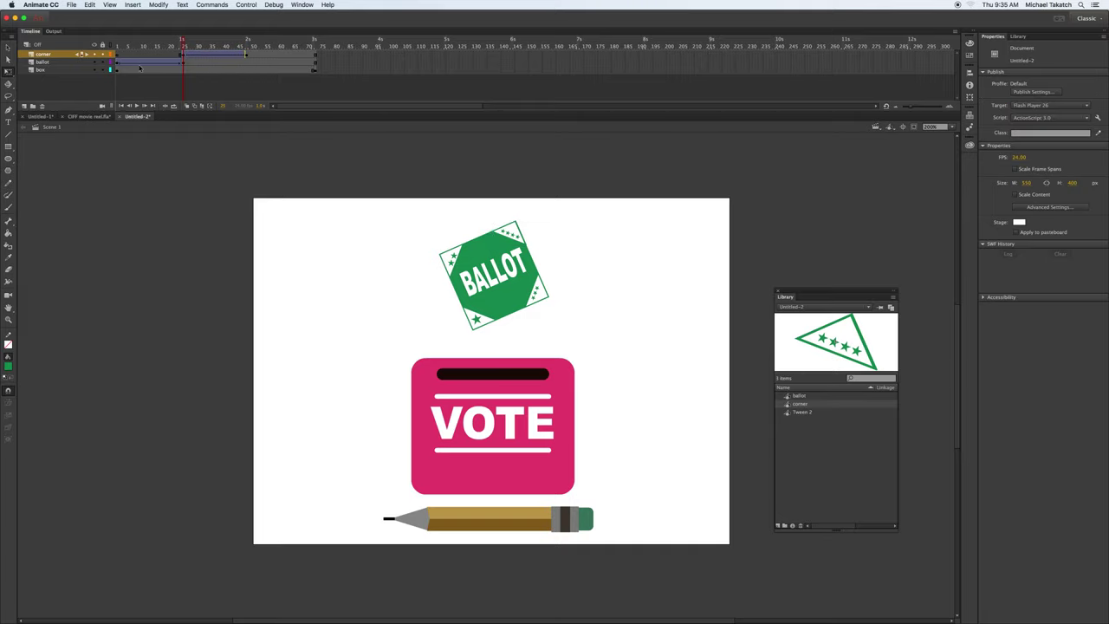
left_click(192, 79)
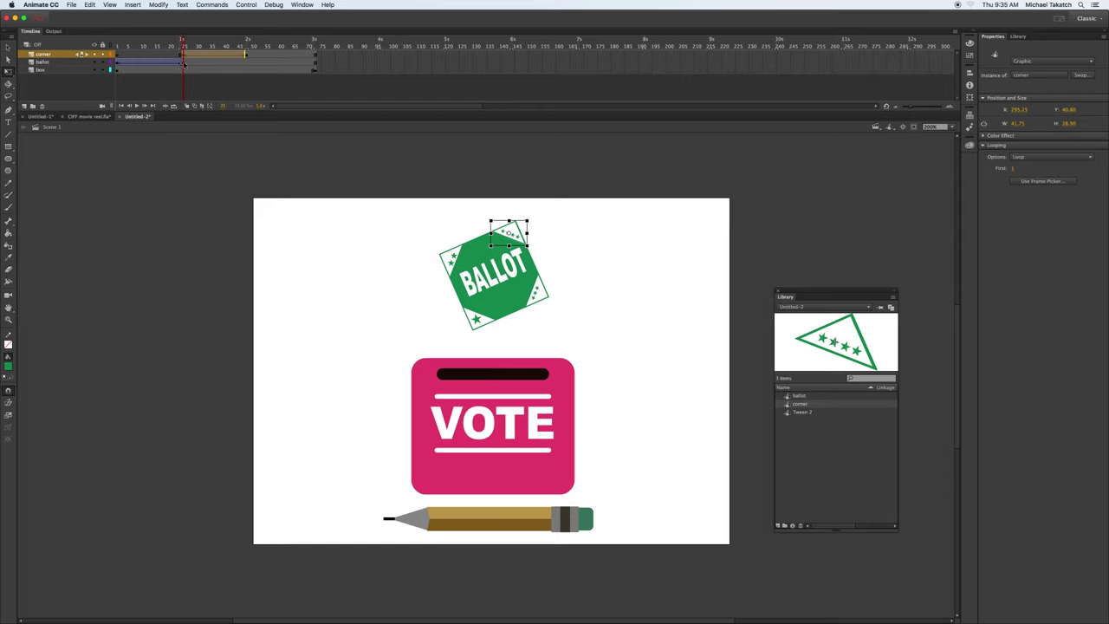
left_click(184, 62)
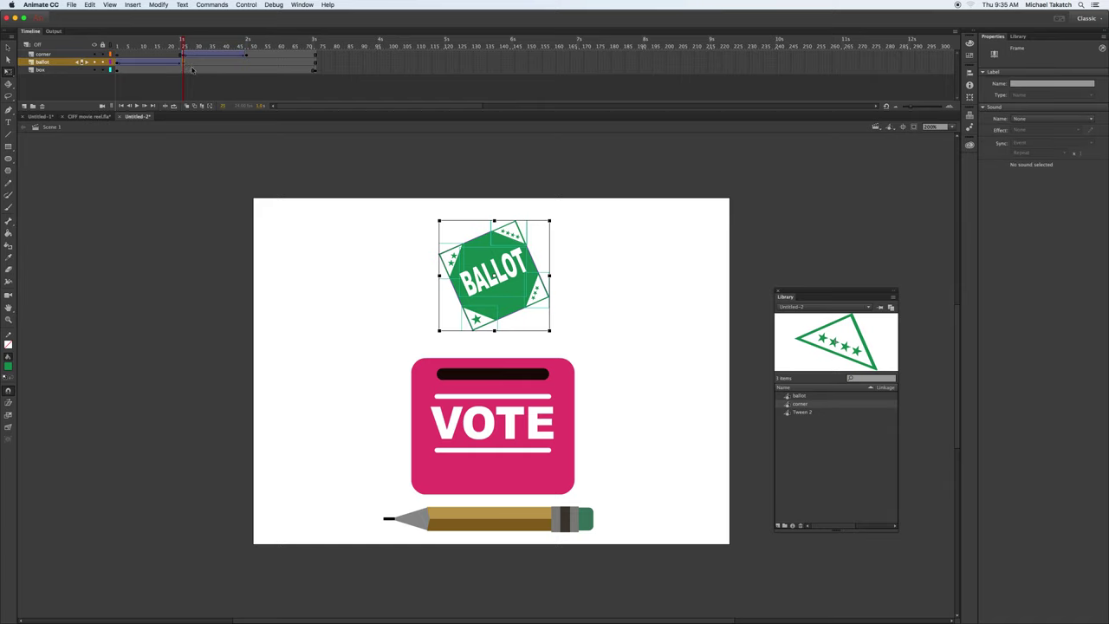
left_click(437, 254)
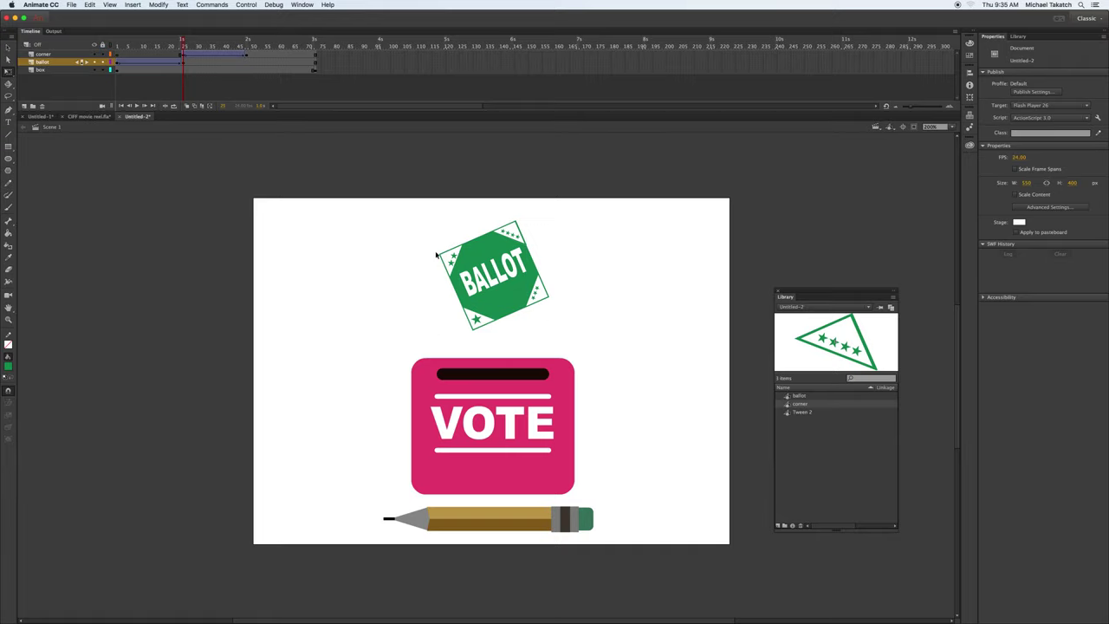
Step: Hide the corner layer, then delete and restore the small corner piece on the ballot
left_click(95, 55)
left_click(510, 234)
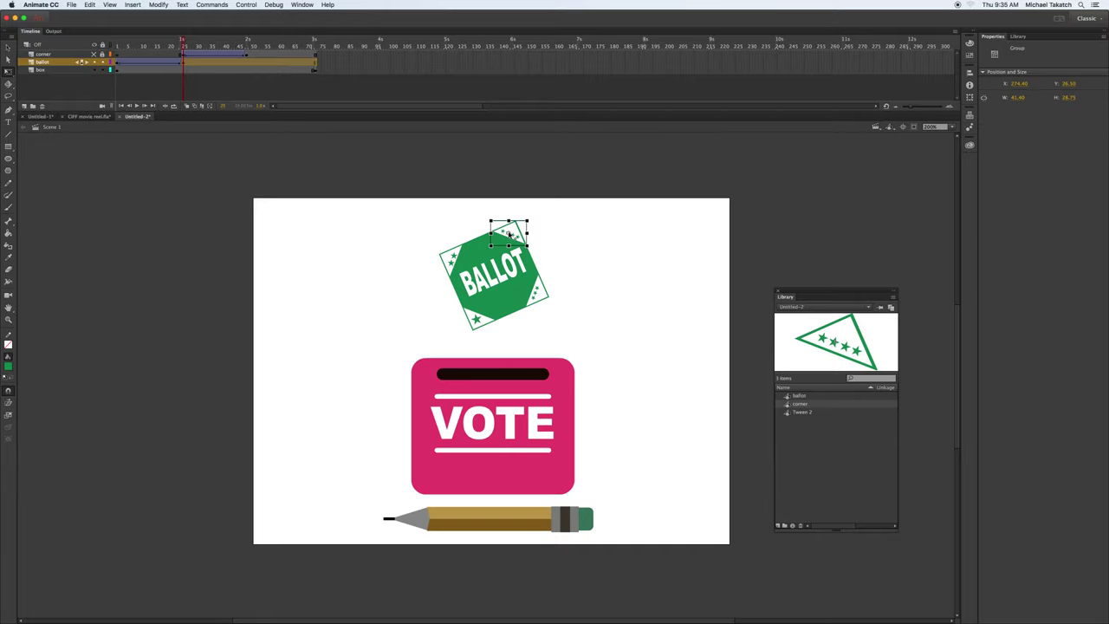
left_click_drag(512, 232, 528, 227)
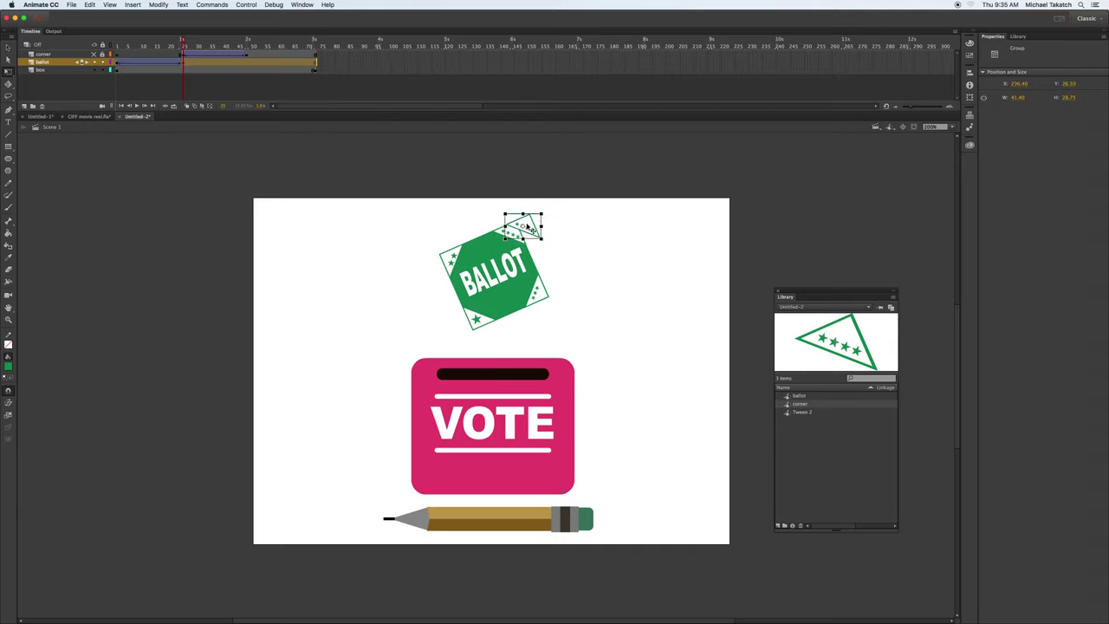
key("Delete")
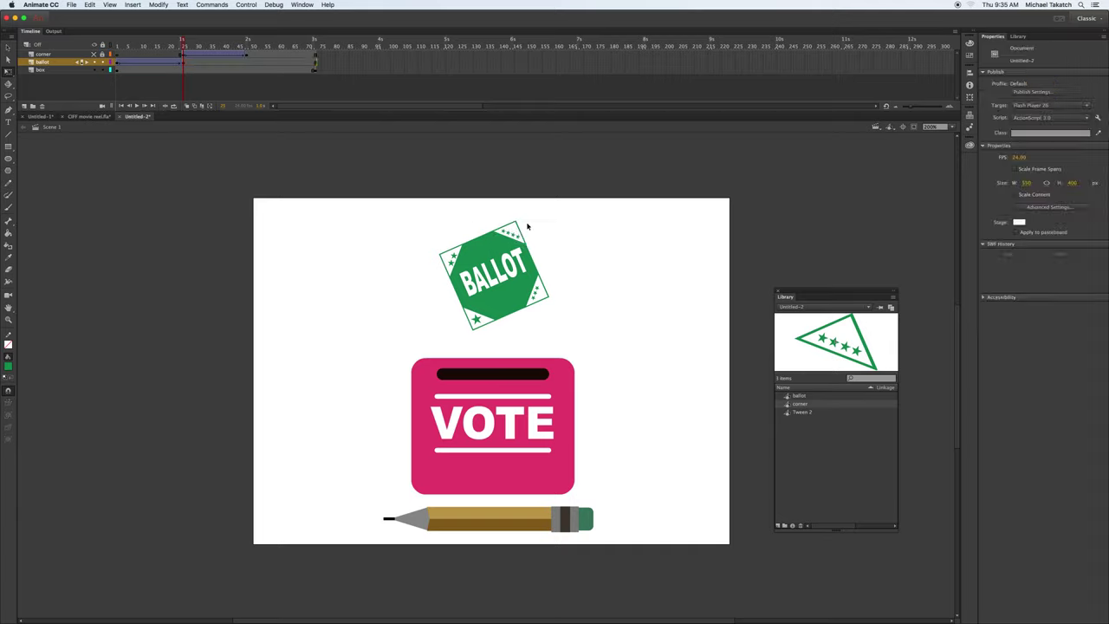
key("super+z")
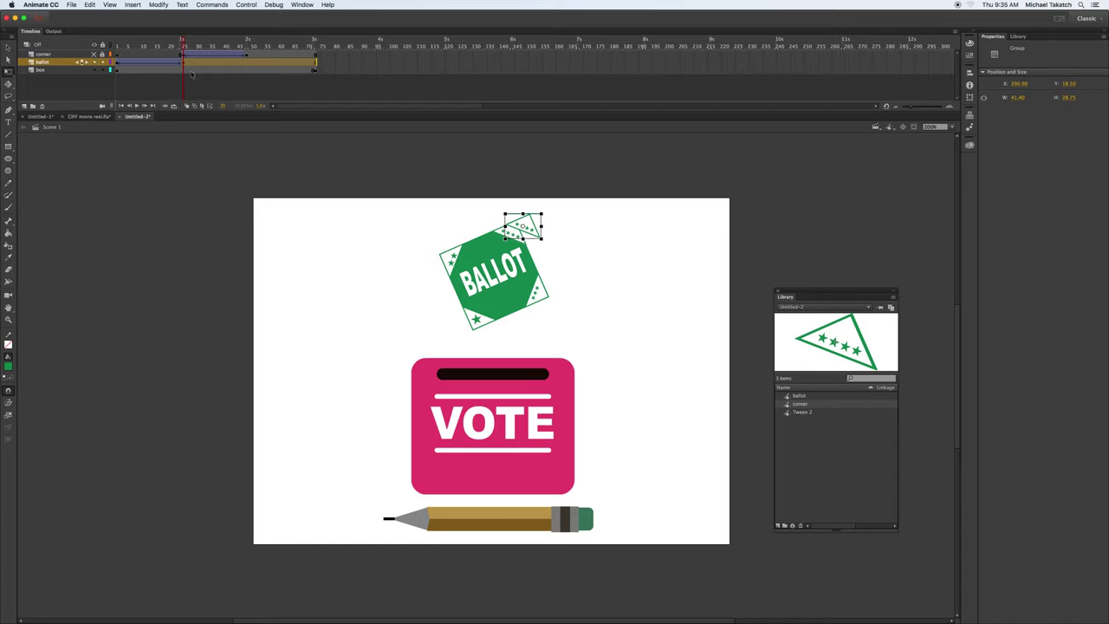
left_click(184, 64)
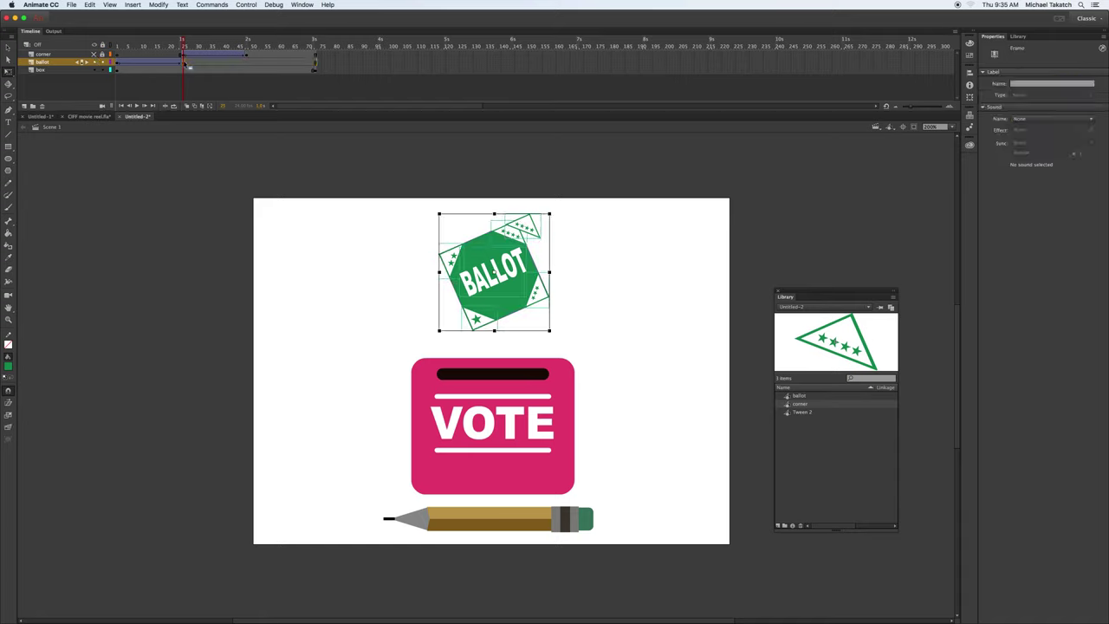
left_click(392, 274)
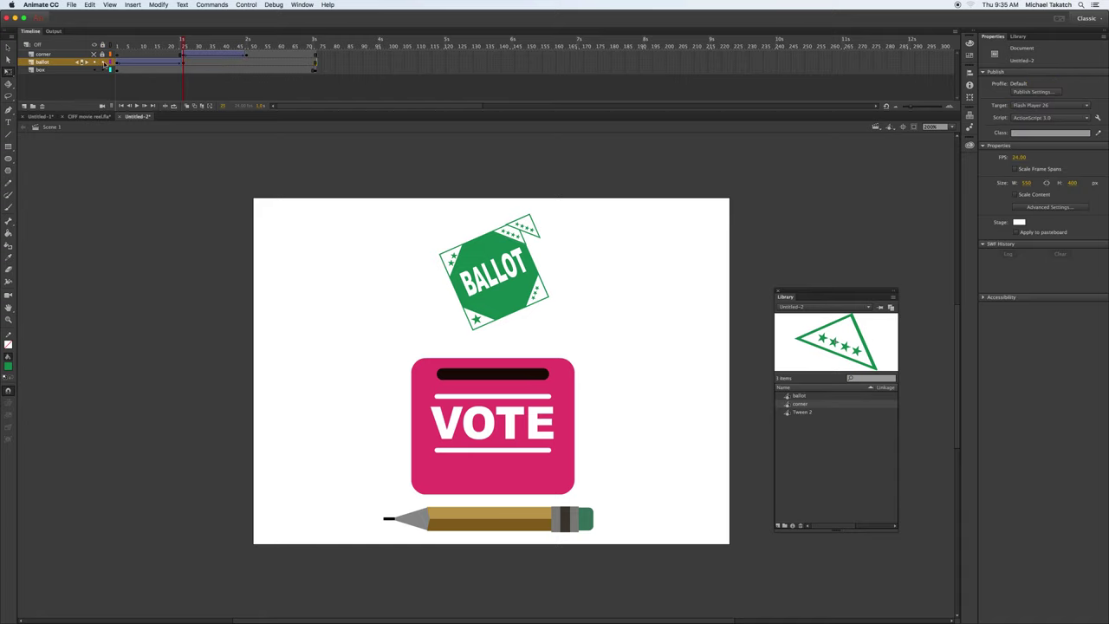
Step: Recheck the corner piece, preview the rotation, unhide the corner layer and select the ballot frame near 2 s
left_click(510, 234)
left_click(512, 236)
left_click(521, 231)
left_click(519, 229)
left_click_drag(192, 45, 257, 55)
left_click(94, 53)
left_click(247, 62)
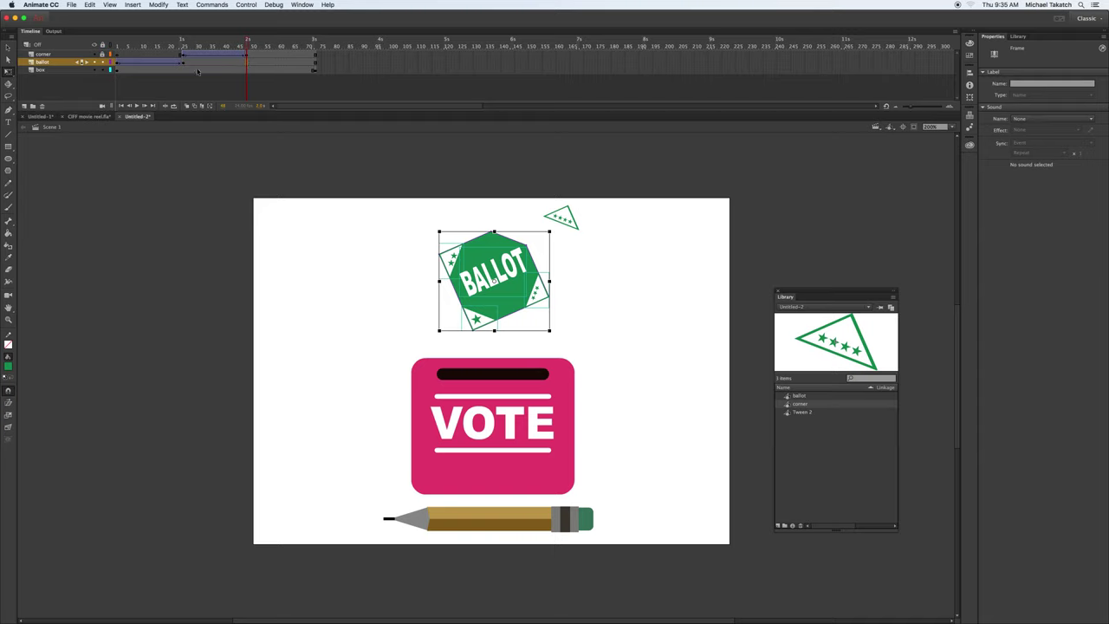
left_click(133, 4)
Step: Add a keyframe on the ballot layer at frame 48 and set up its final span ending near frame 73
mouse_move(155, 59)
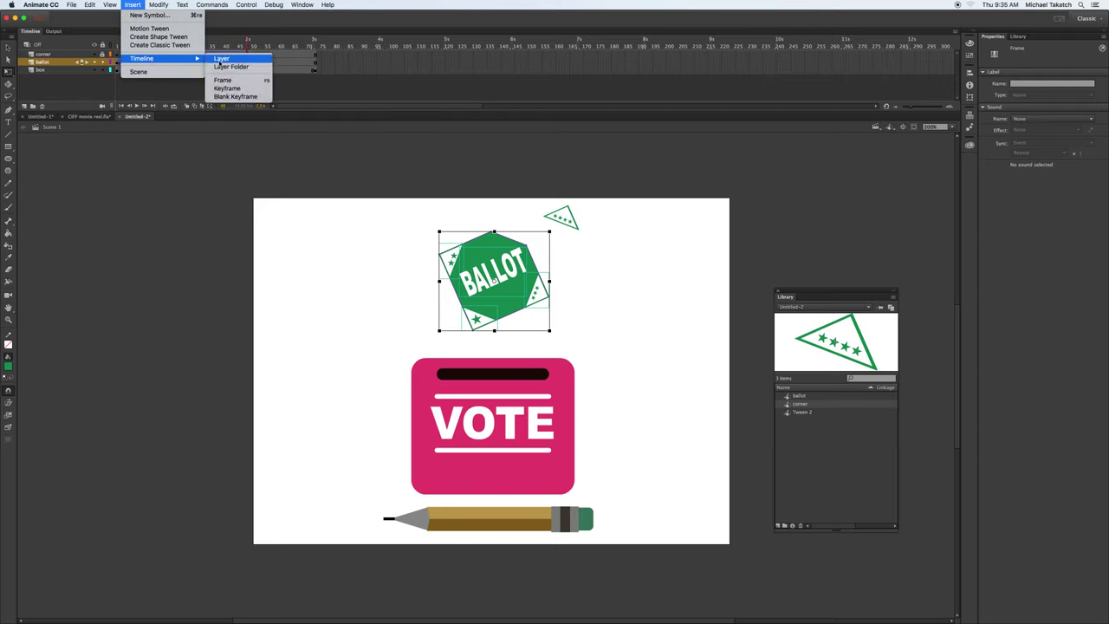
left_click(252, 90)
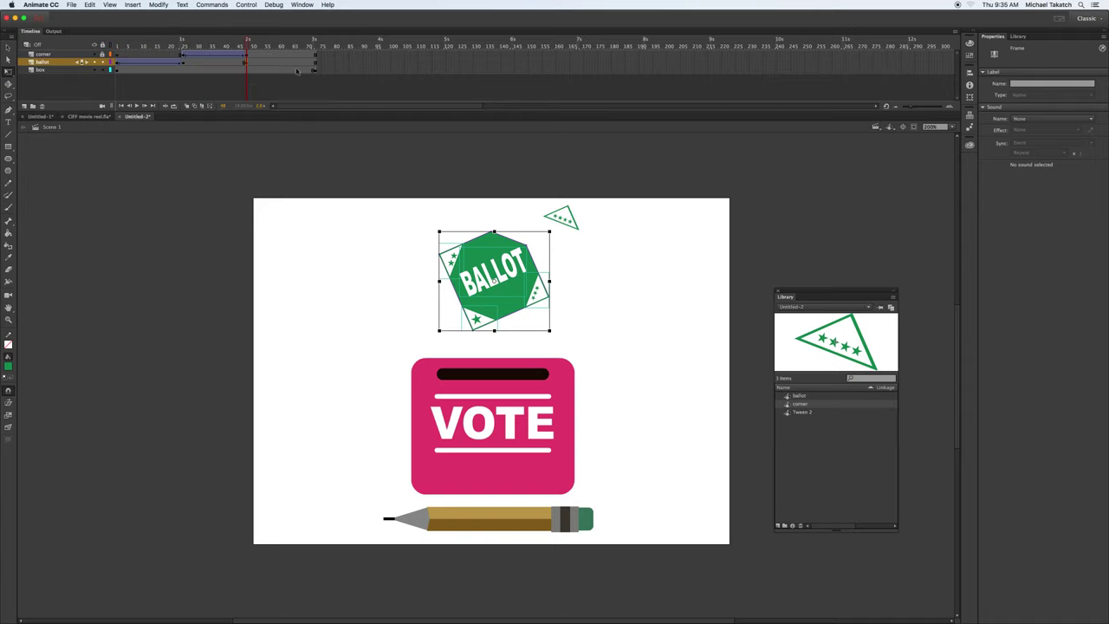
left_click(315, 64)
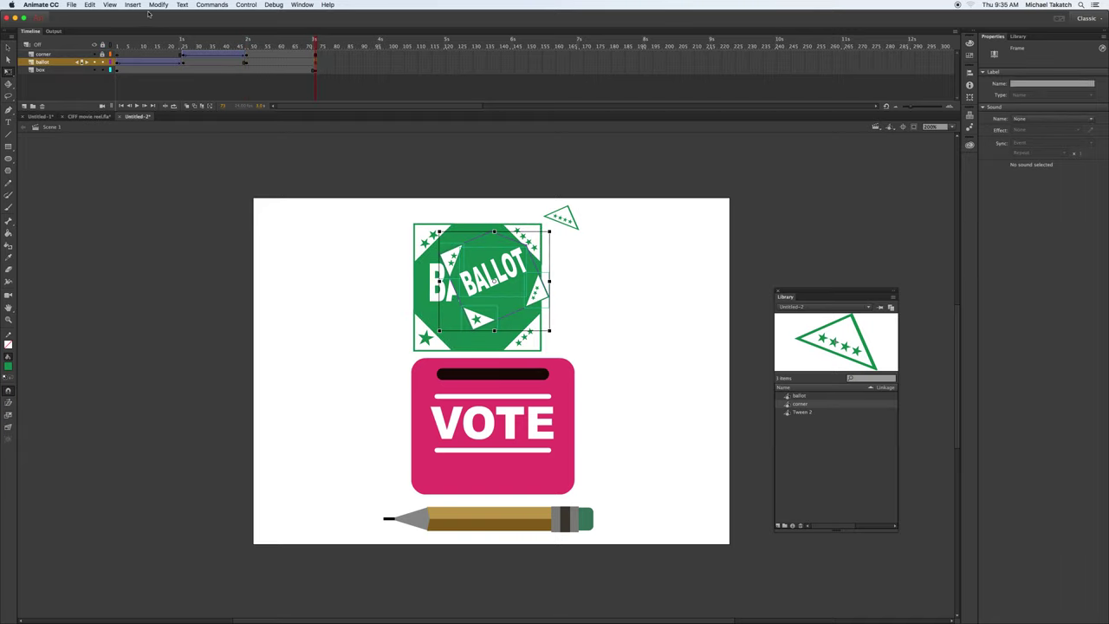
left_click(134, 4)
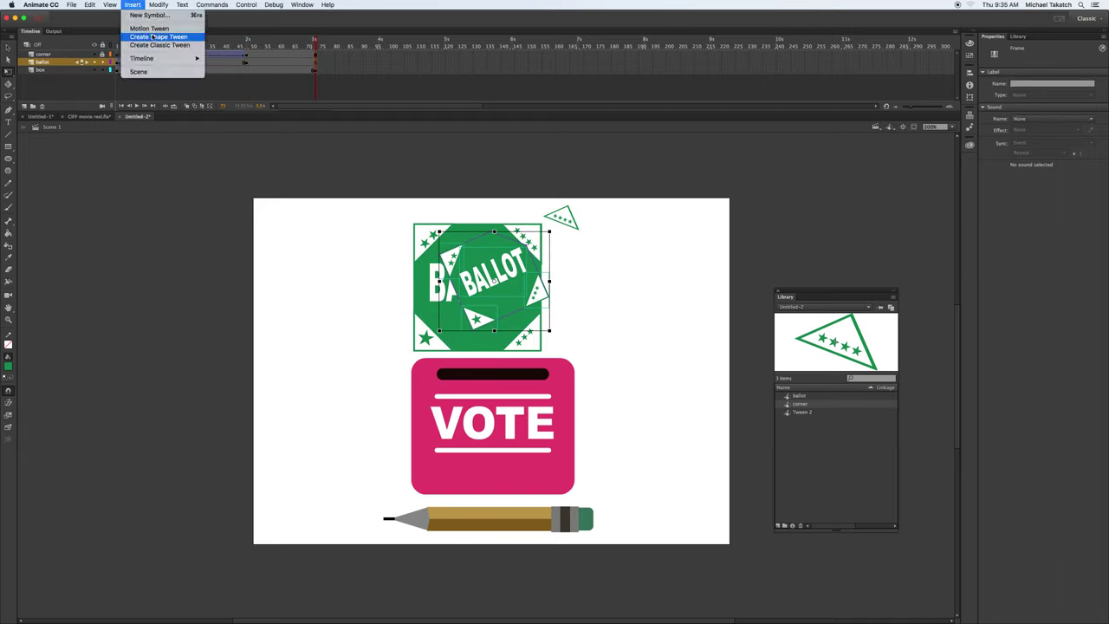
mouse_move(173, 58)
left_click(237, 92)
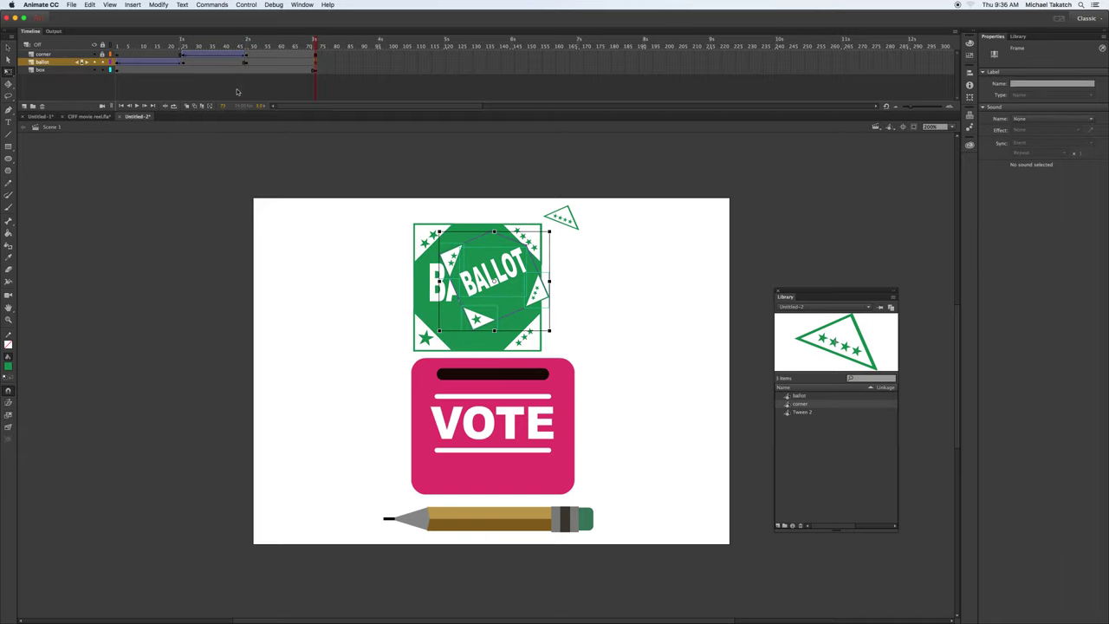
left_click(280, 62)
Step: Classic-tween the ballot's last span, drag the ballot into the VOTE box slot at frame 73, then compare with CIFF movie reel.fla
right_click(280, 63)
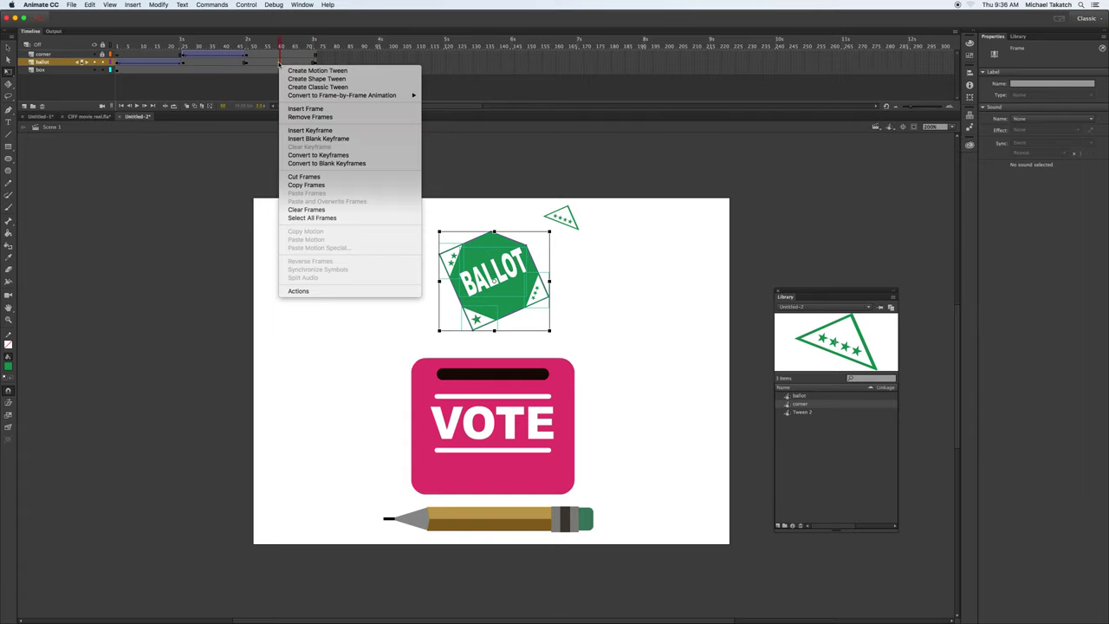
left_click(303, 86)
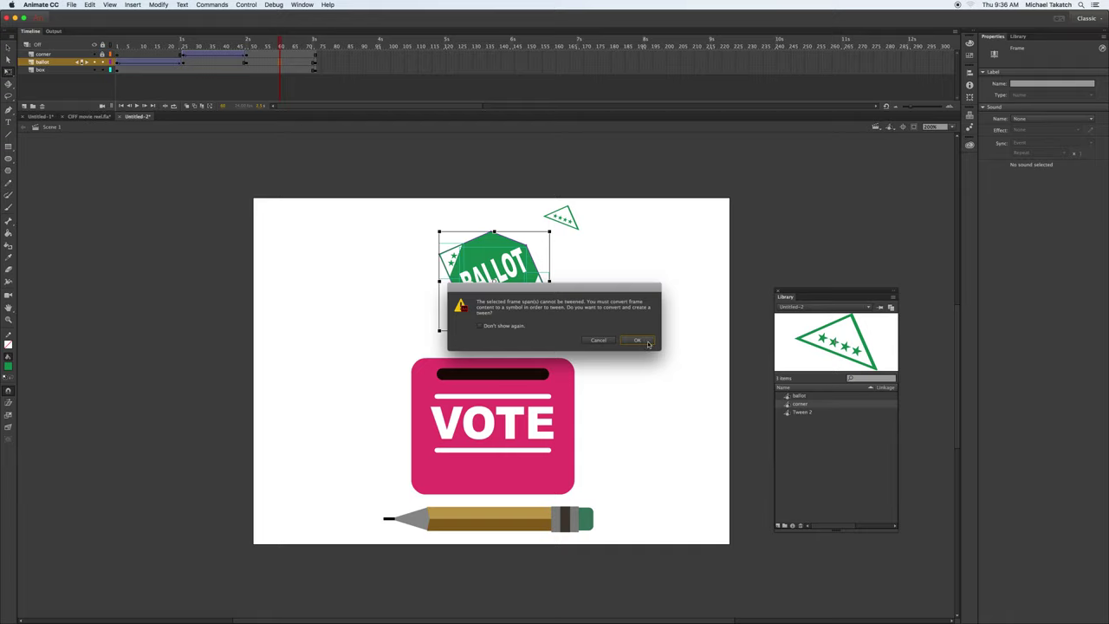
left_click(638, 341)
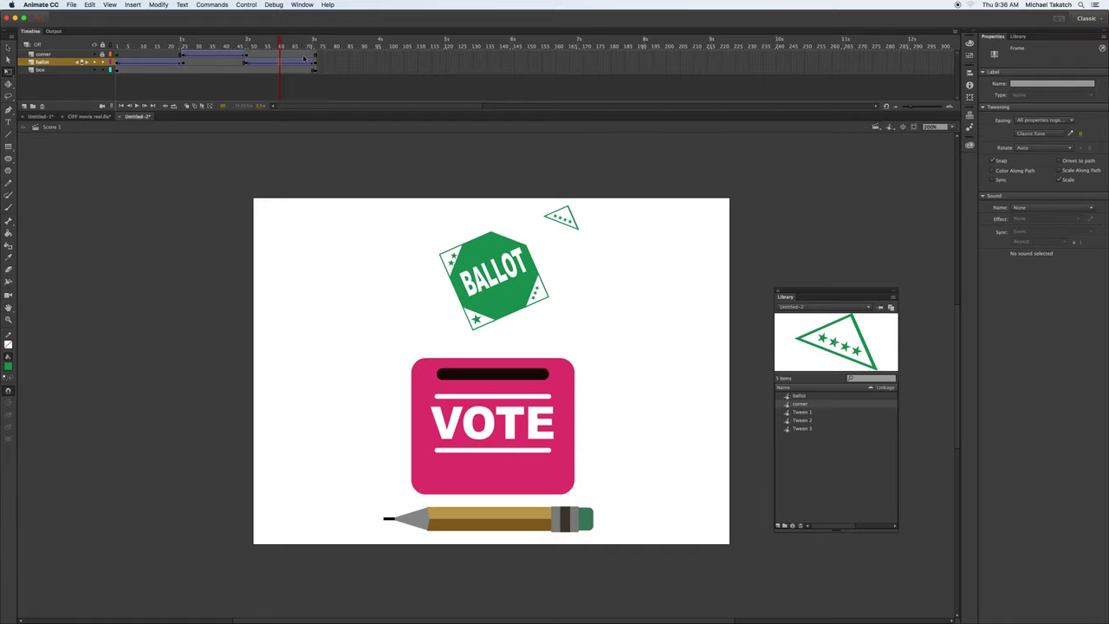
left_click_drag(281, 44, 314, 45)
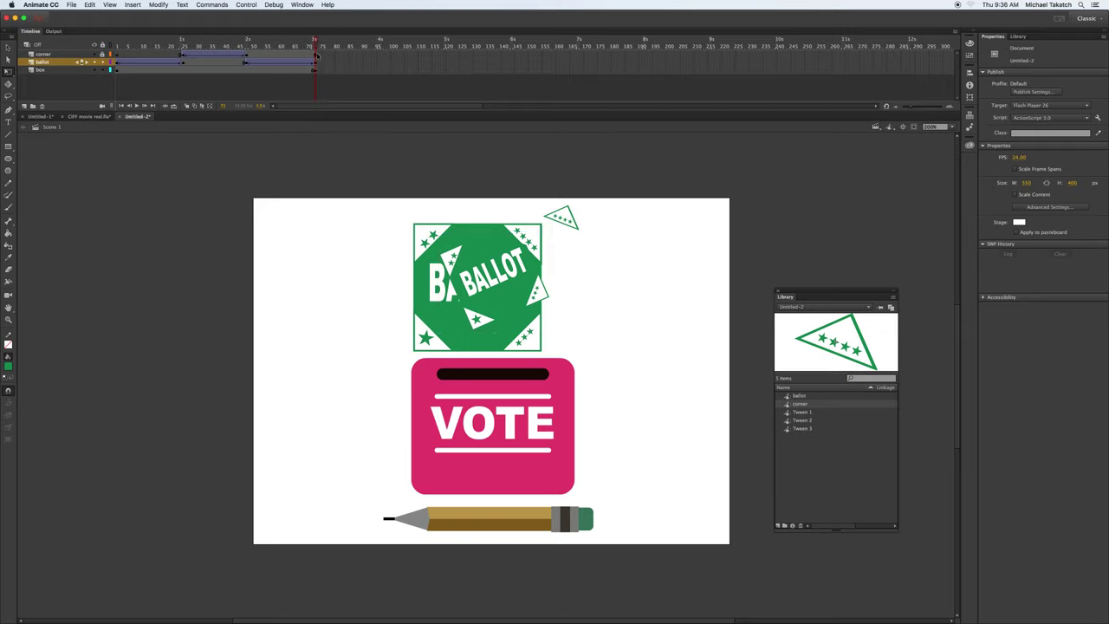
left_click(315, 65)
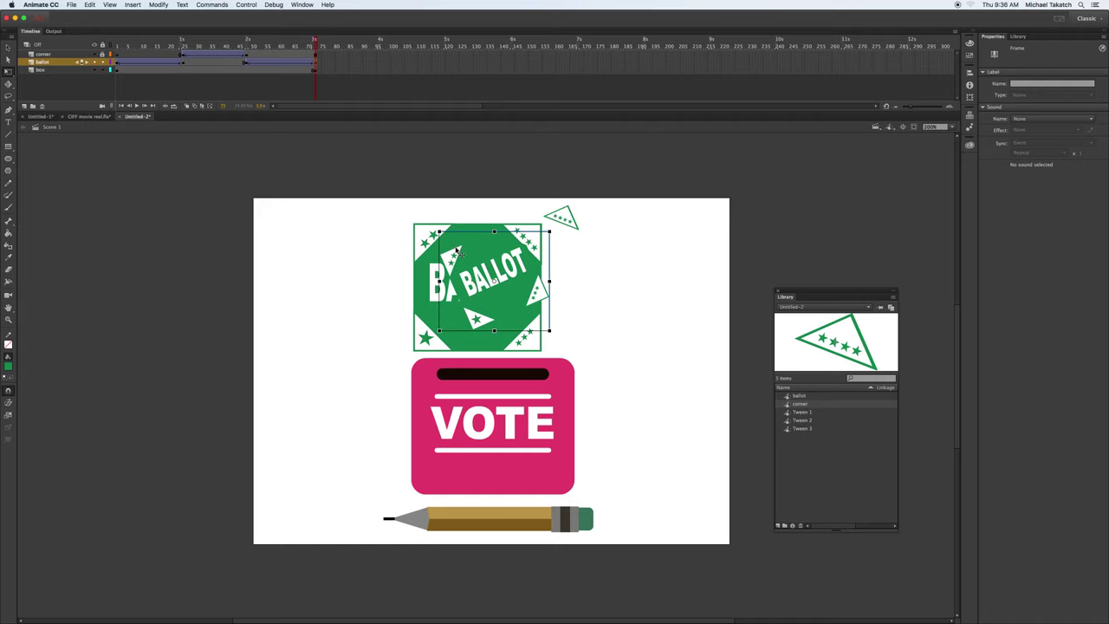
left_click_drag(466, 249, 462, 405)
left_click_drag(318, 48, 279, 64)
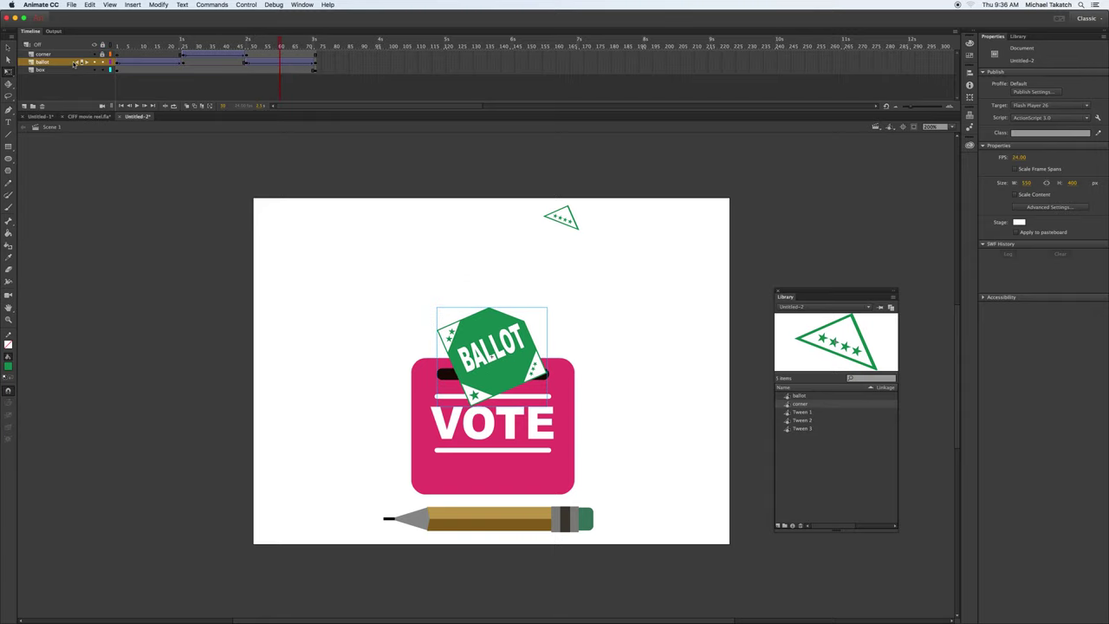
left_click(95, 117)
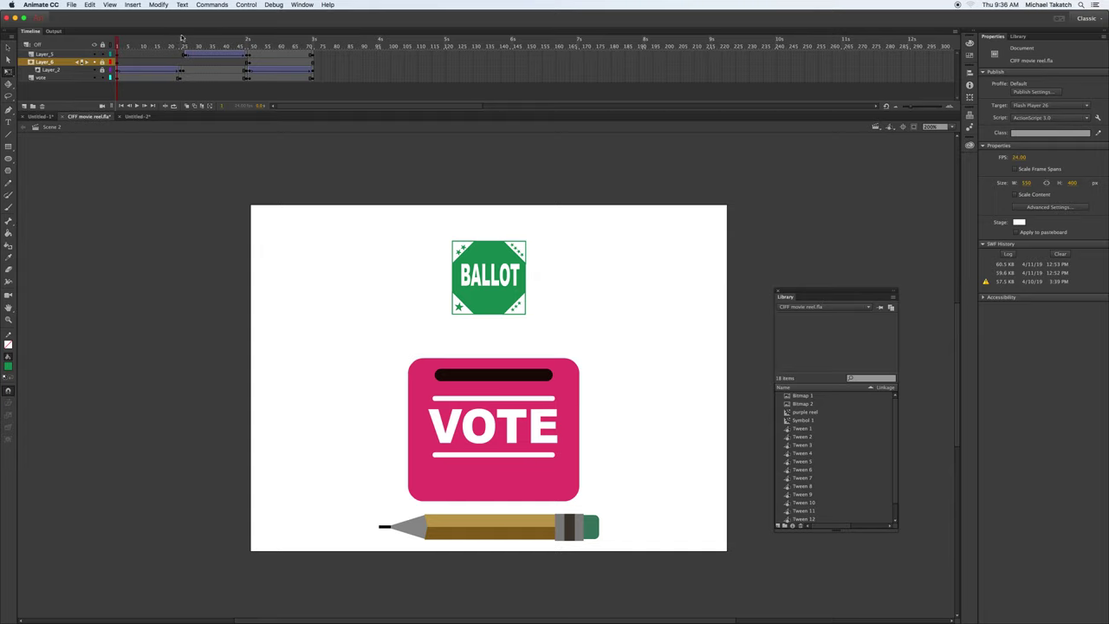
left_click(137, 116)
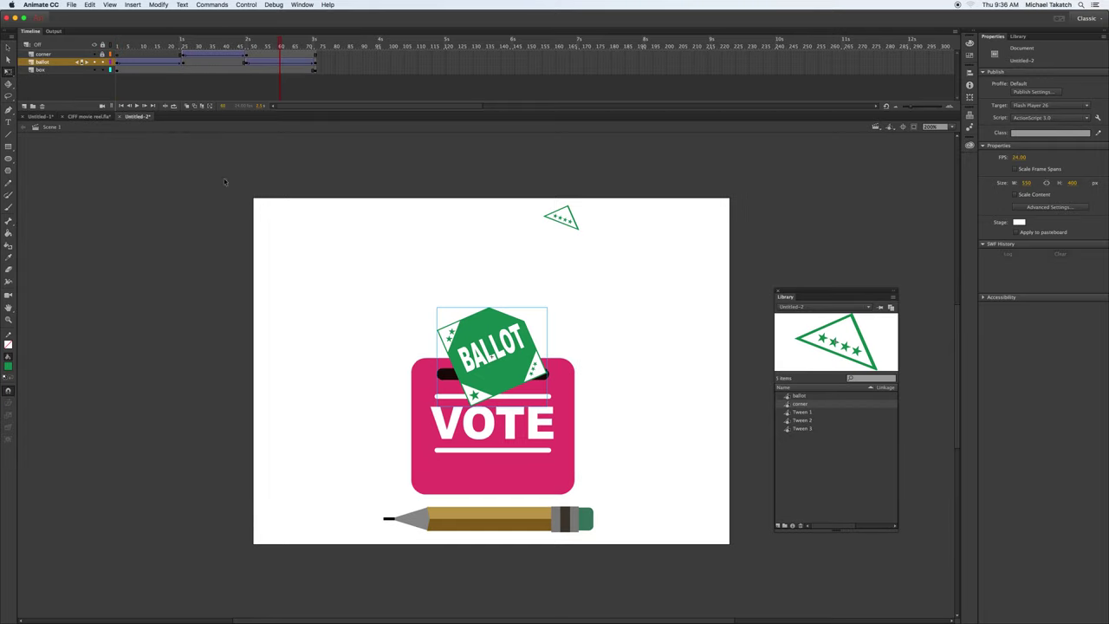
Step: Add a new layer above ballot and name it mask
left_click(62, 64)
left_click(25, 105)
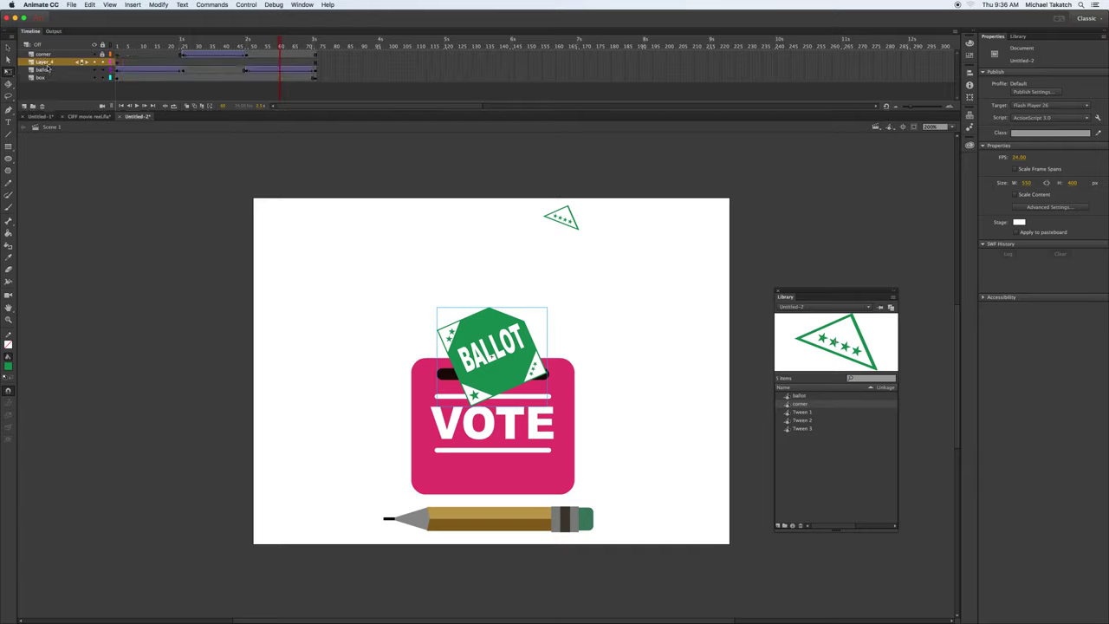
double_click(47, 63)
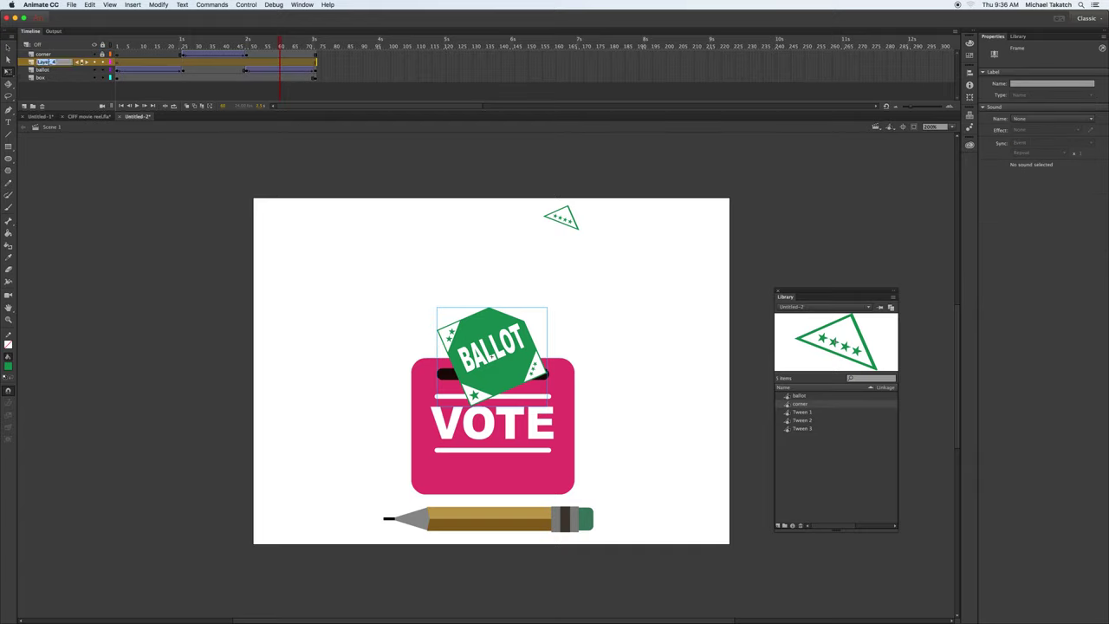
type("mask")
left_click(119, 63)
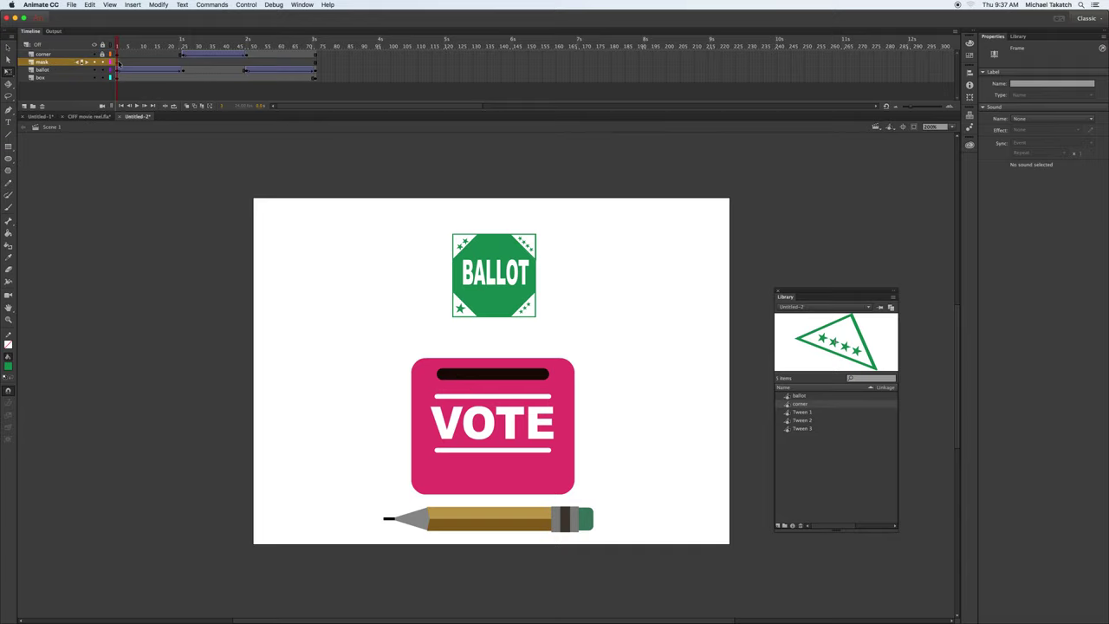
Step: Draw a rectangle over the area above the VOTE box and turn the layer into a mask
left_click(7, 147)
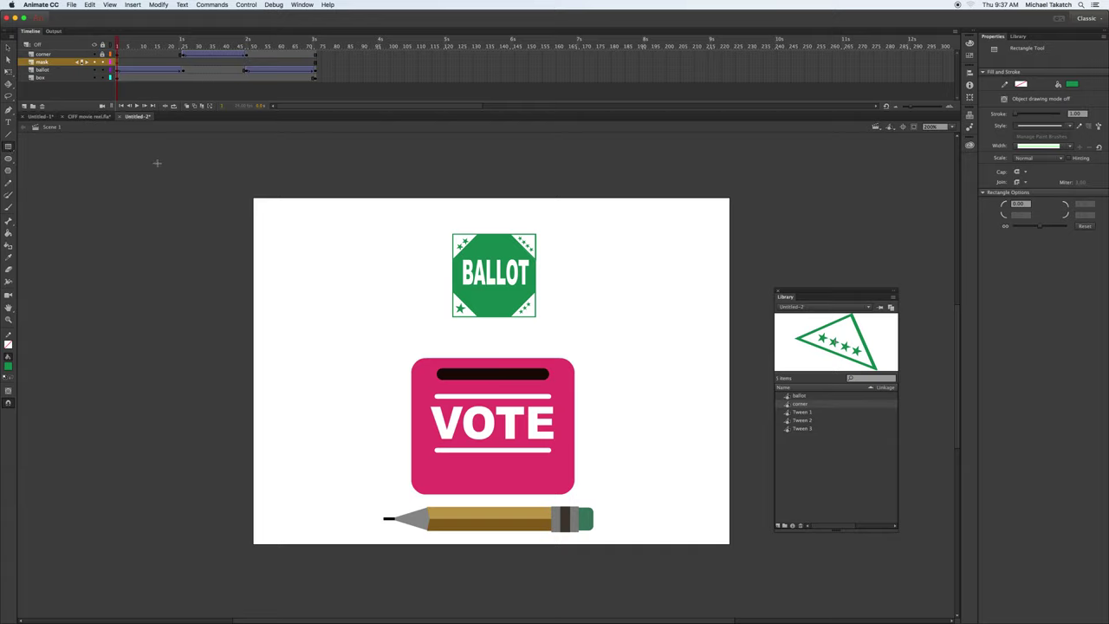
left_click_drag(385, 213, 604, 380)
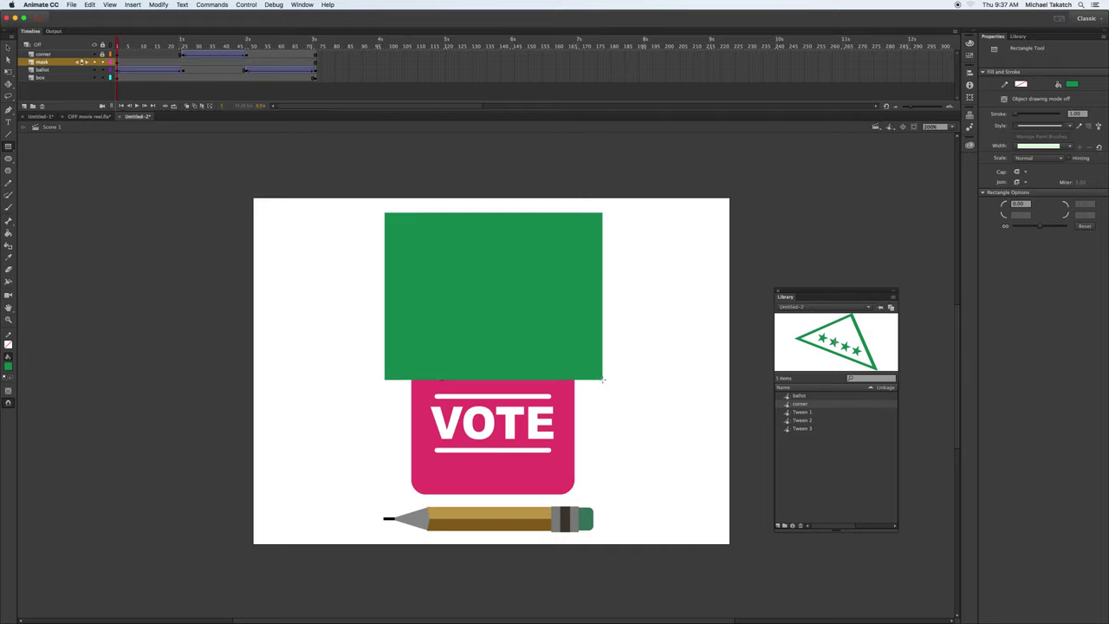
right_click(63, 63)
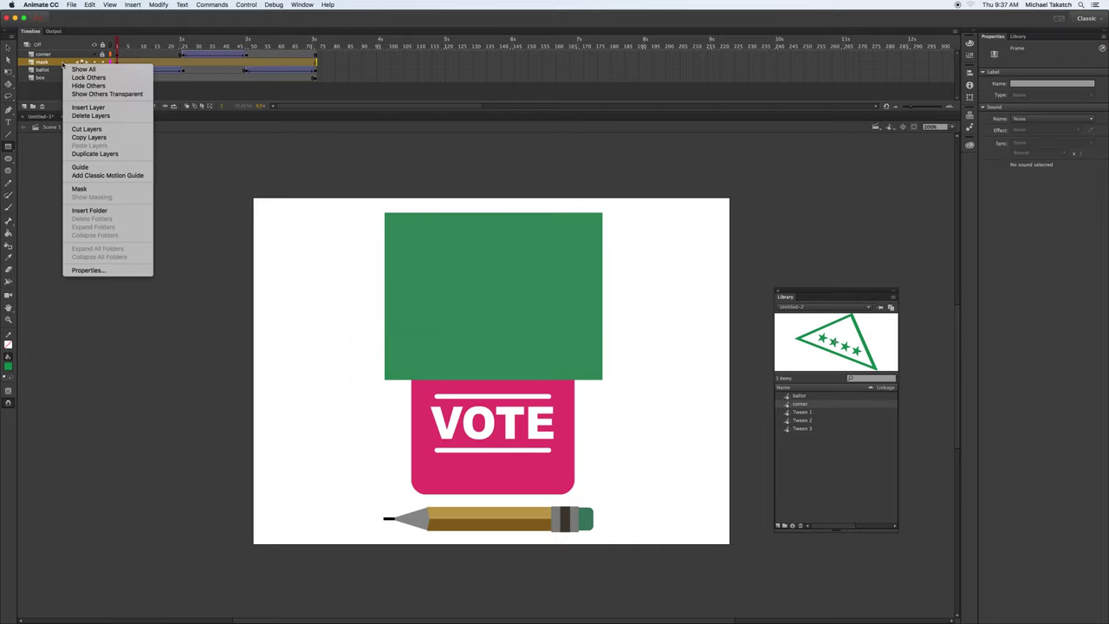
left_click(90, 189)
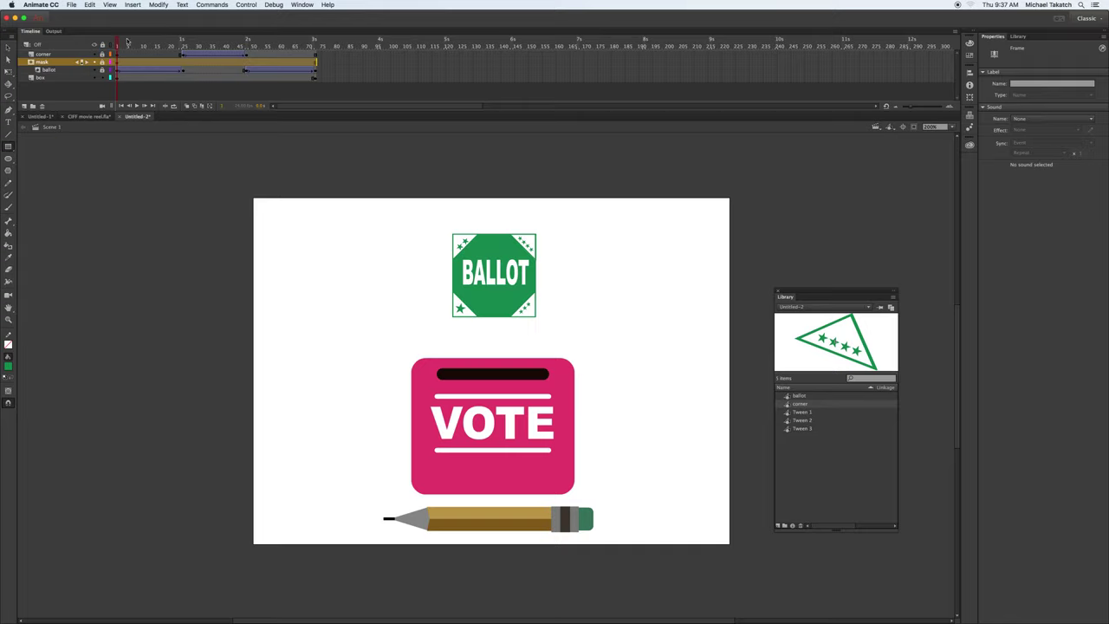
Step: Preview the masked ballot dropping into the box and select the box layer's frames
left_click_drag(118, 43, 277, 70)
left_click(228, 79)
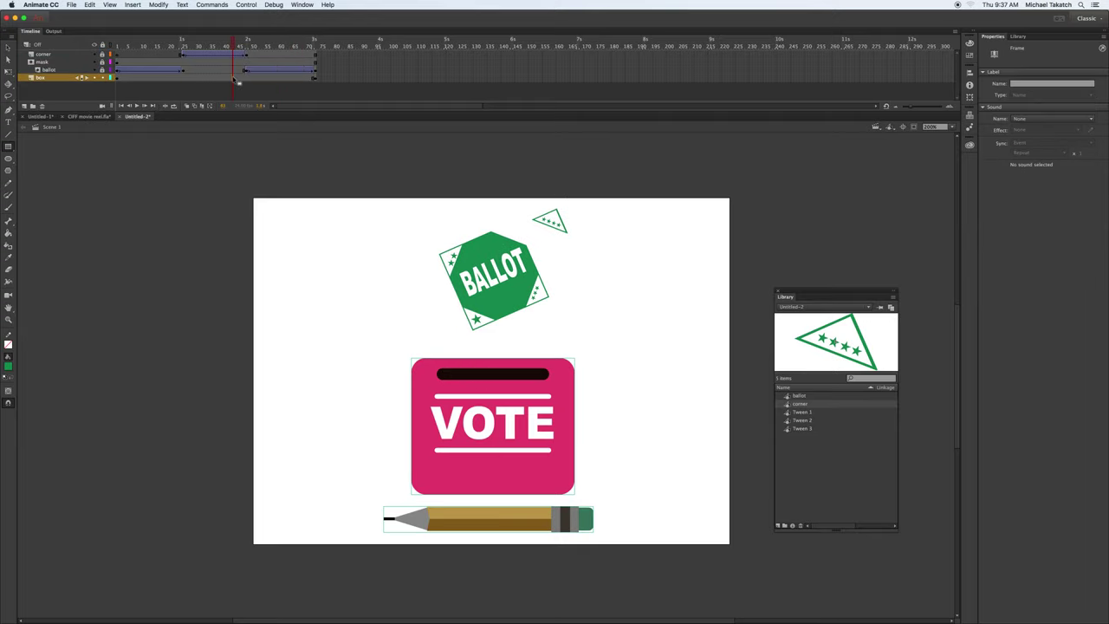
right_click(228, 80)
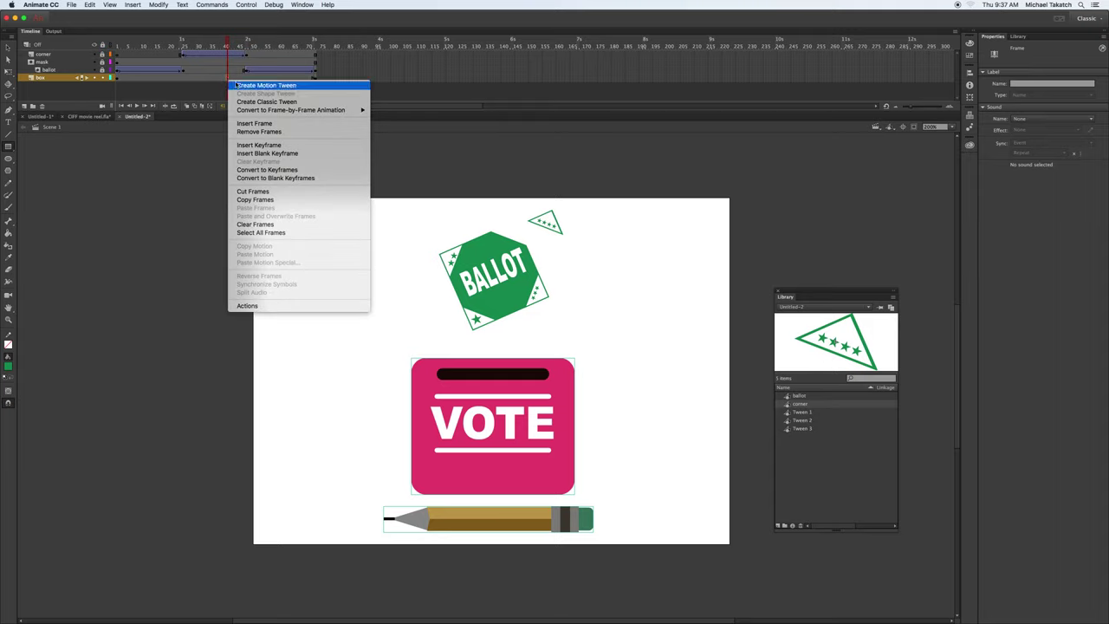
left_click(260, 232)
left_click(184, 80)
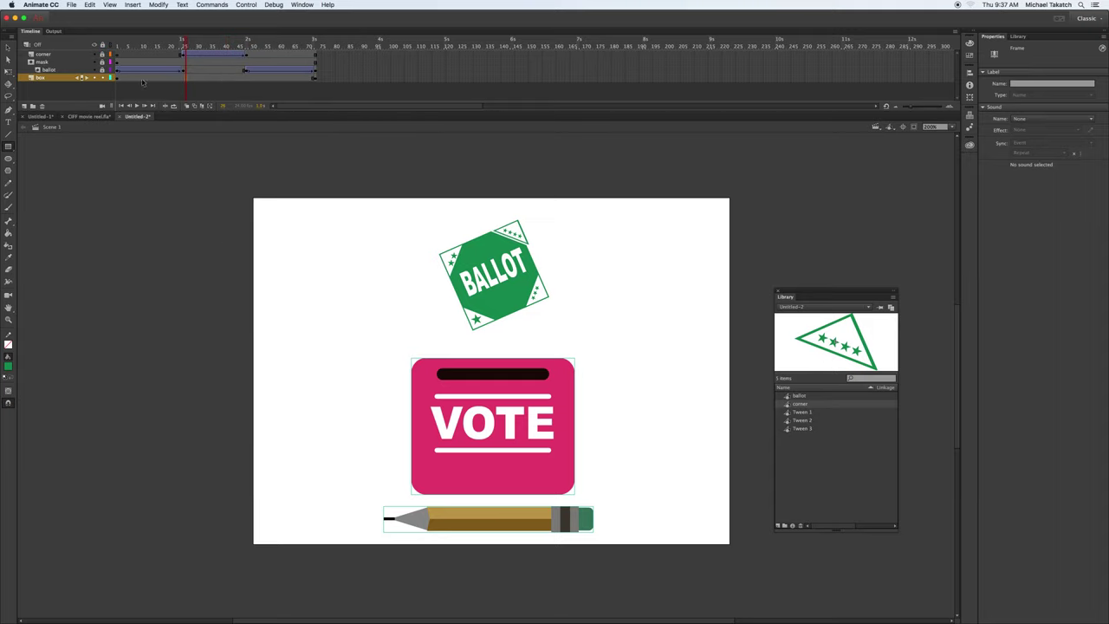
left_click(117, 79)
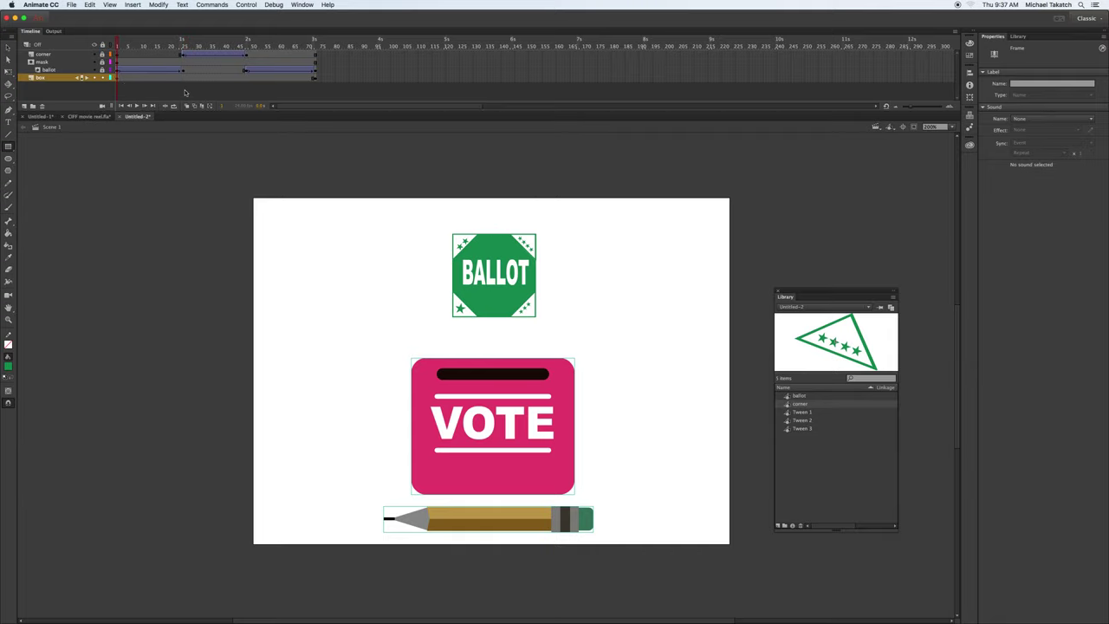
Step: Nudge the box layer's final-frame artwork 8 px left with two arrow-key presses
left_click(315, 79)
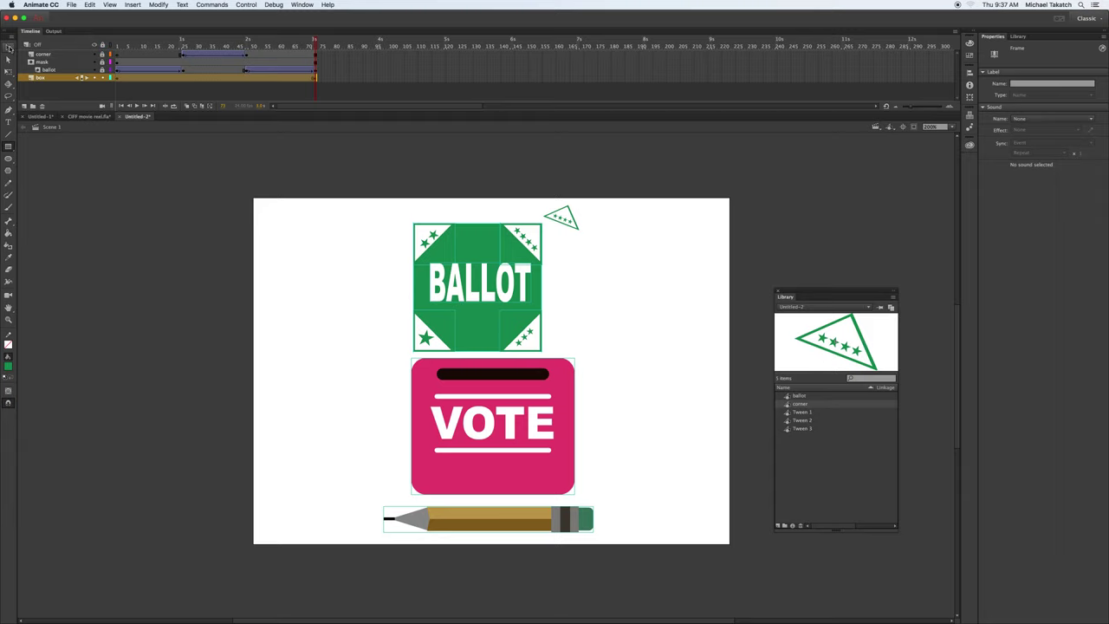
left_click(8, 48)
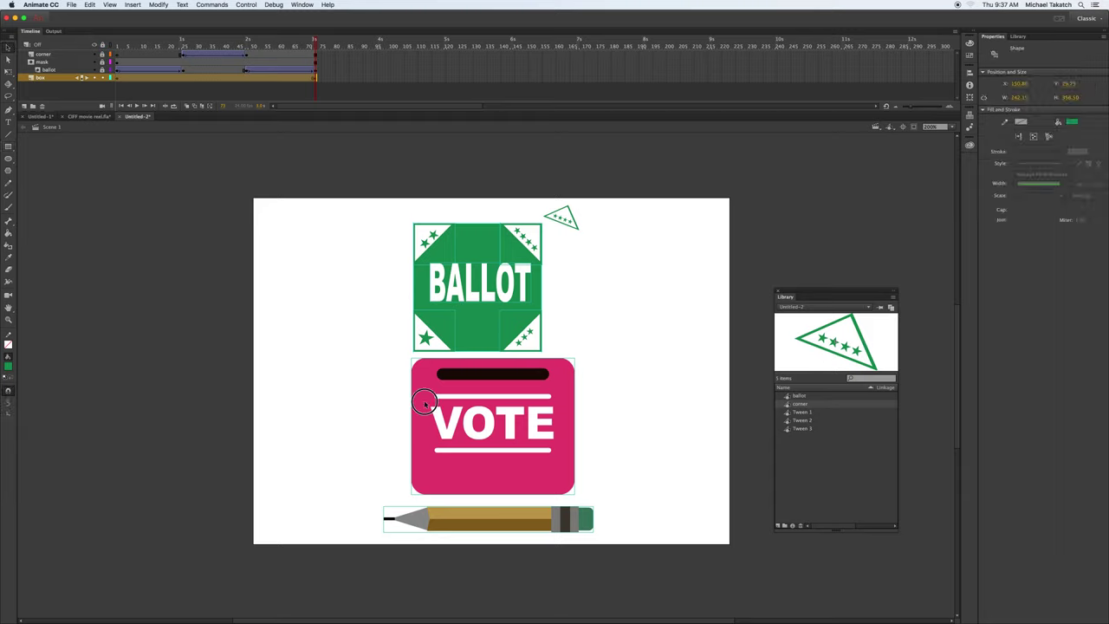
key("Left")
key("Left")
key("Left")
key("Left")
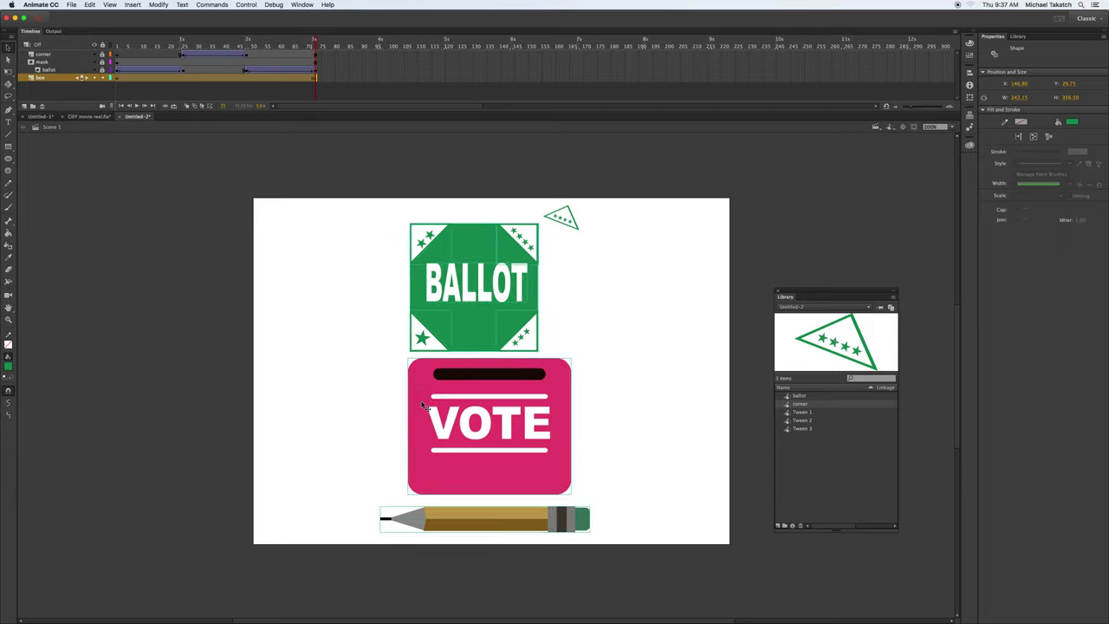
key("Left")
key("Left")
key("Left")
key("Left")
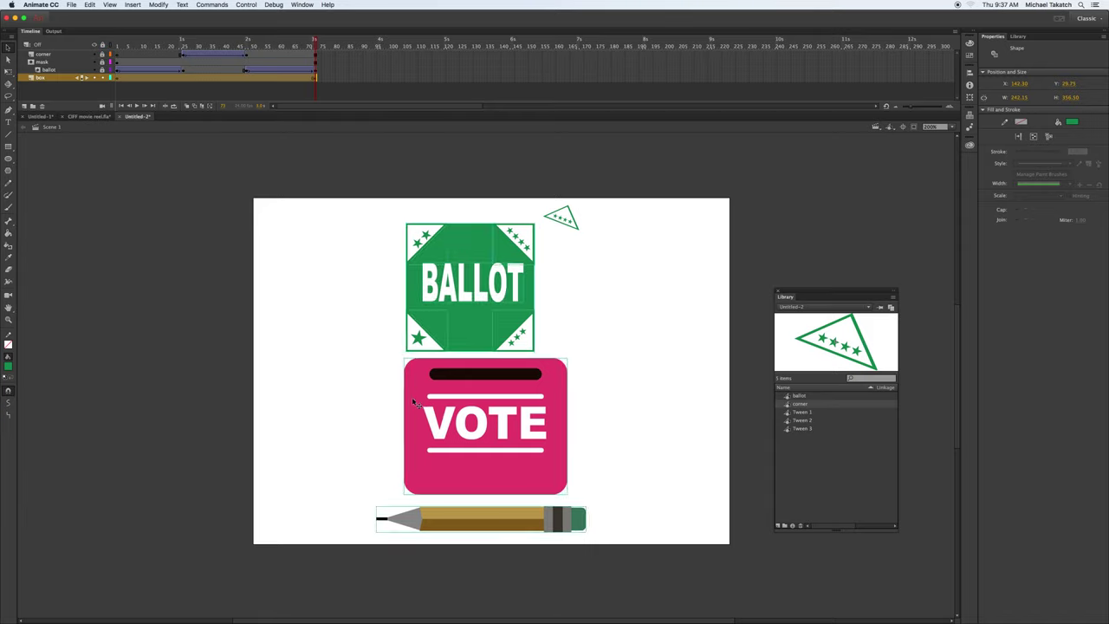
left_click(314, 43)
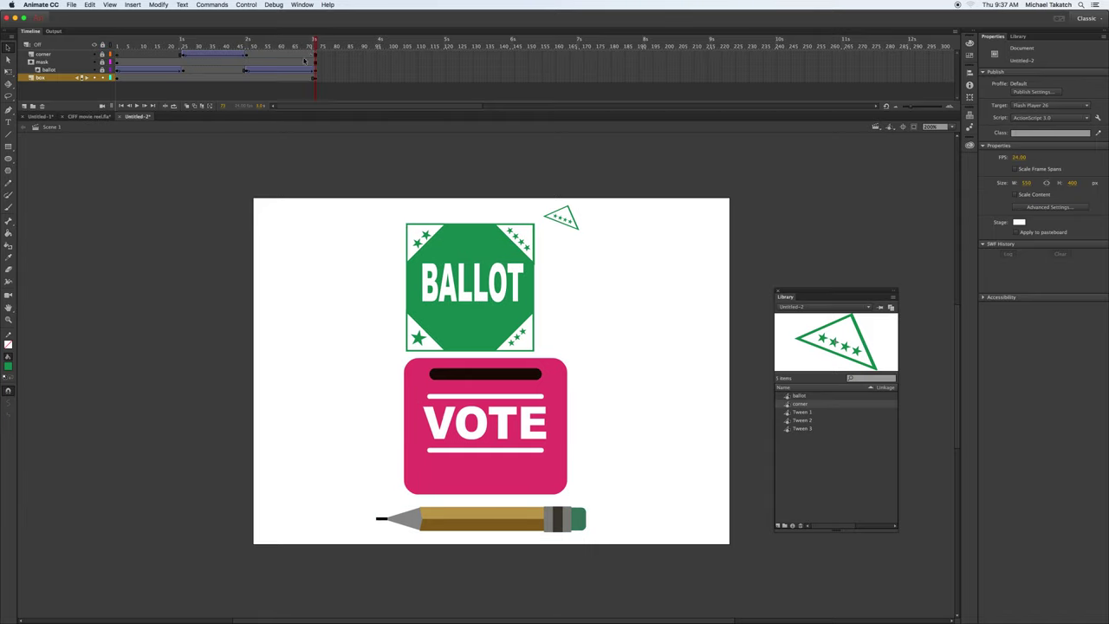
left_click_drag(315, 43, 128, 40)
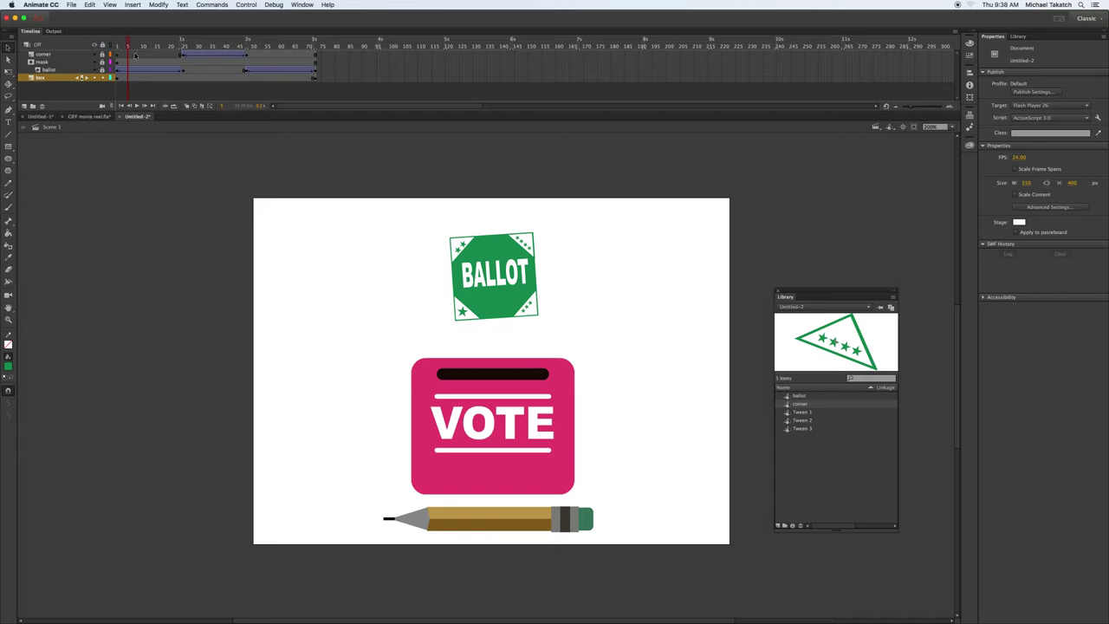
left_click_drag(130, 44, 118, 45)
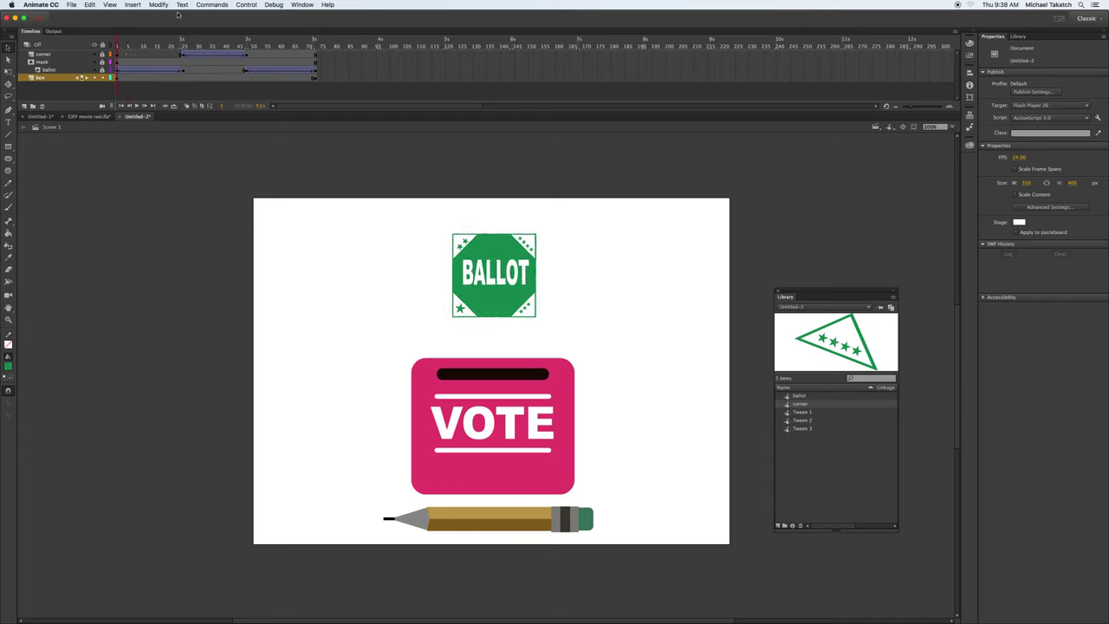
left_click_drag(119, 44, 314, 44)
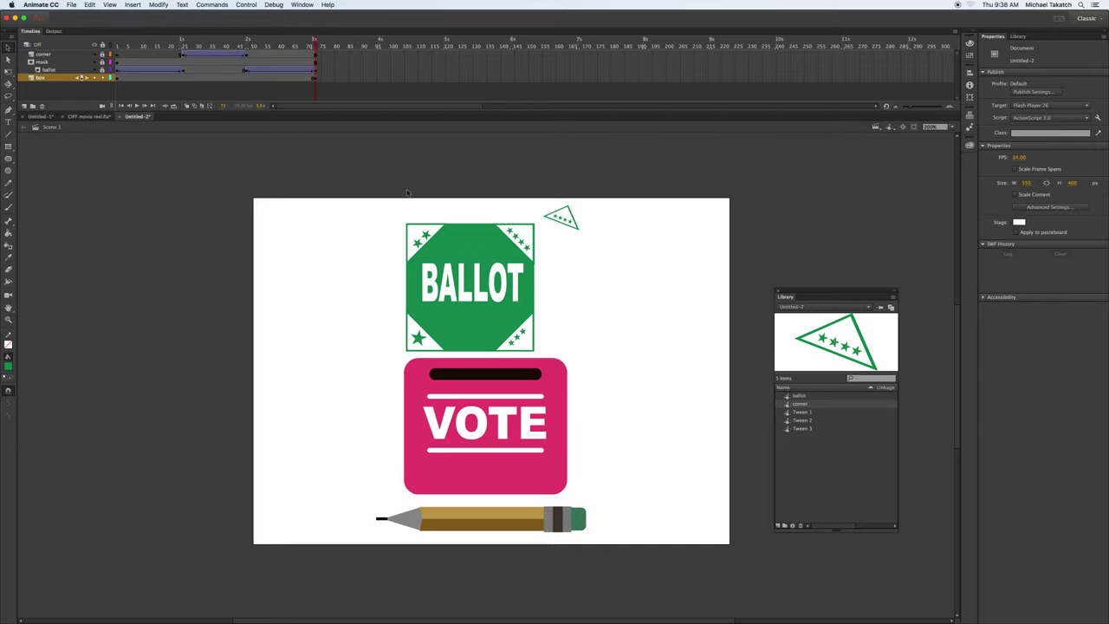
left_click(427, 267)
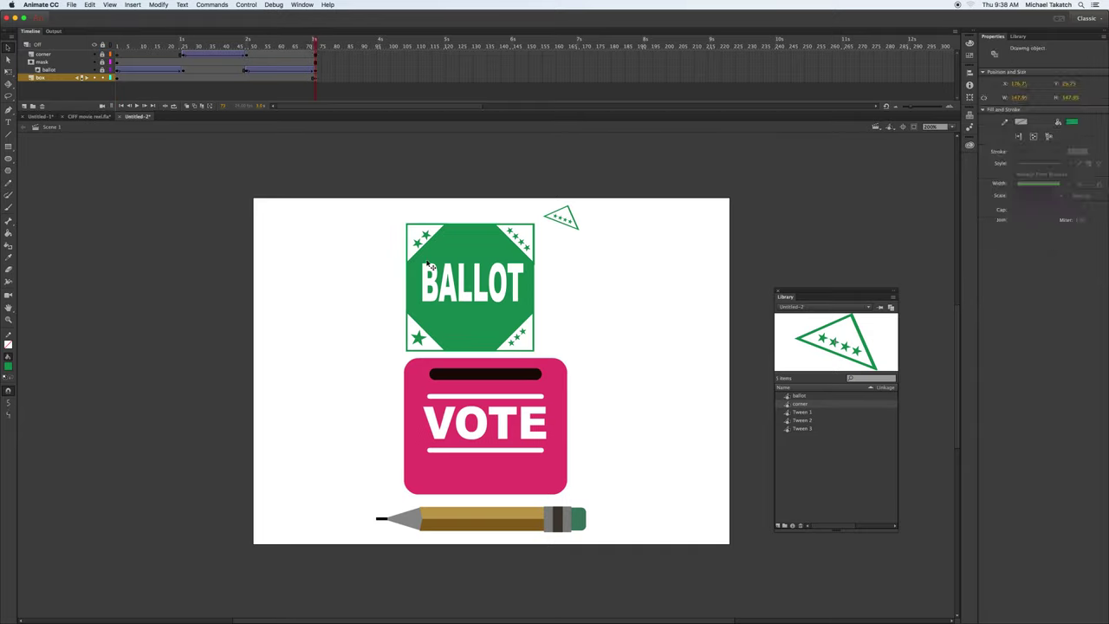
Step: Hide the mask layer and delete the oversized ballot from the last frame
left_click(112, 61)
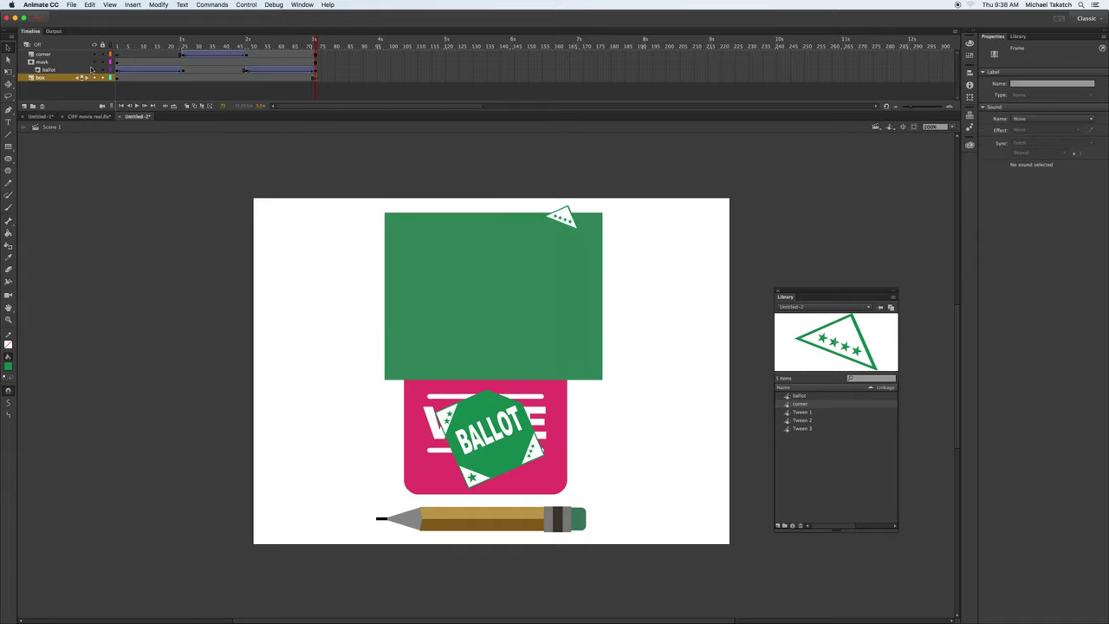
left_click(94, 62)
left_click(439, 241)
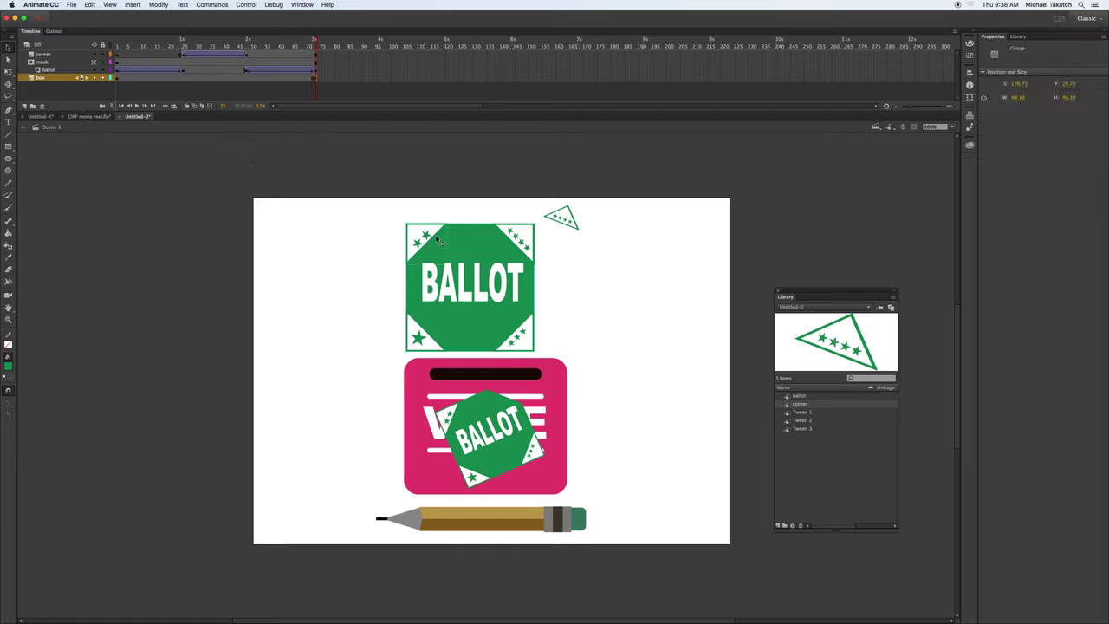
left_click_drag(401, 233, 552, 341)
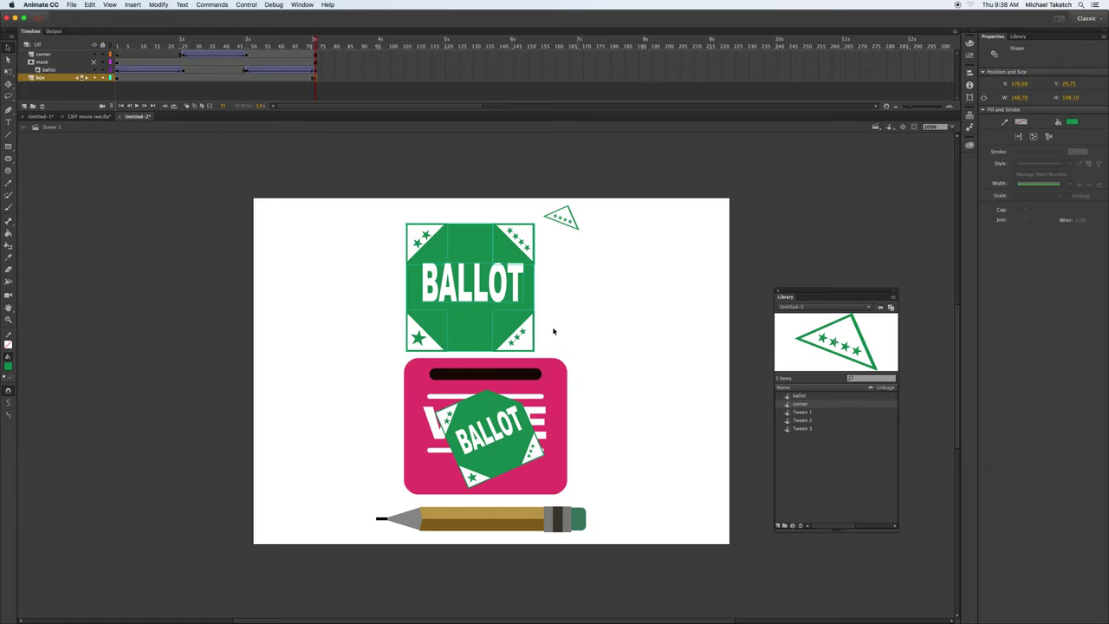
key("Delete")
Step: Unlock the mask layer and preview the corner triangle appearing around frame 40
left_click_drag(316, 51, 131, 62)
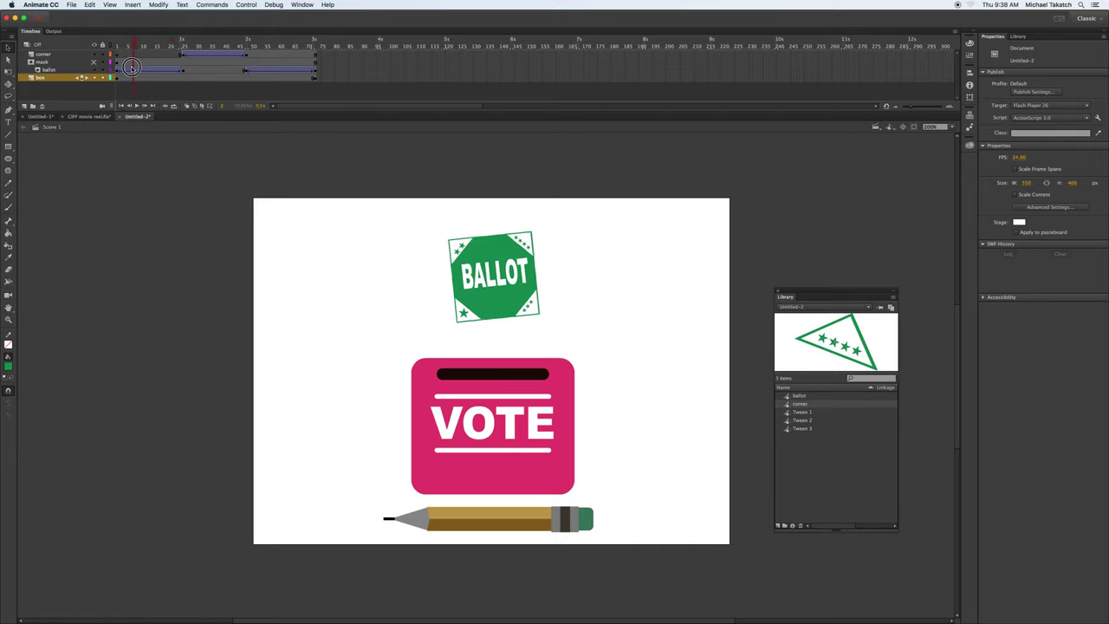
left_click(101, 62)
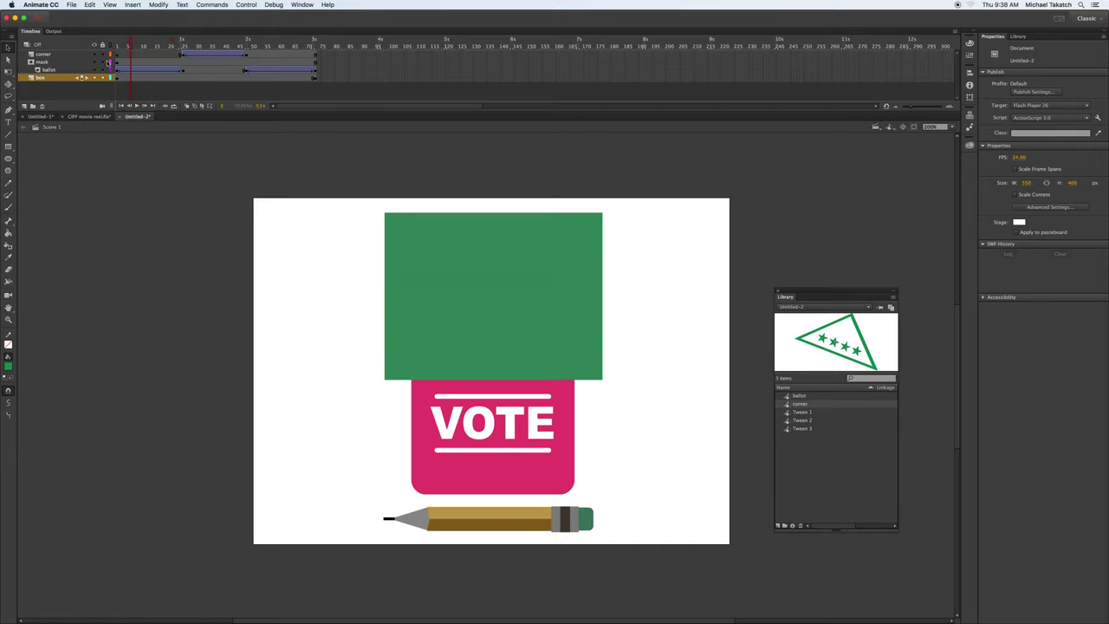
left_click_drag(130, 50, 310, 53)
Step: Turn off masking on the mask layer and bring the CIFF movie reel.fla document to the front
left_click(66, 70)
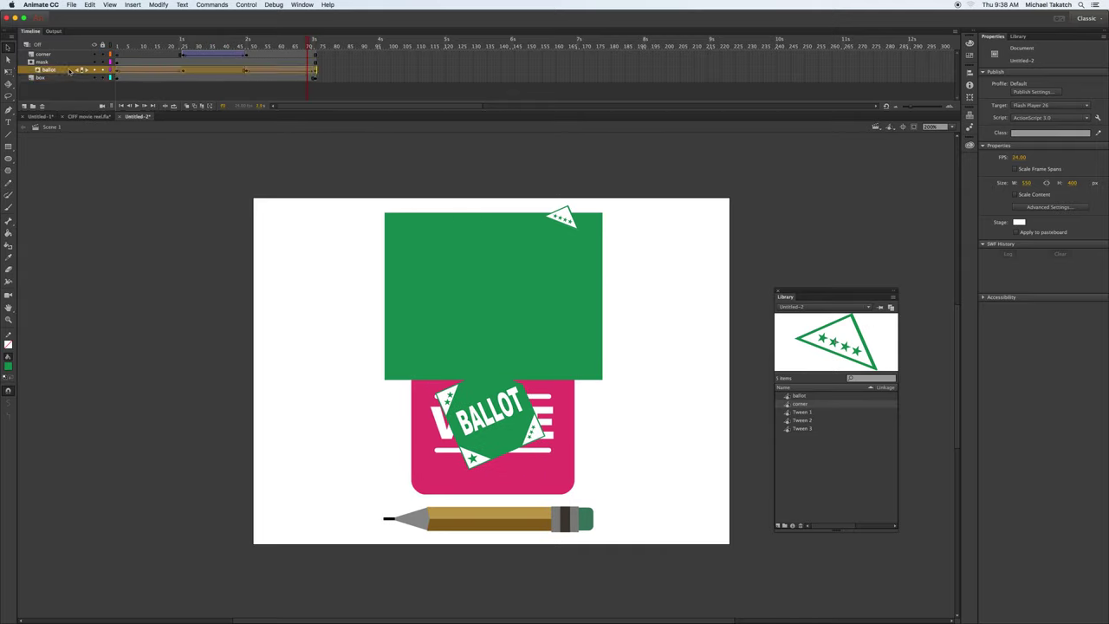
left_click(73, 62)
right_click(64, 64)
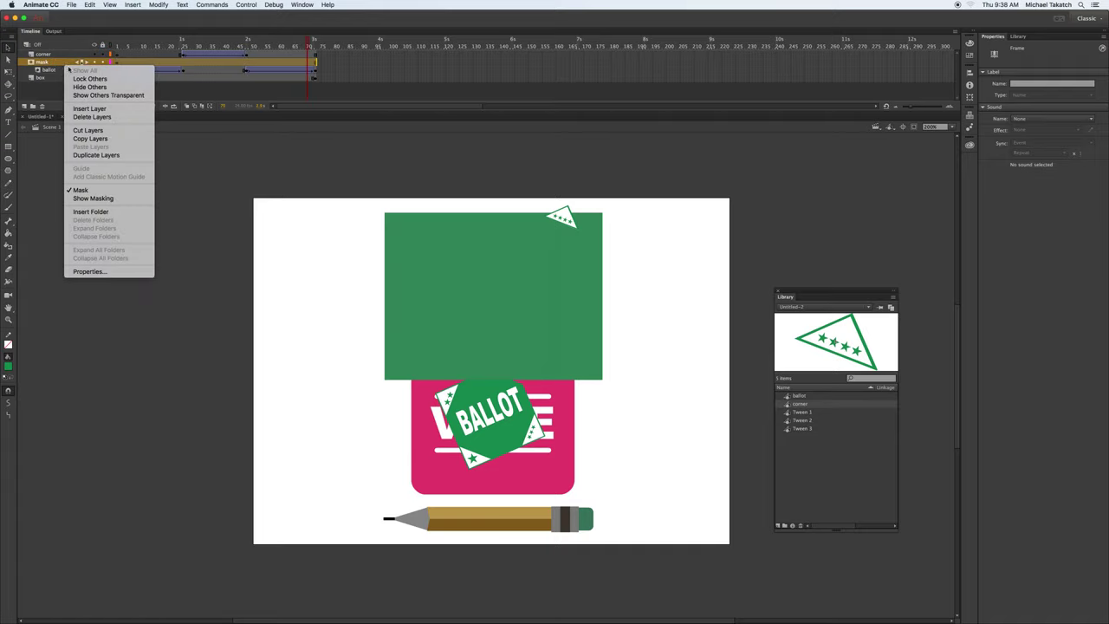
left_click(108, 191)
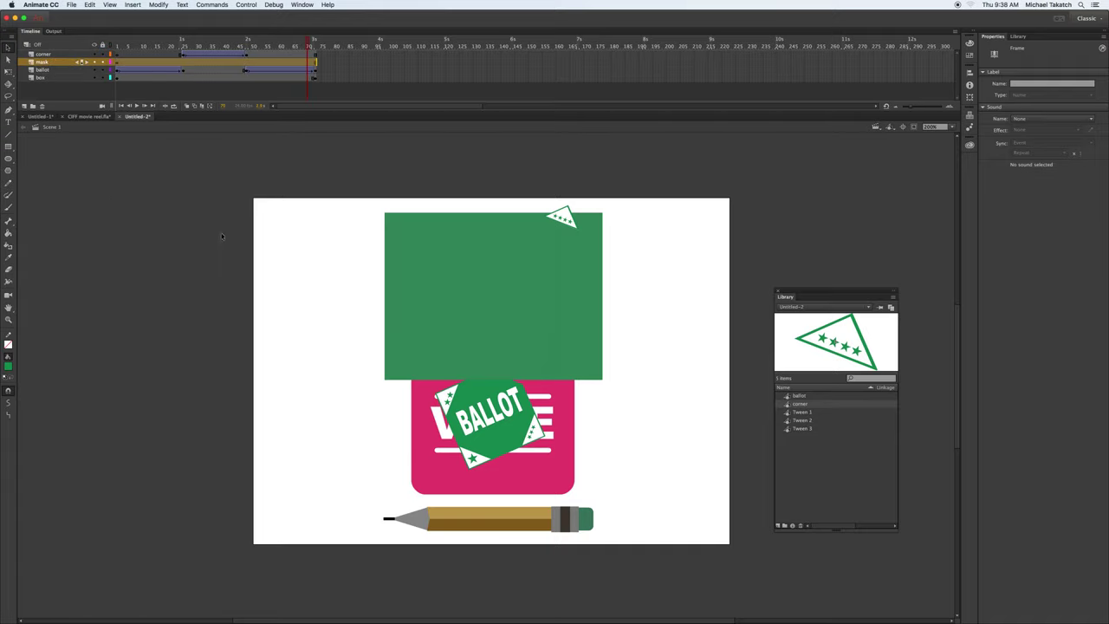
left_click(274, 220)
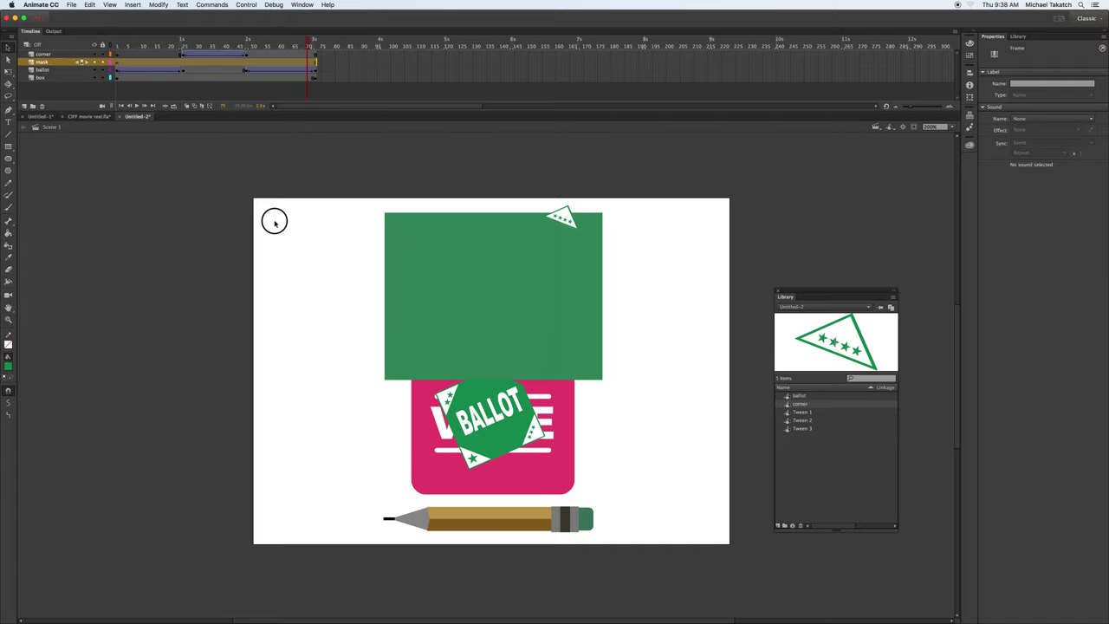
left_click(98, 117)
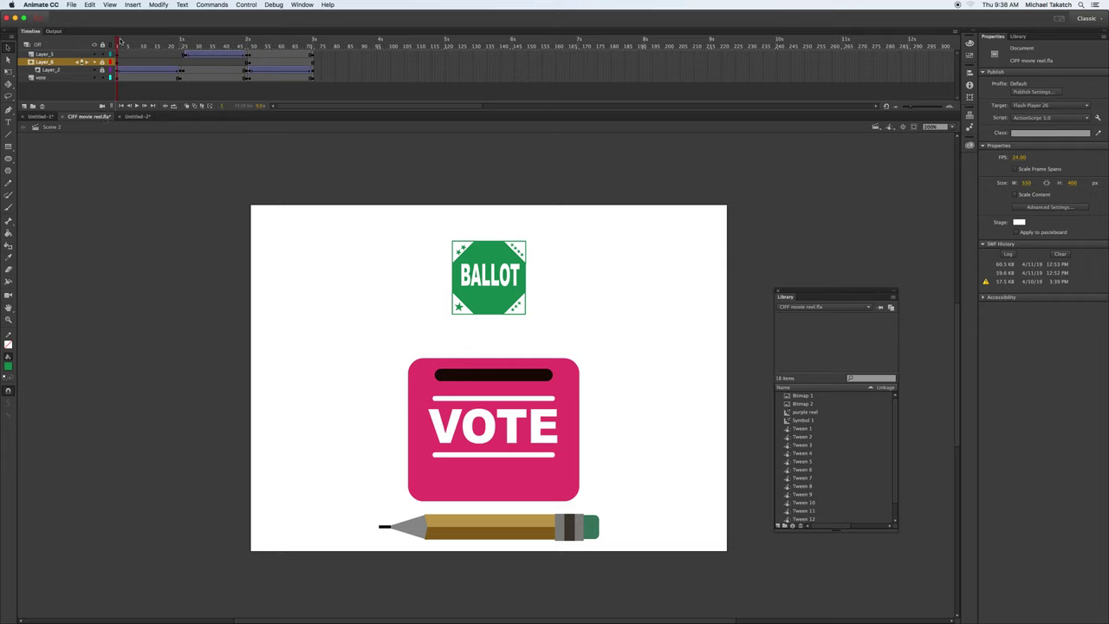
Step: Preview the ballot rotation, then test the movie in Animate in an enlarged upper-left window
left_click_drag(118, 44, 112, 65)
left_click(247, 6)
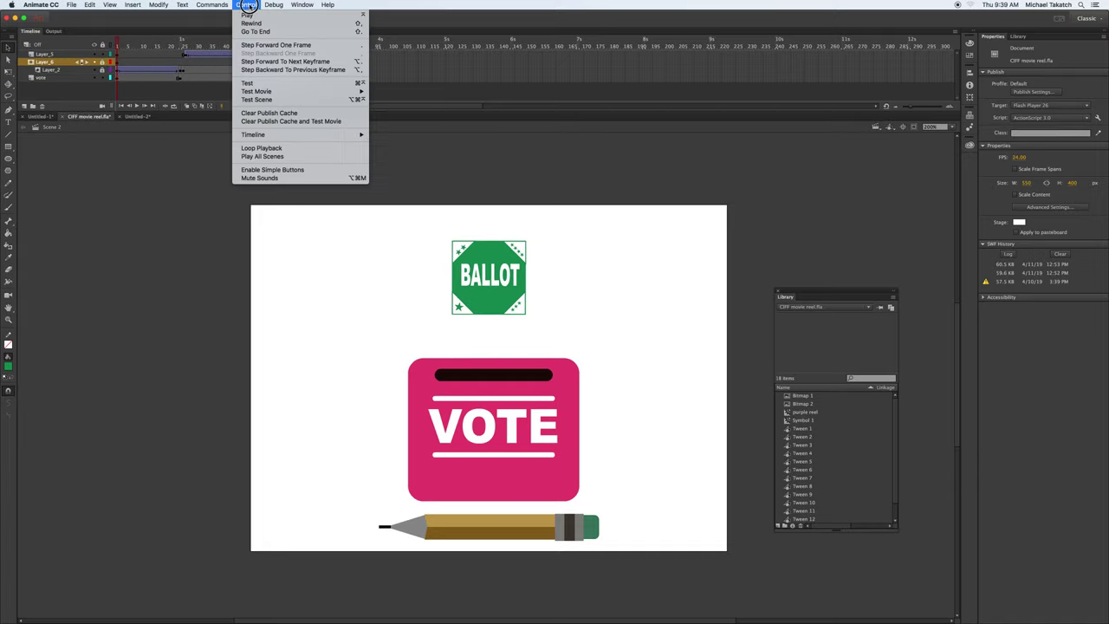
mouse_move(277, 91)
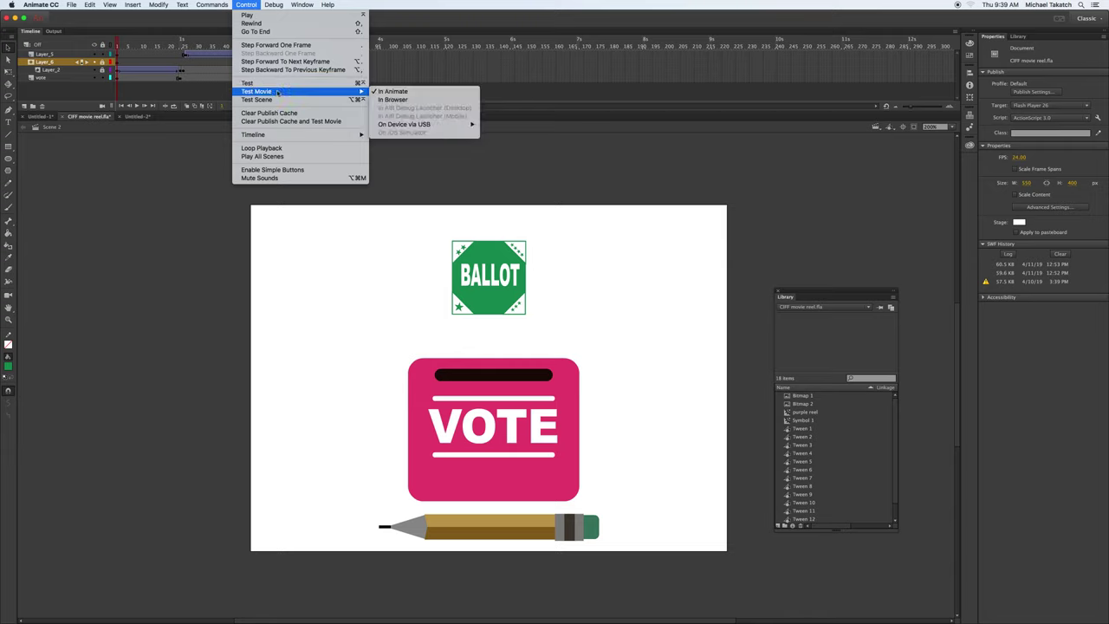
left_click(406, 92)
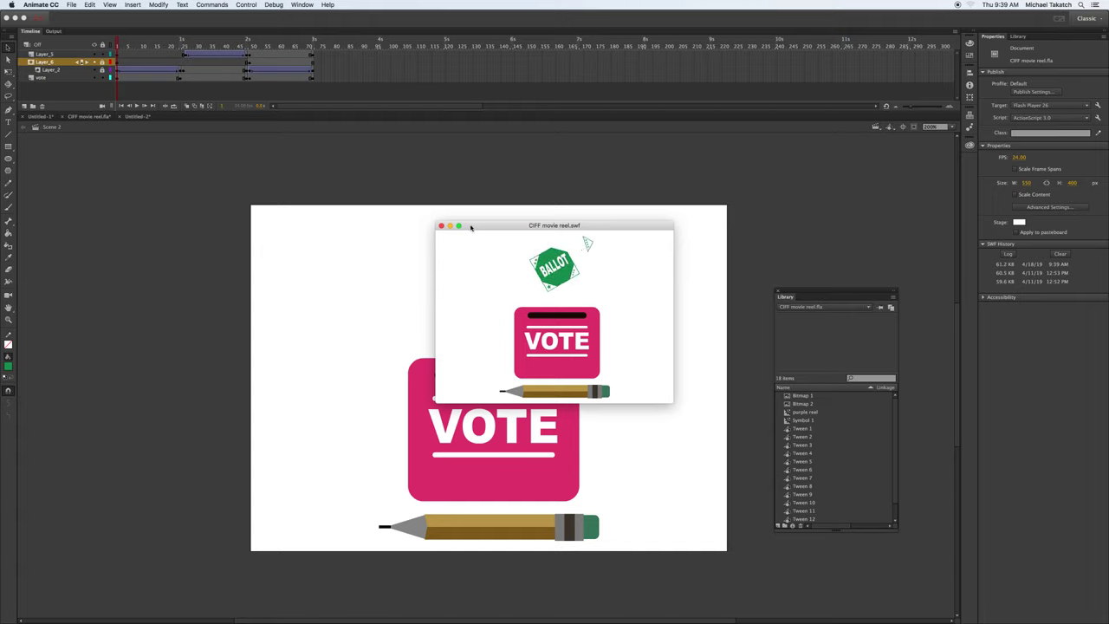
left_click_drag(471, 227, 305, 131)
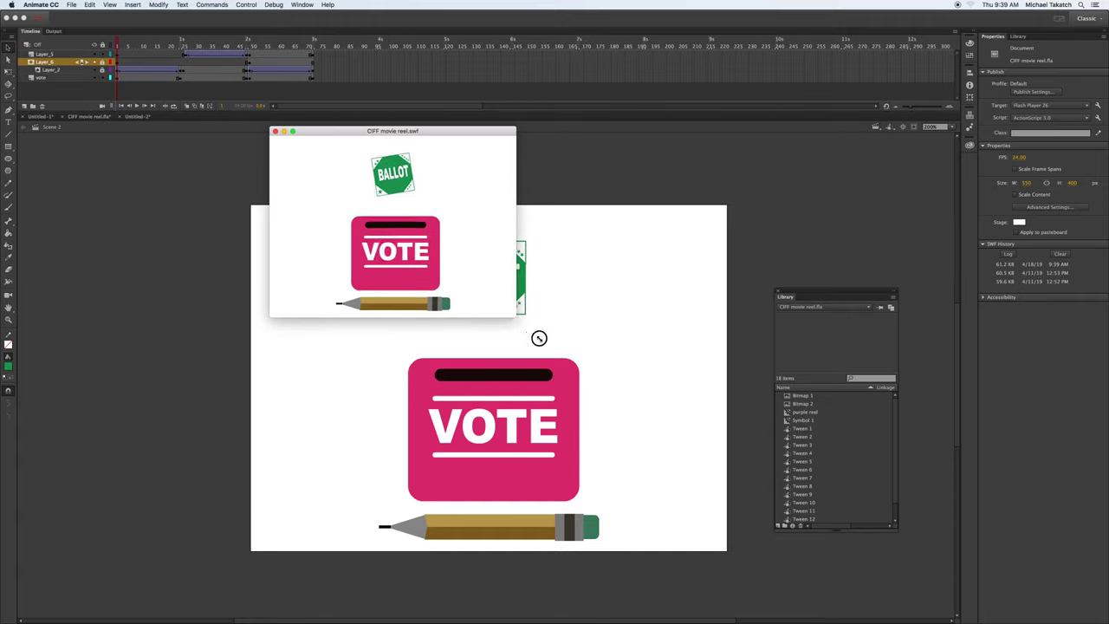
left_click_drag(539, 338, 746, 488)
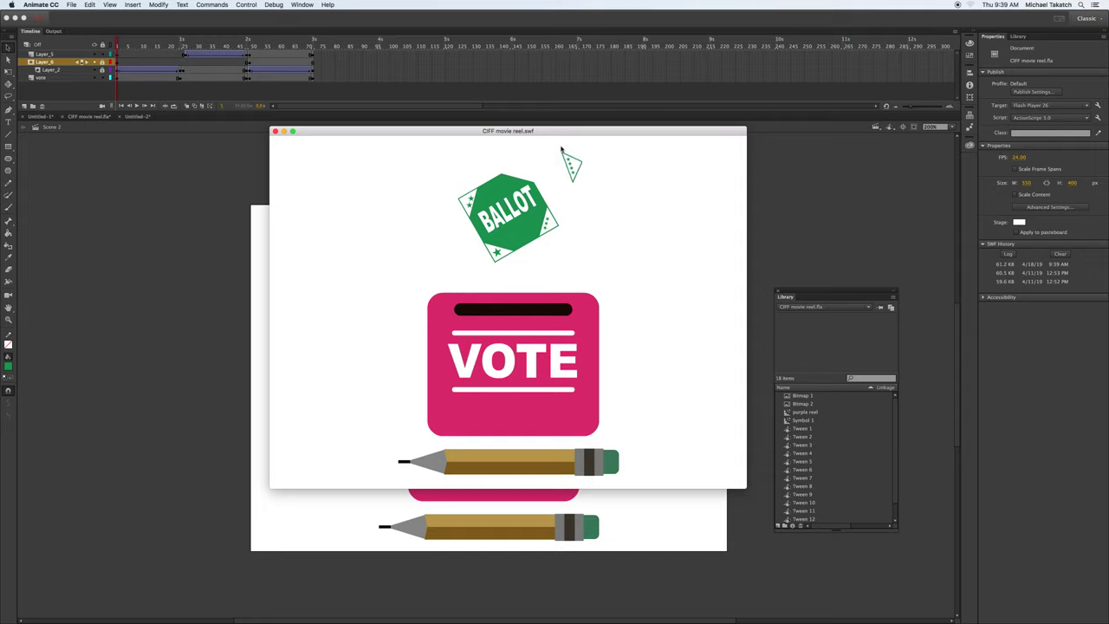